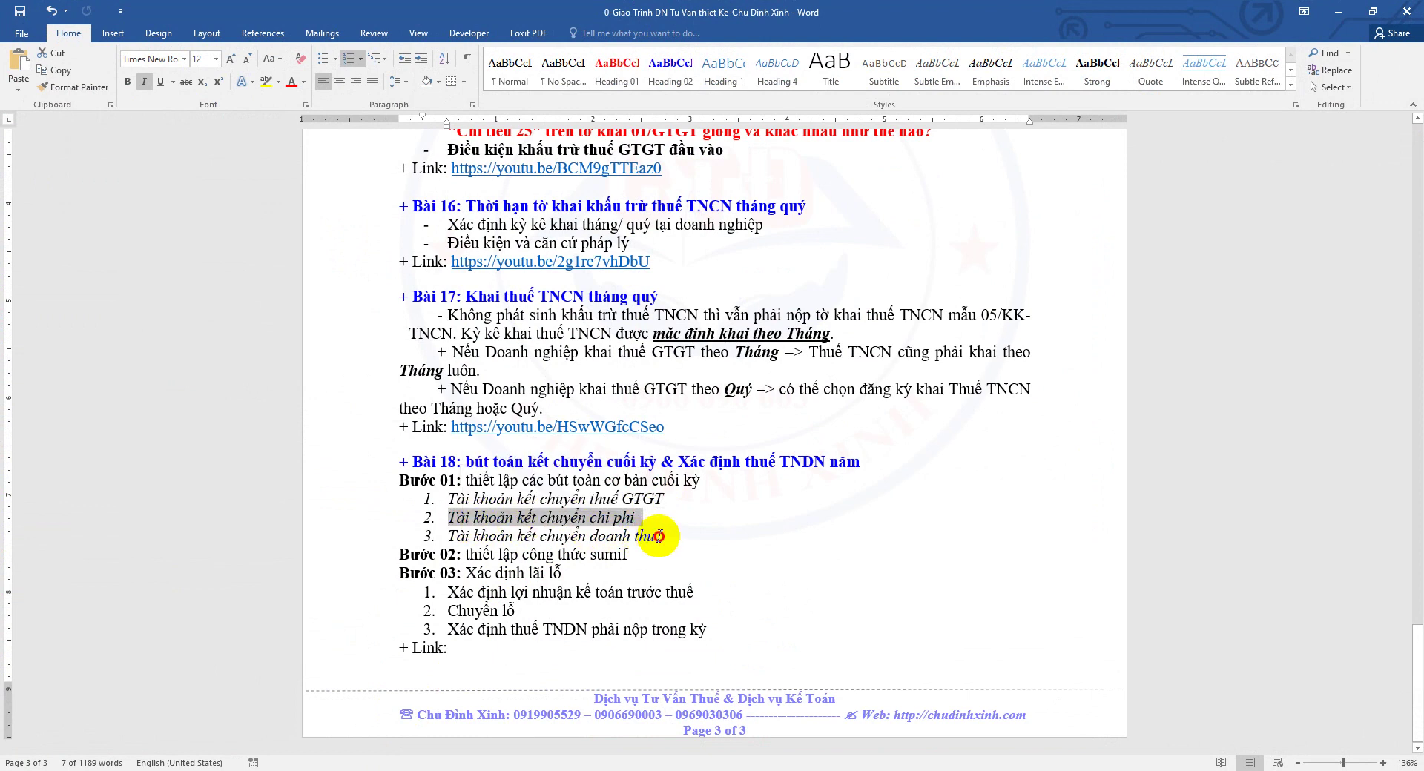
Step: Highlight the revenue transfer item under Bước 01 of Bài 18 in the lesson outline, and switch to the Excel workbook
left_click_drag(655, 537, 496, 543)
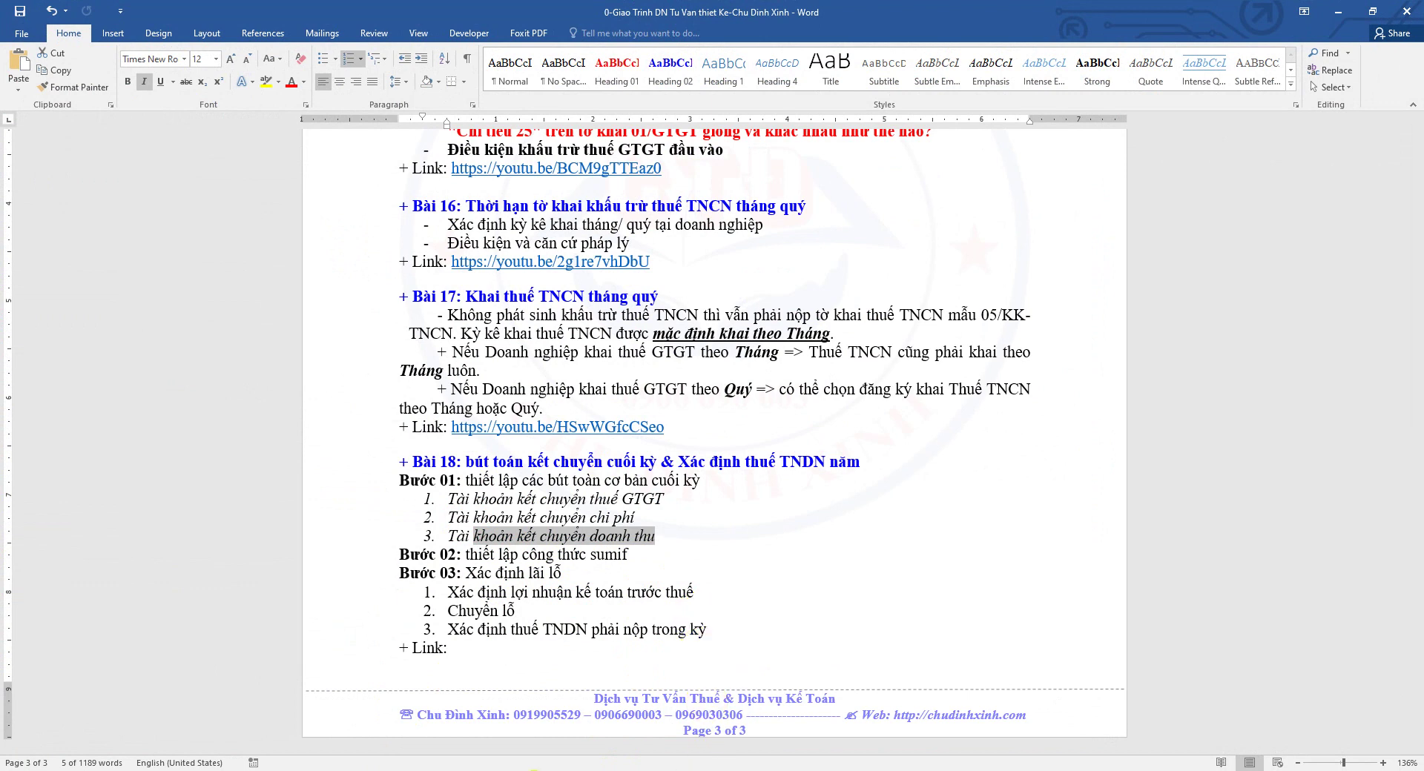
left_click(708, 535)
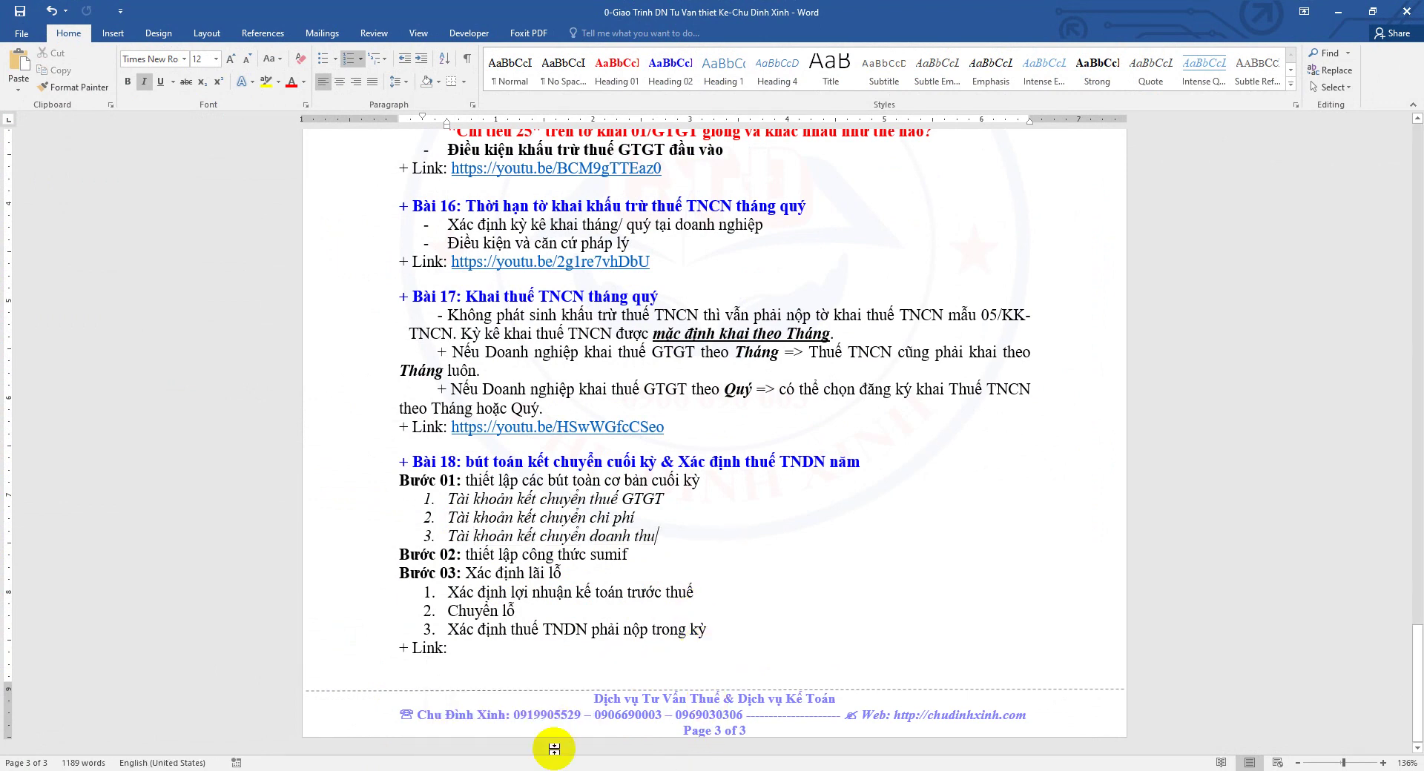
key("alt+Tab")
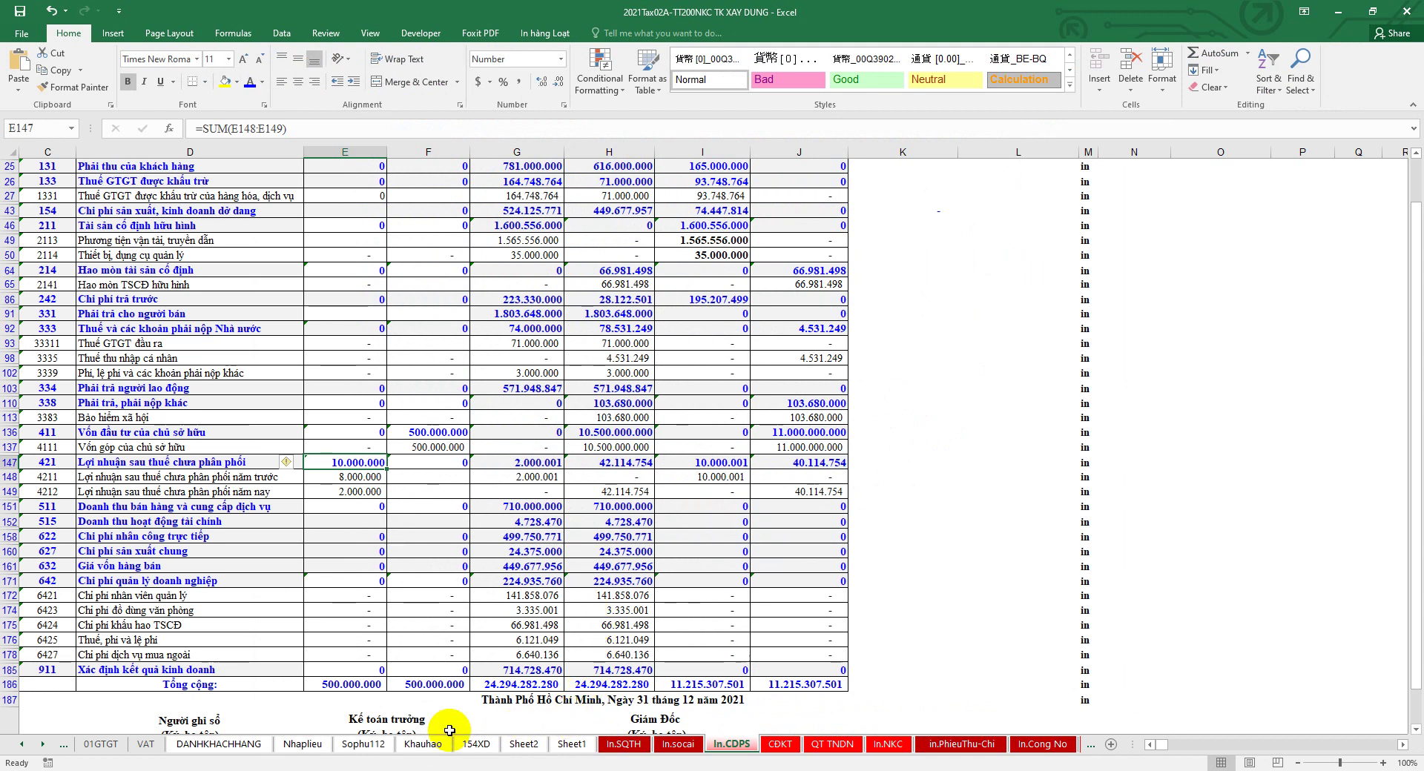
Step: Examine the quarterly VAT transfer amounts in N288:N291 of the Nhaplieu sheet and their source table on the VAT sheet
left_click(302, 743)
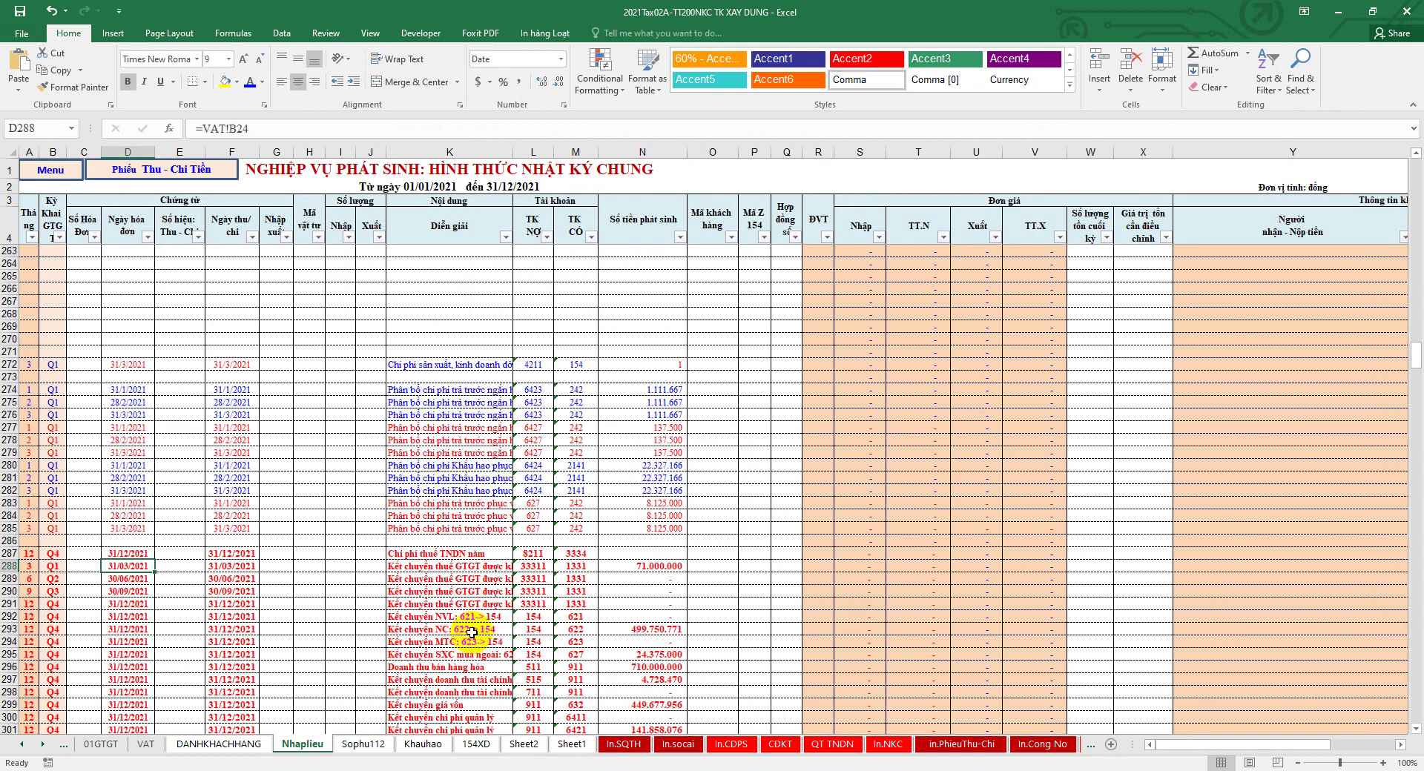
scroll(472, 632, "down", 7)
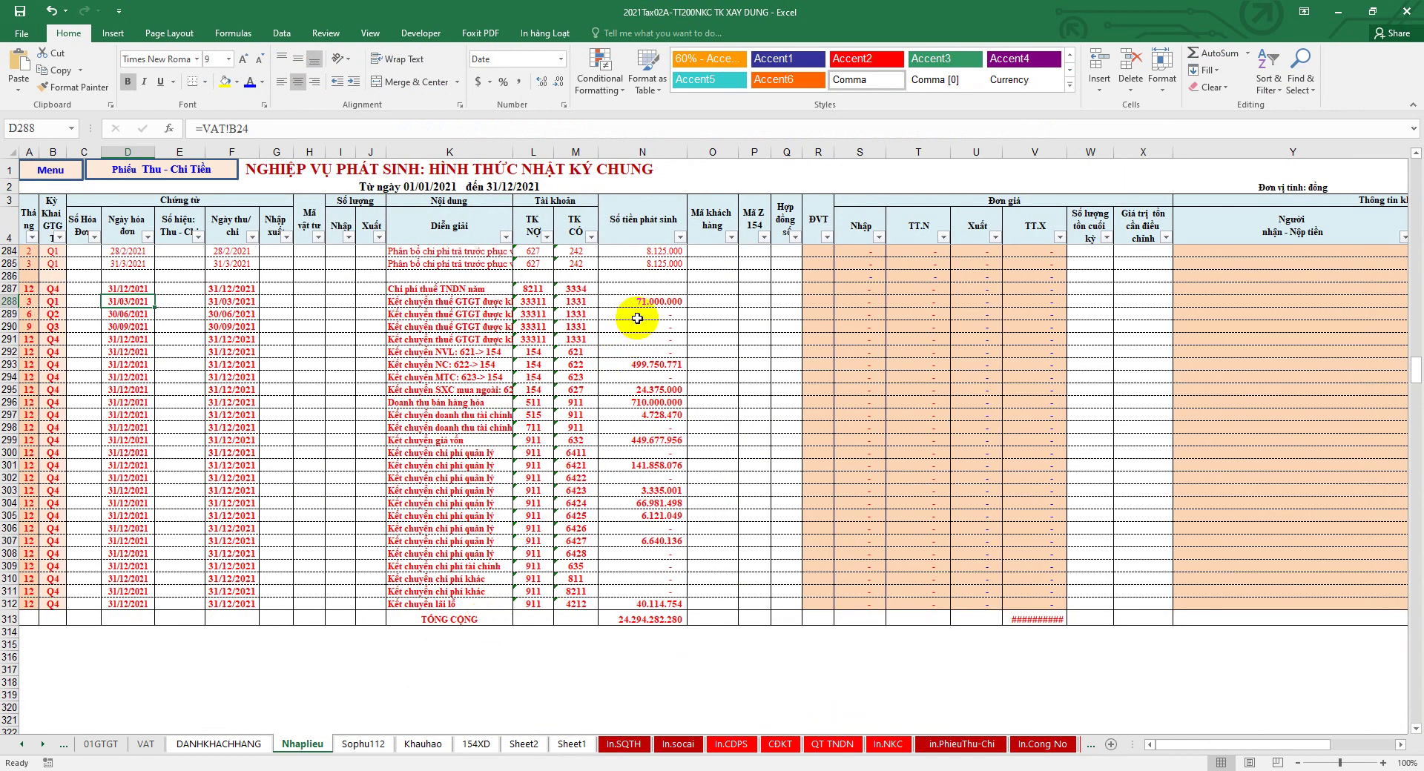
left_click_drag(644, 302, 647, 338)
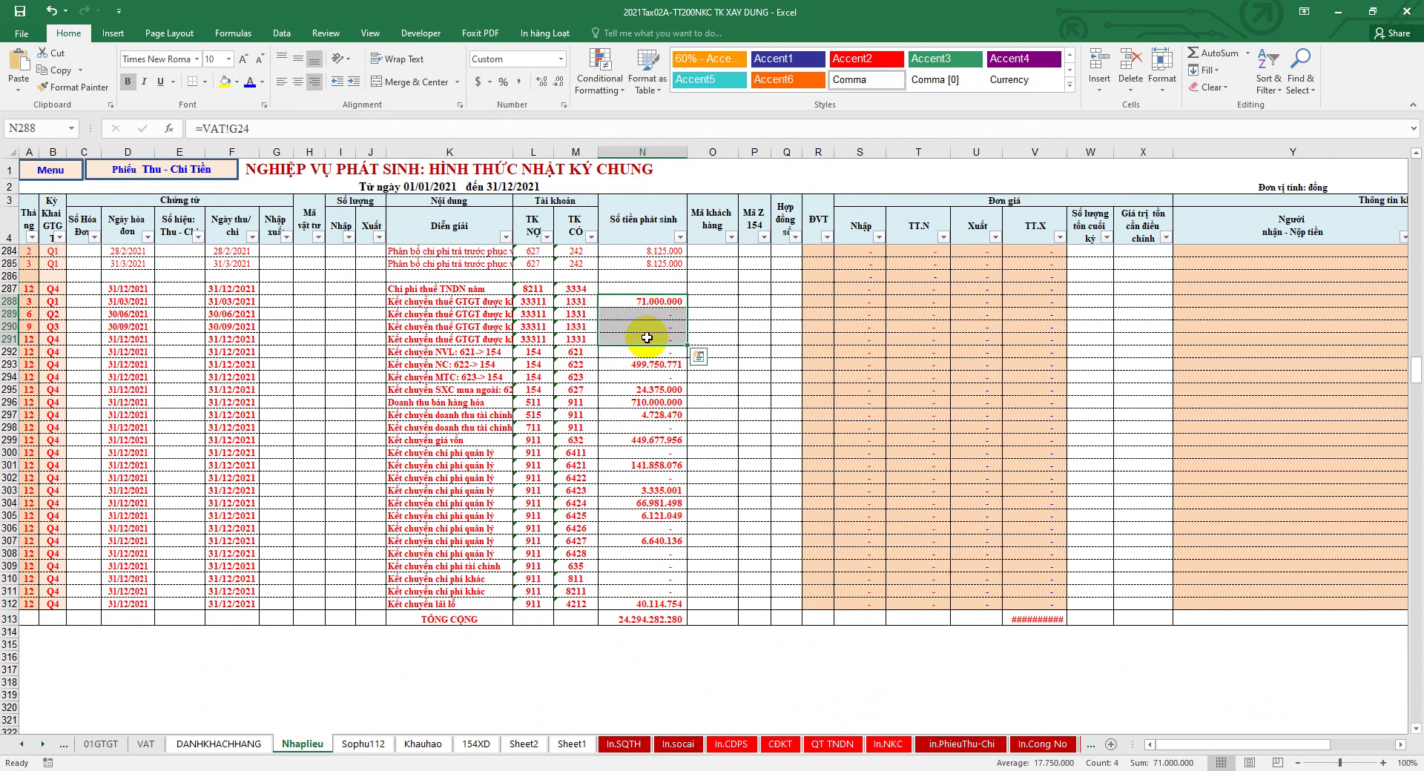
left_click(145, 743)
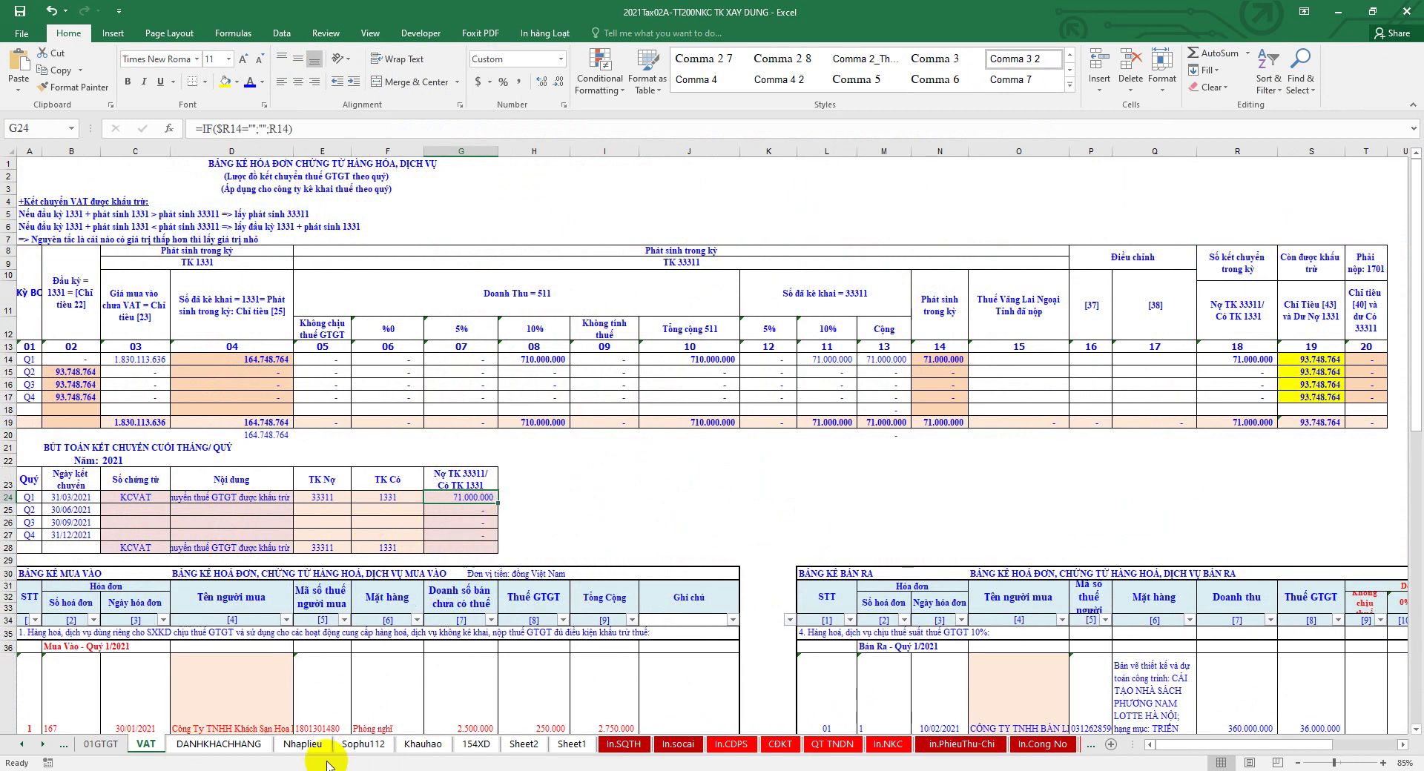
left_click(303, 744)
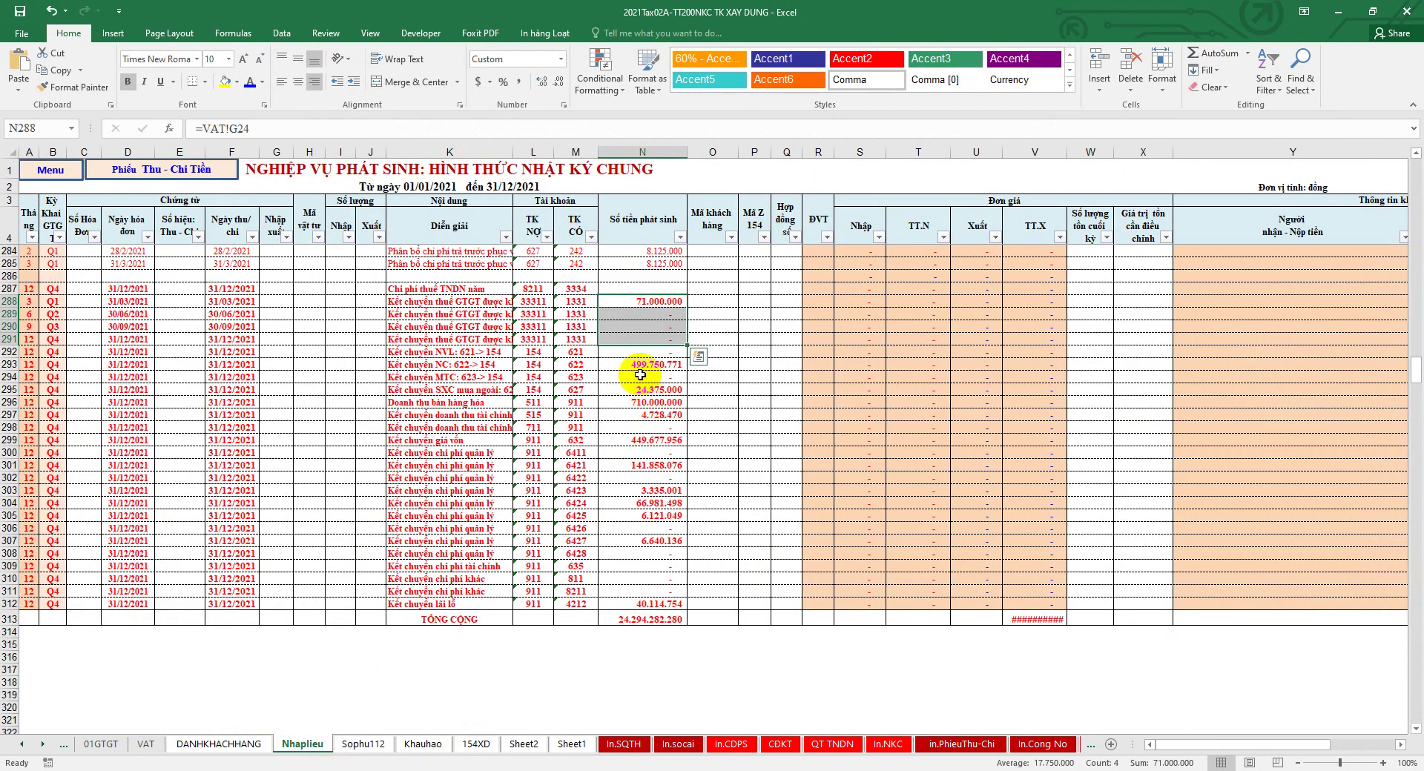
Step: Inspect the SUMIF formula and its referenced ranges in N292, the 621 to 154 material cost transfer on the Nhaplieu sheet
left_click(642, 351)
left_click(352, 129)
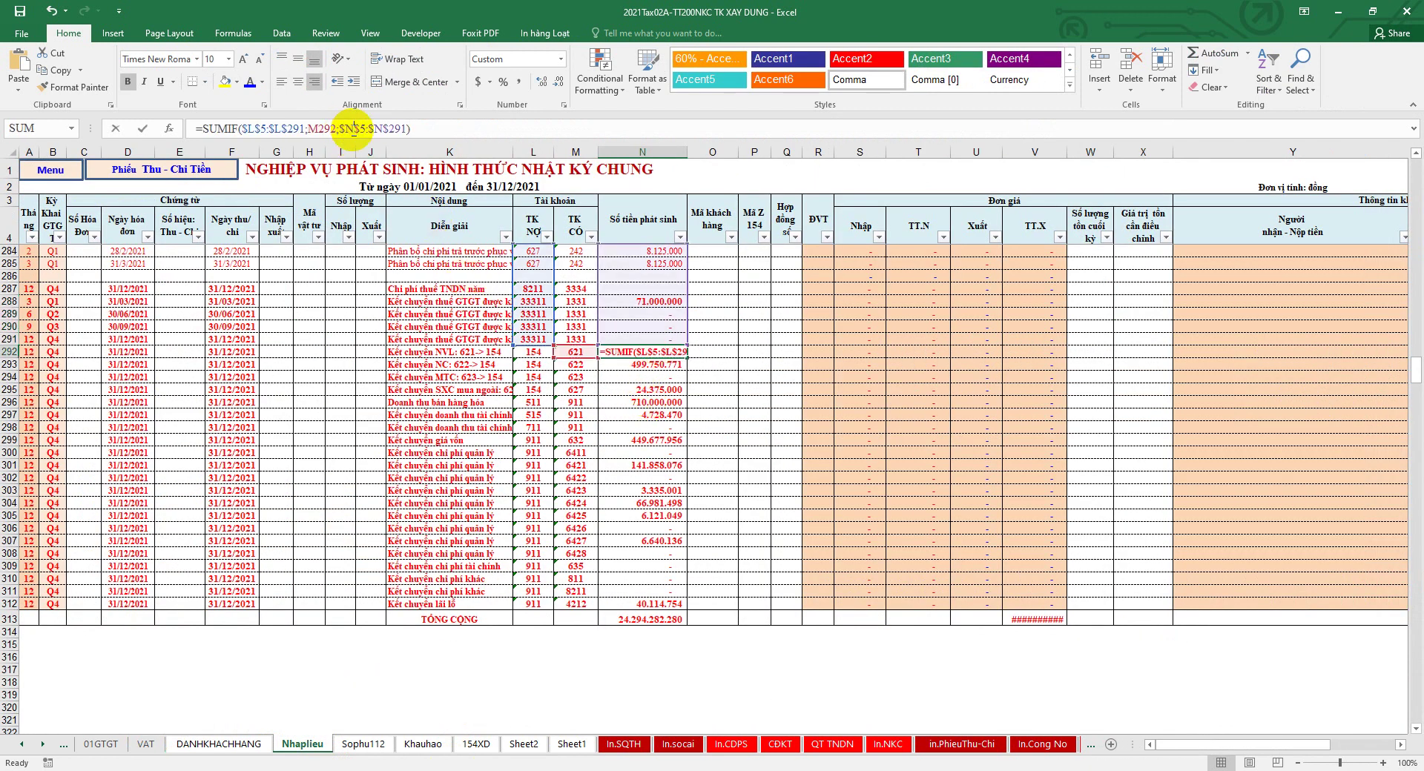
left_click_drag(1414, 382, 1413, 366)
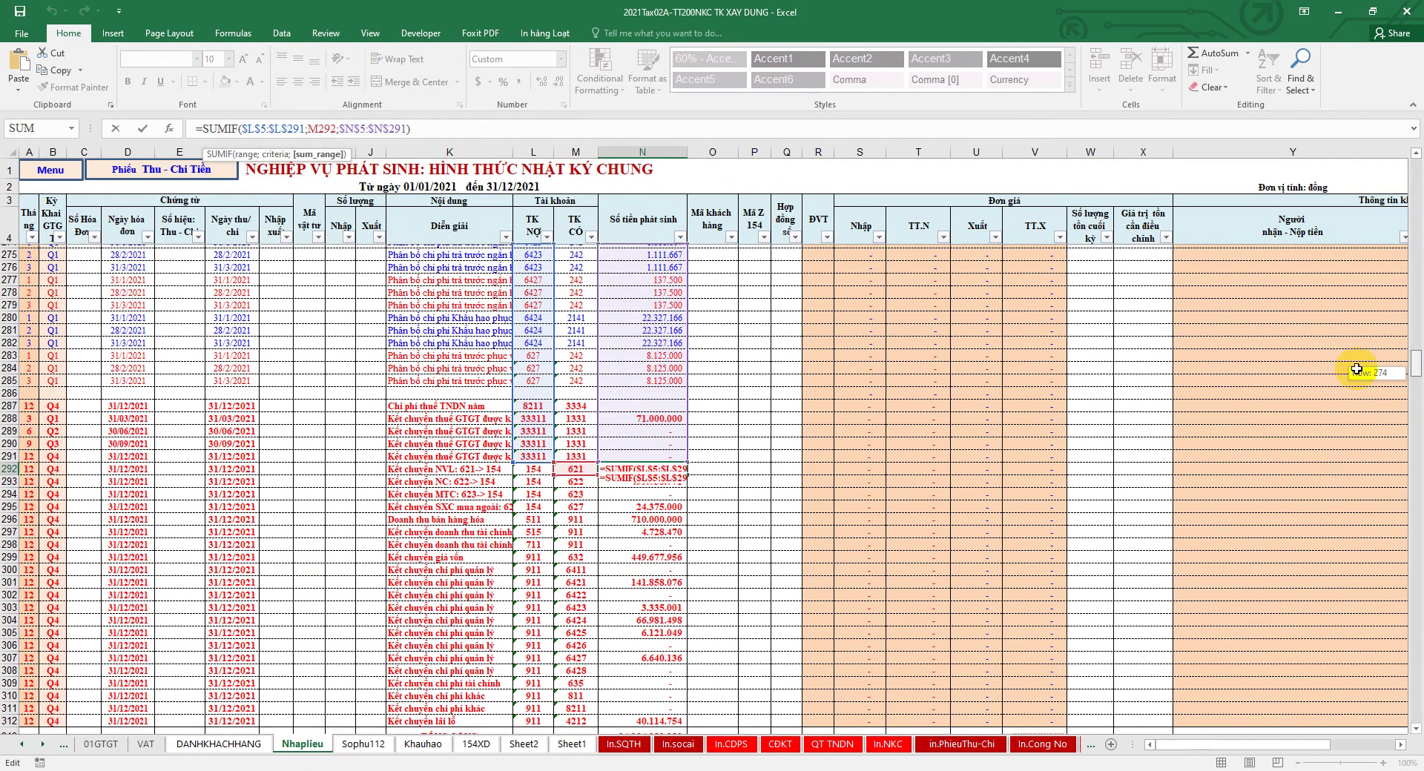
scroll(1354, 365, "down", 2)
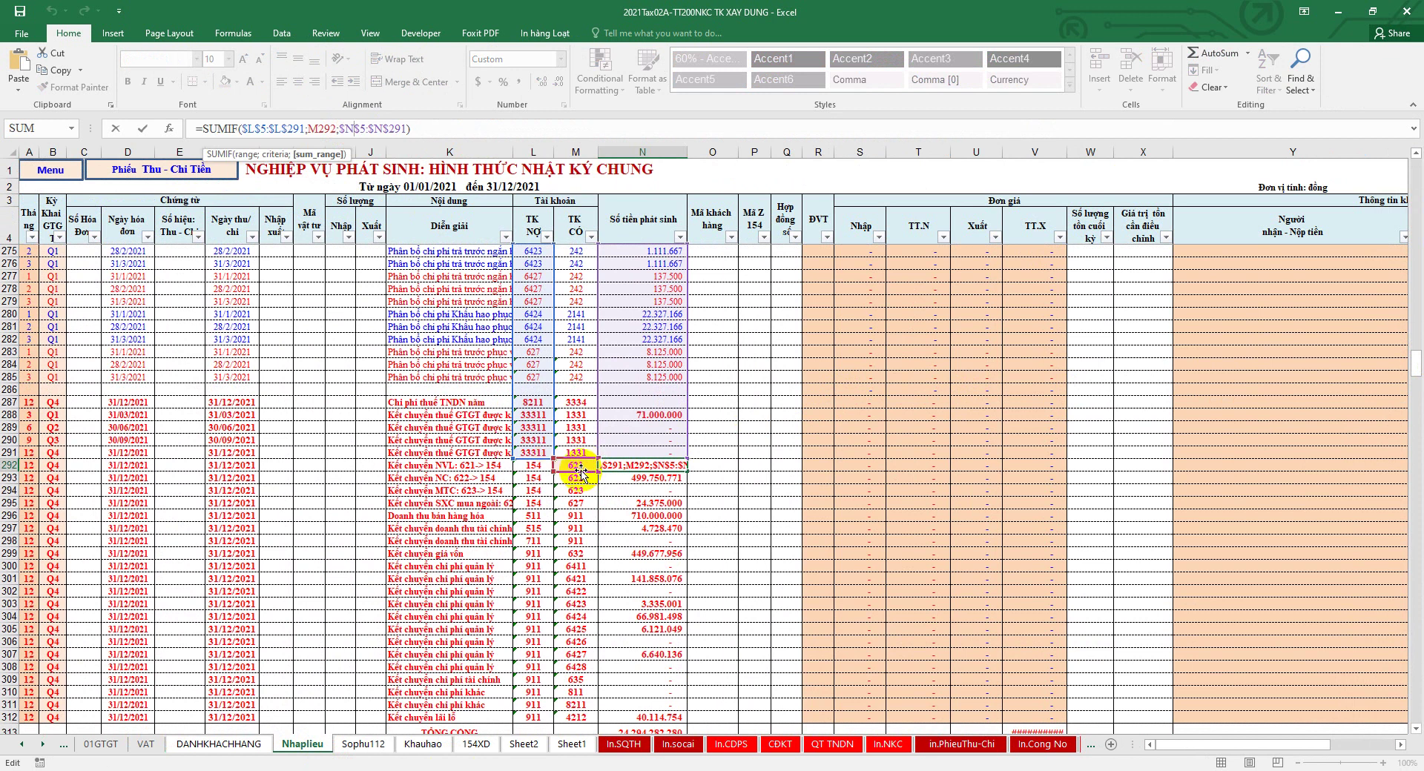
key("ctrl+Return")
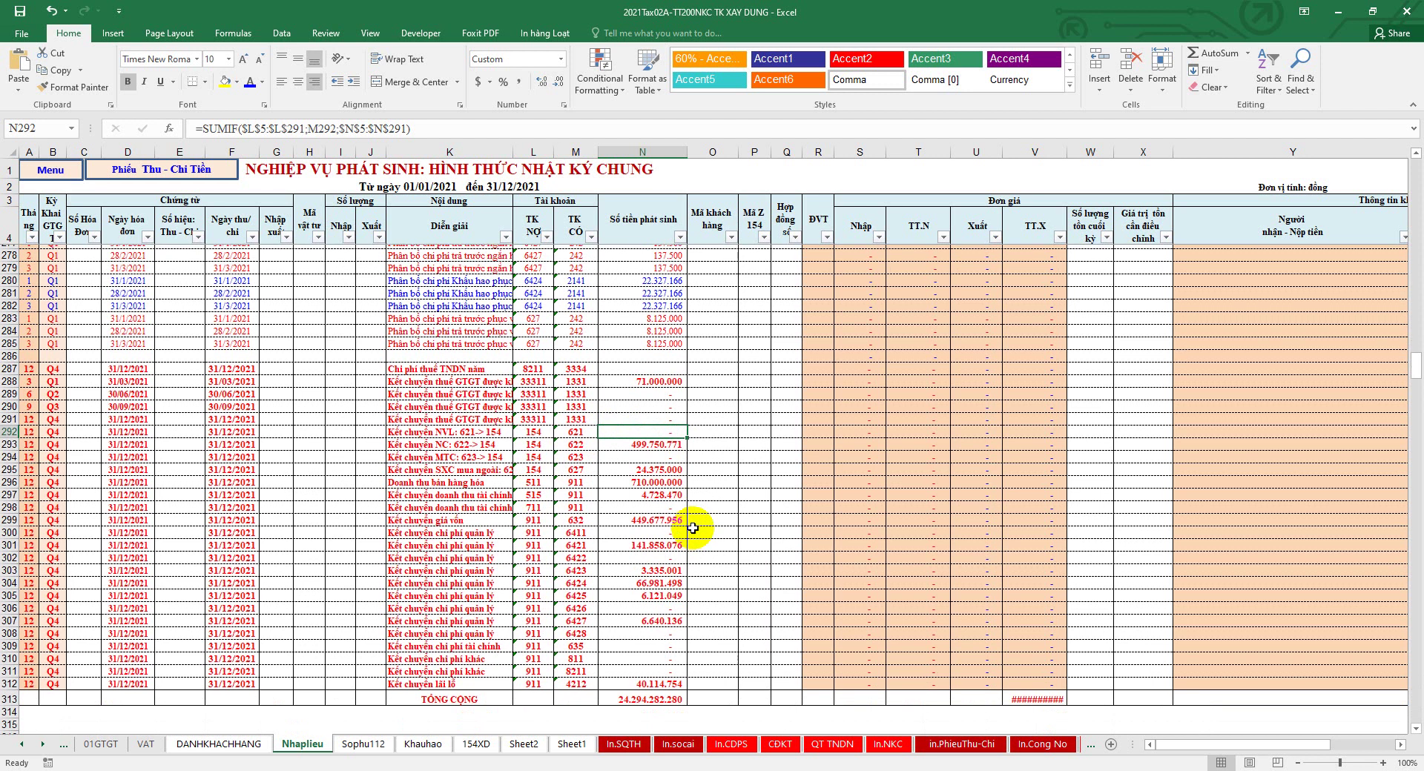
Step: Inspect the SUMIF formulas of the cost of goods sold transfer in N299 and the sales revenue transfer in N296
scroll(686, 527, "down", 1)
left_click(658, 514)
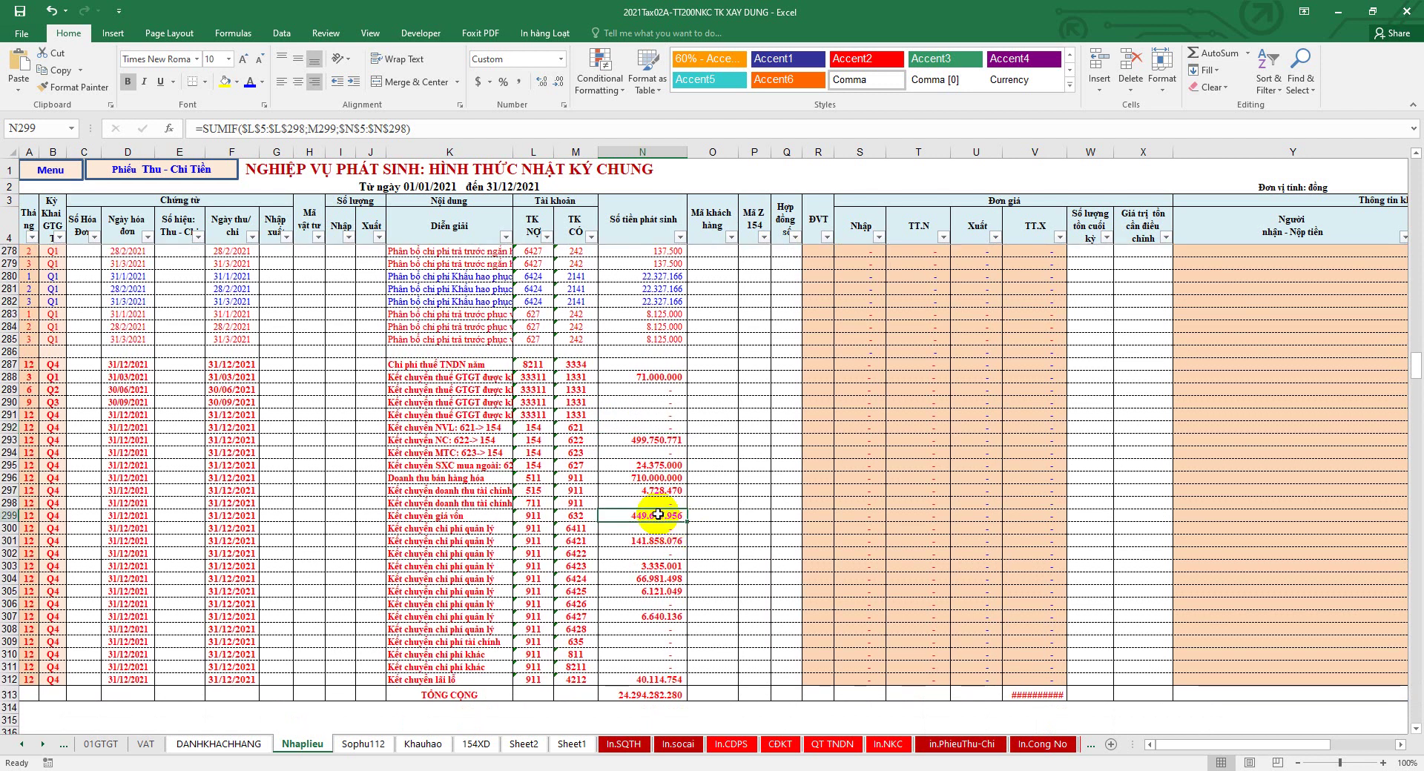
left_click(390, 128)
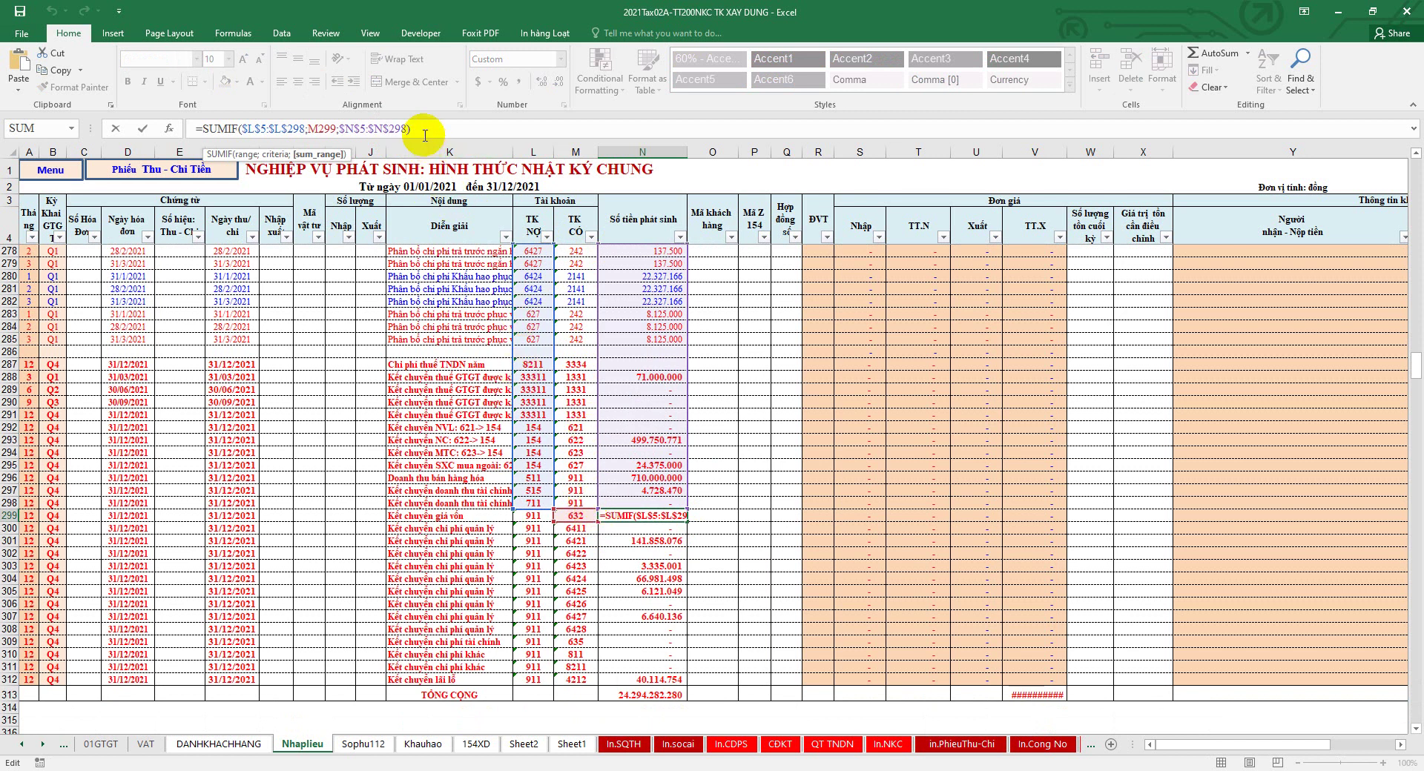
key("Return")
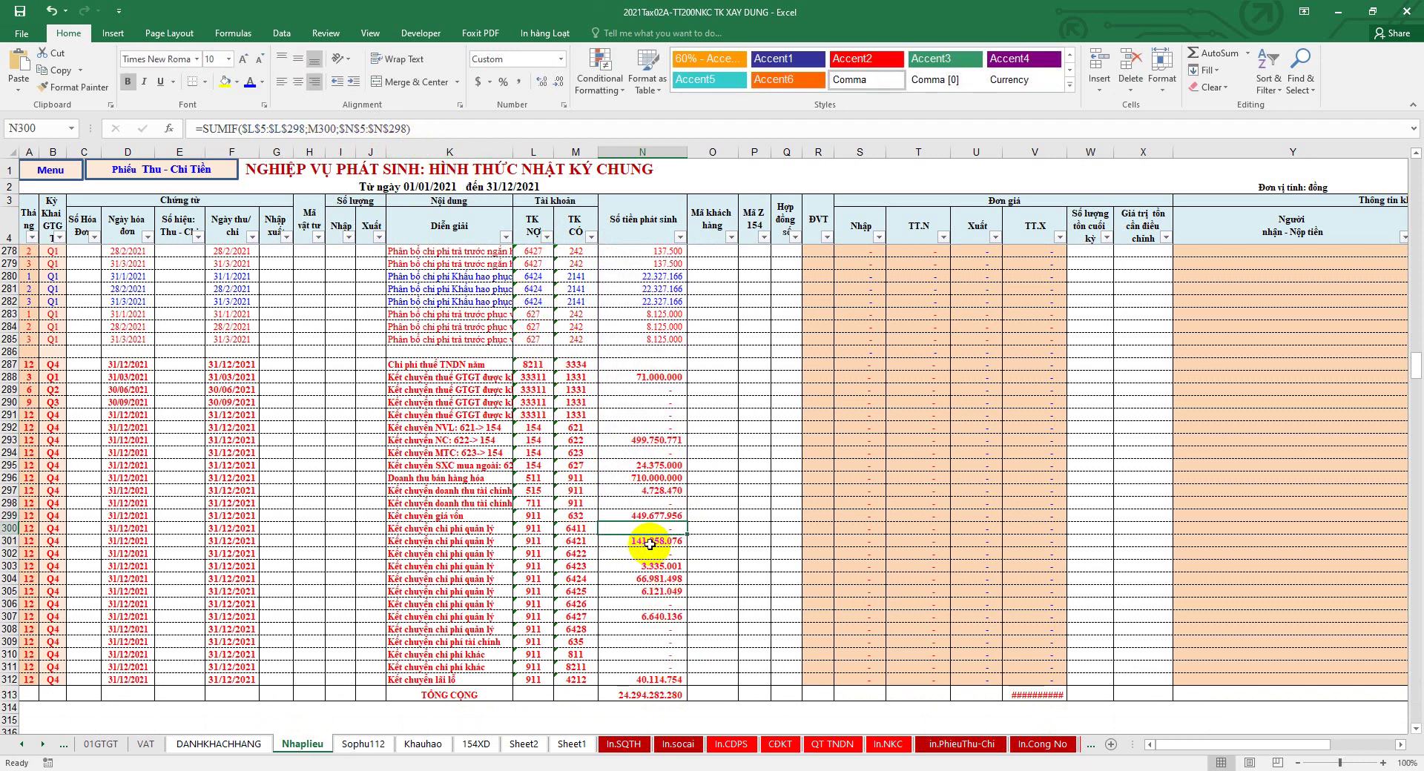
left_click(647, 479)
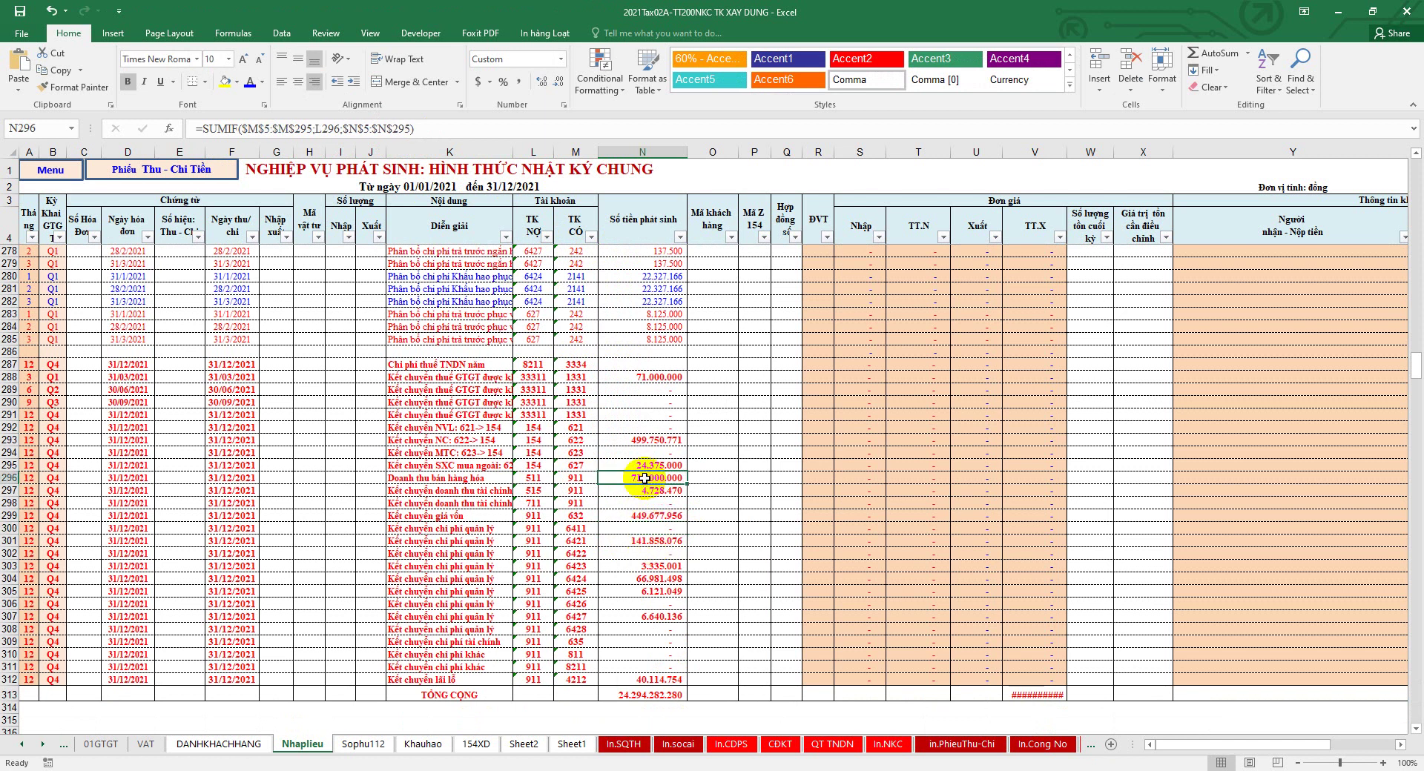
Step: Highlight the closing entry rows 299 to 312 and inspect the profit/loss transfer formula in N312
left_click_drag(10, 479, 55, 676)
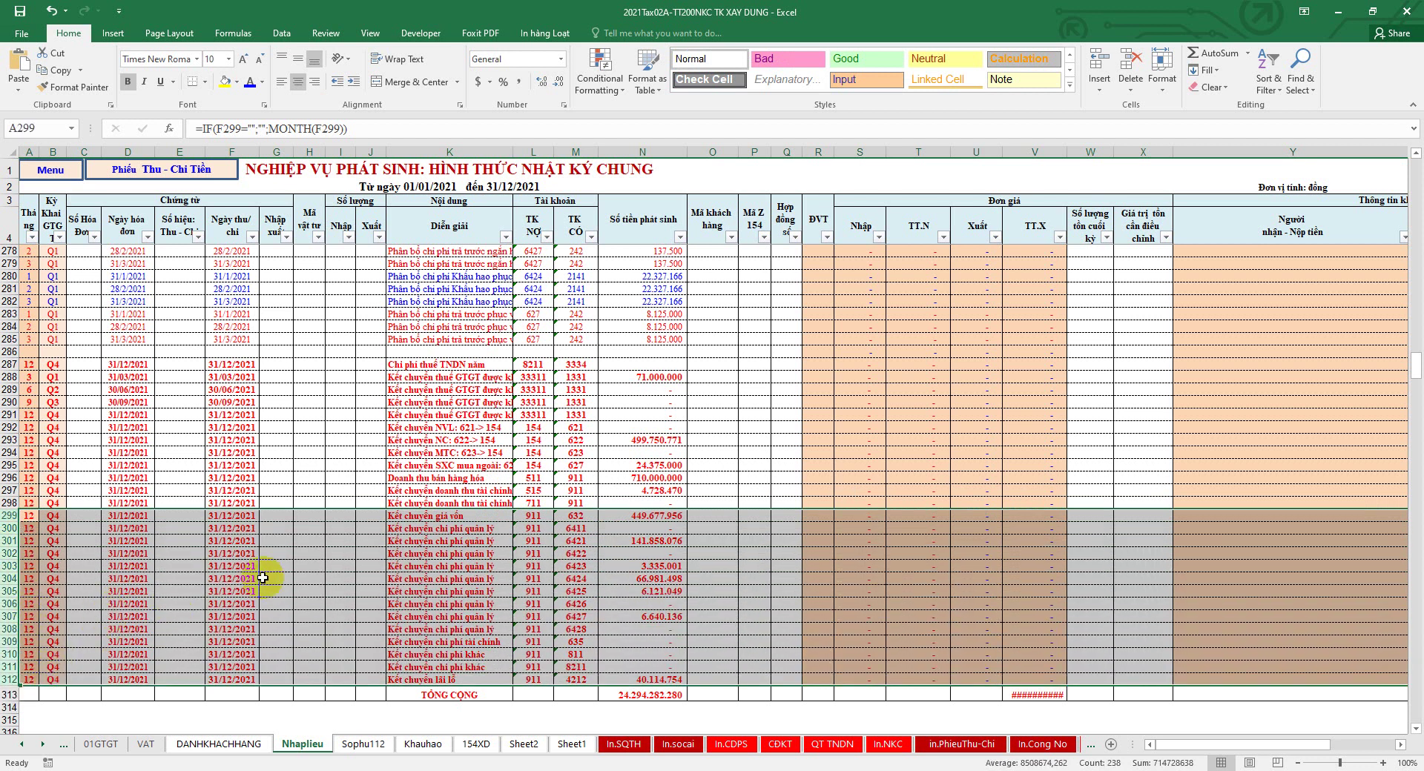
left_click(637, 679)
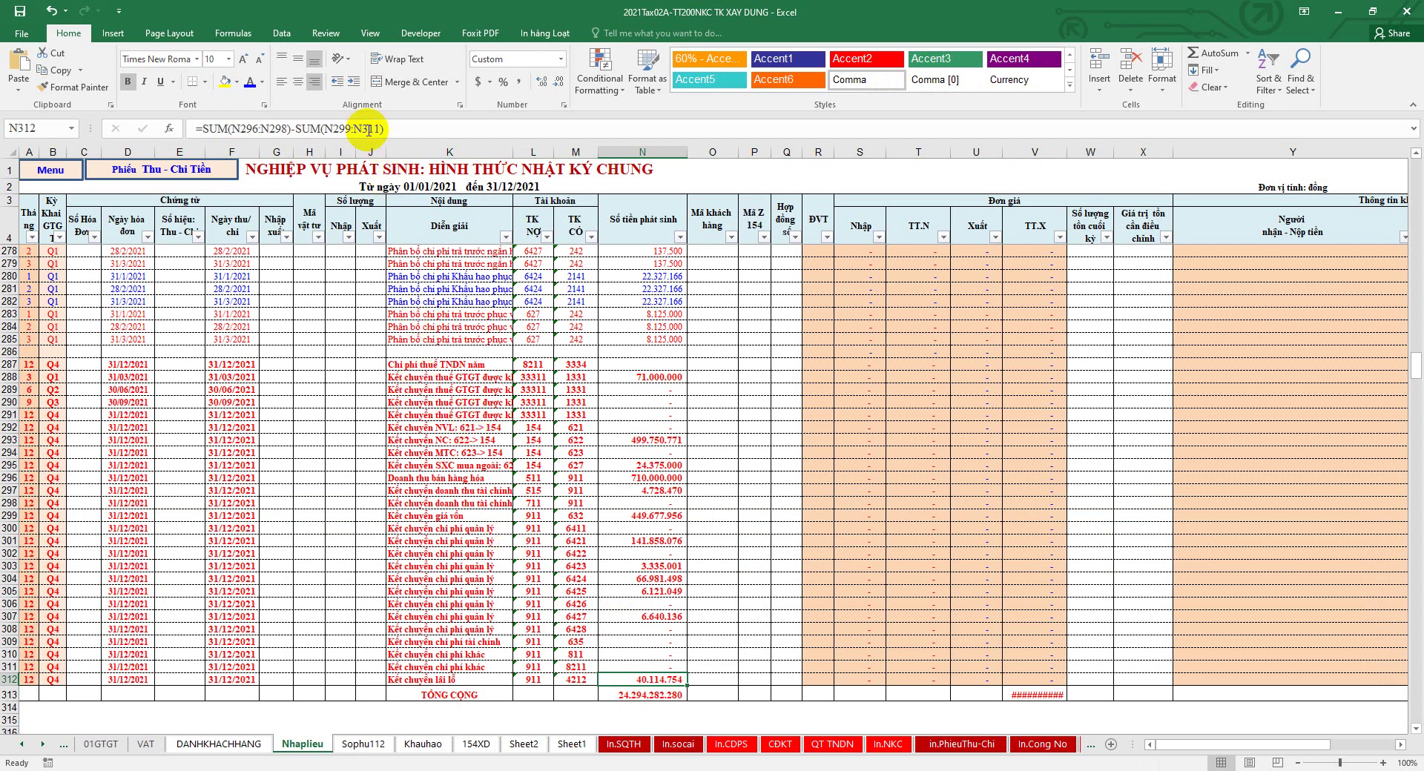
left_click(344, 128)
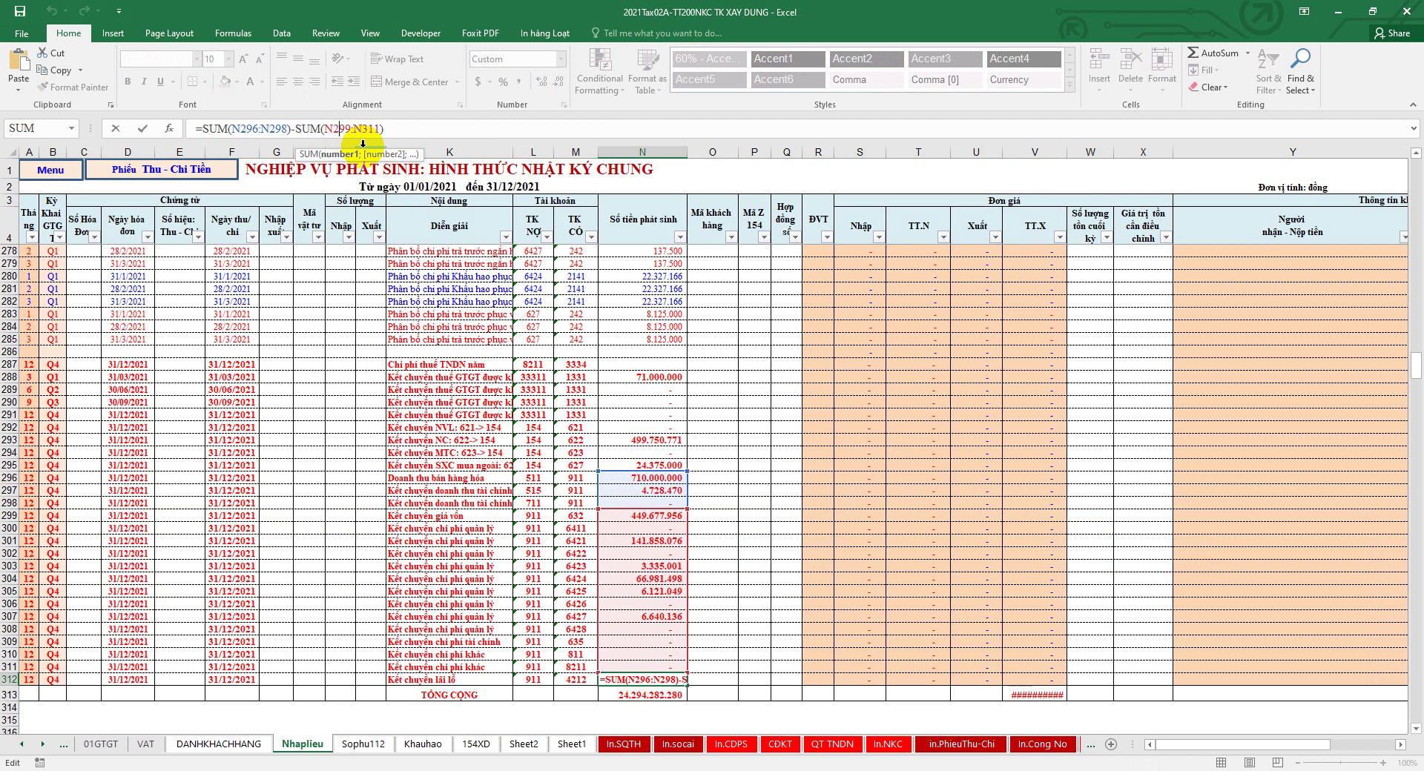
key("Return")
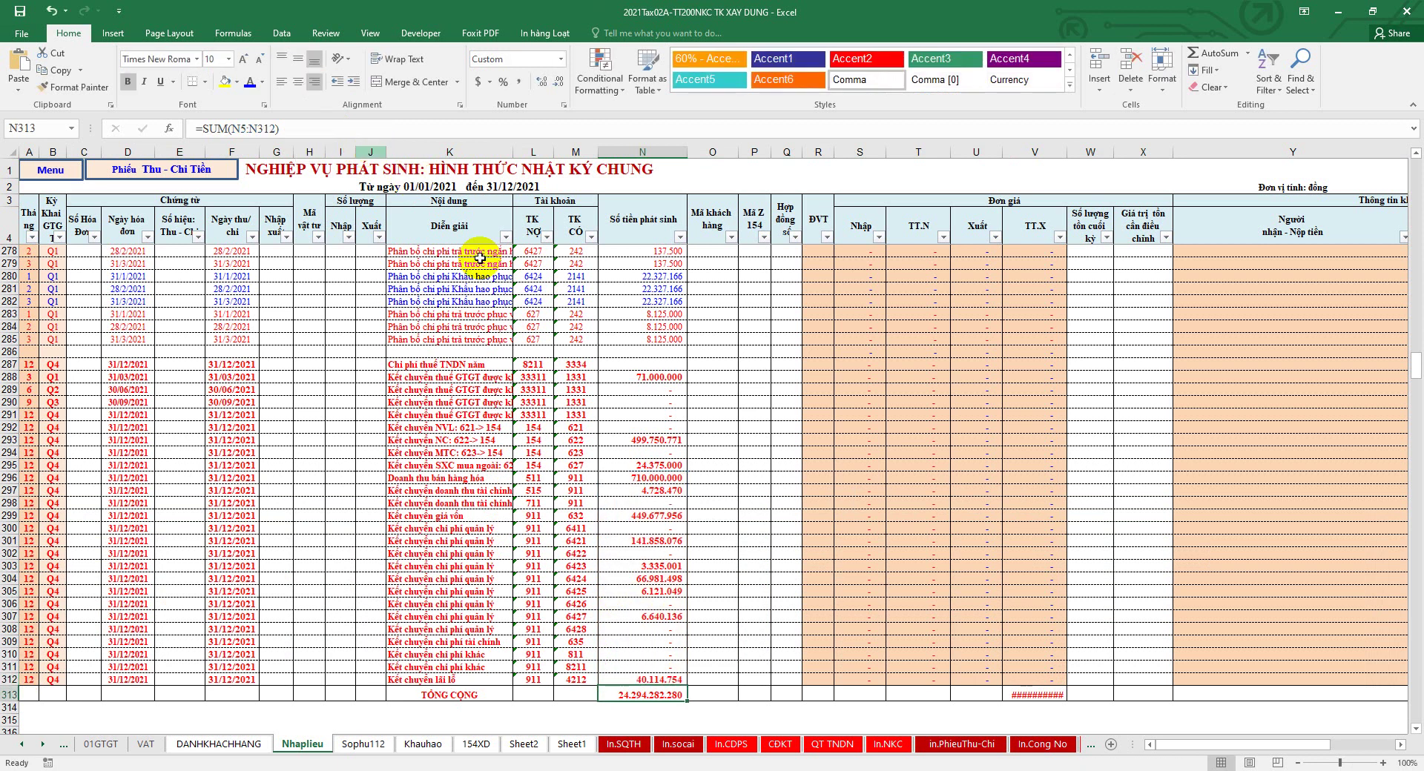
left_click(634, 675)
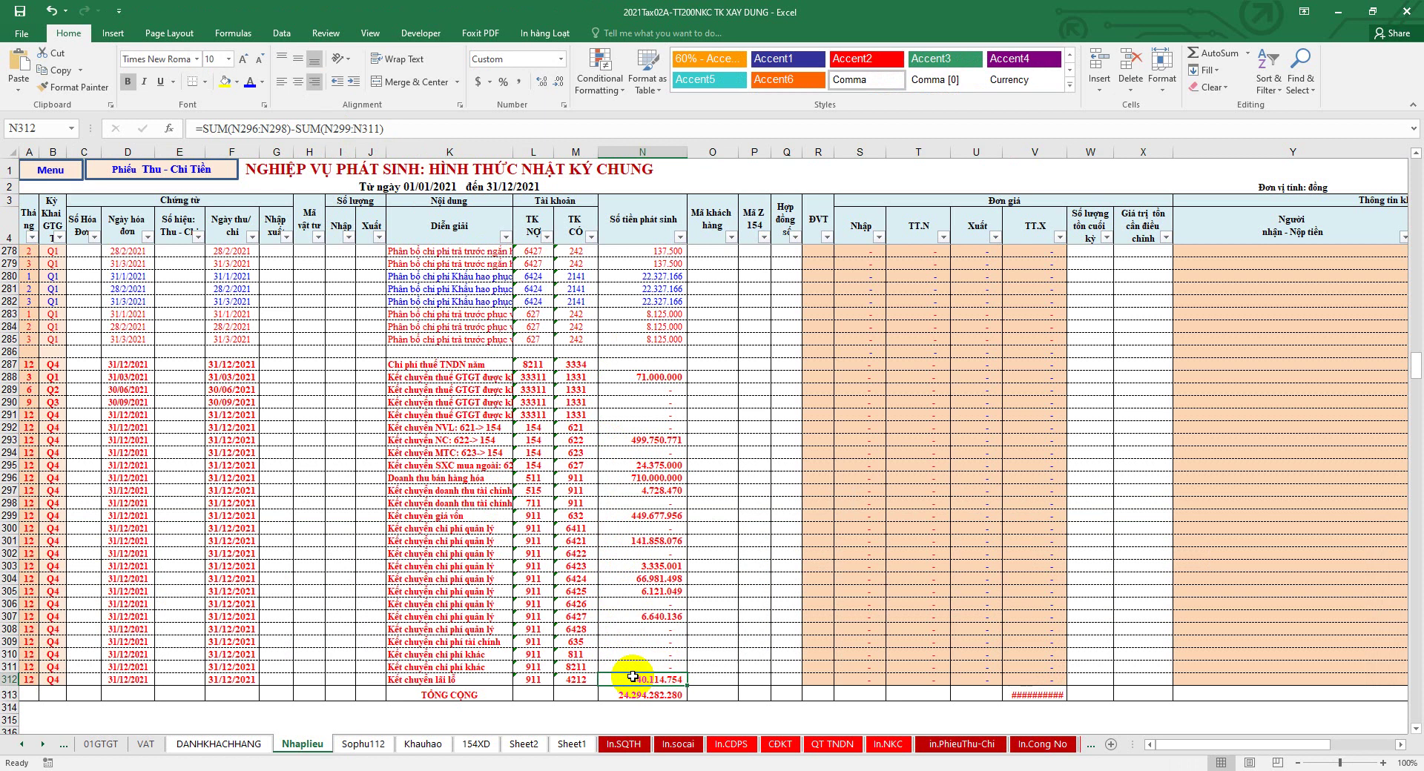
Step: Compare the profit/loss transfer on the Nhaplieu sheet with the closing credit balance of account 4212 in J149 of In.CDPS
left_click(733, 744)
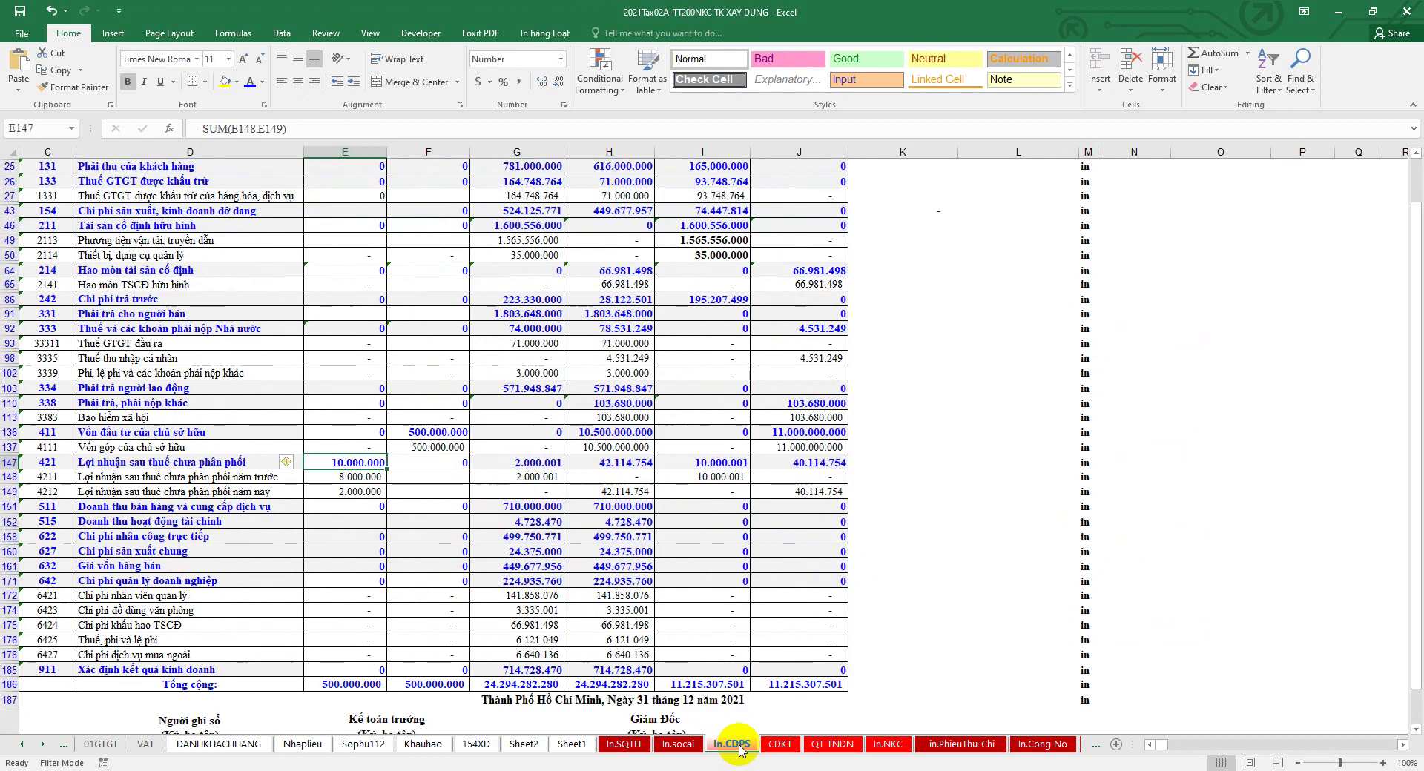
left_click(801, 492)
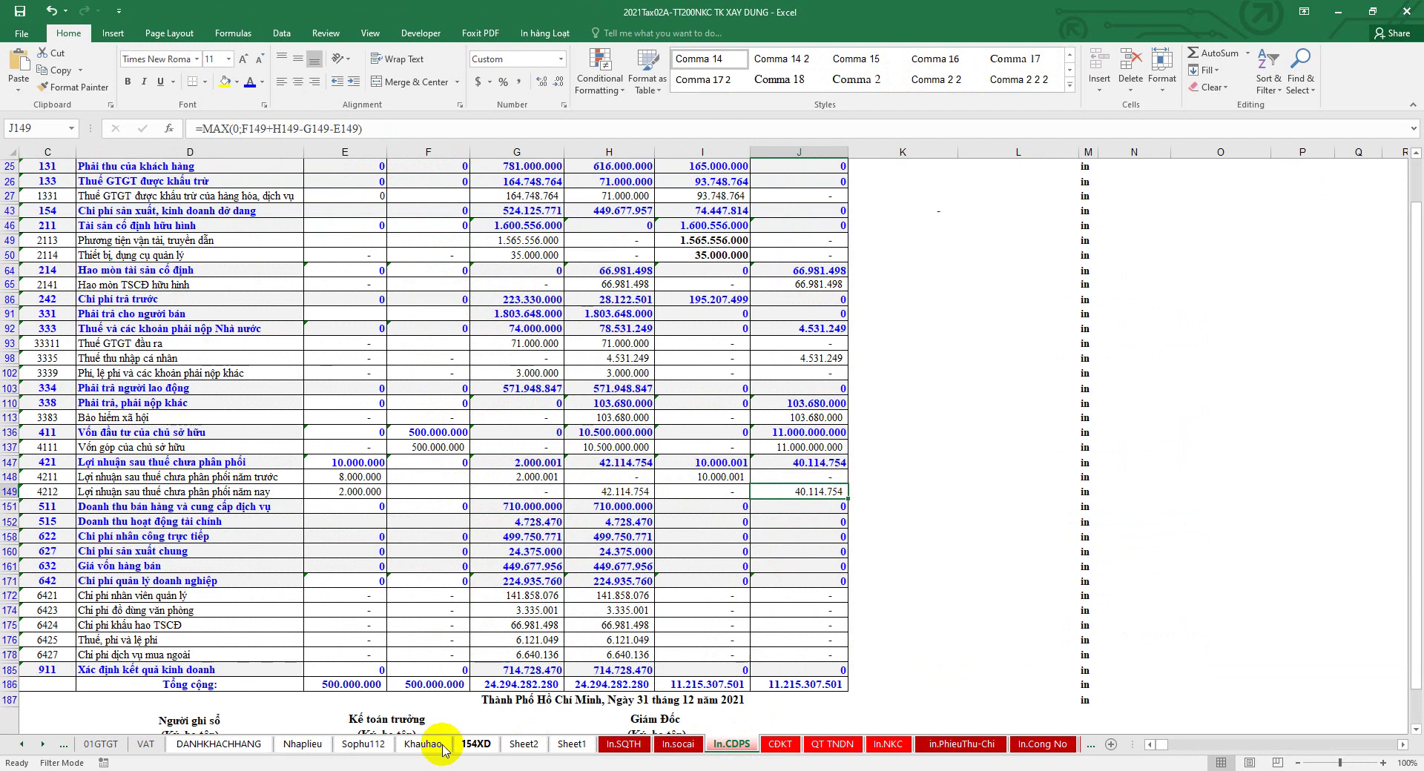
left_click(306, 746)
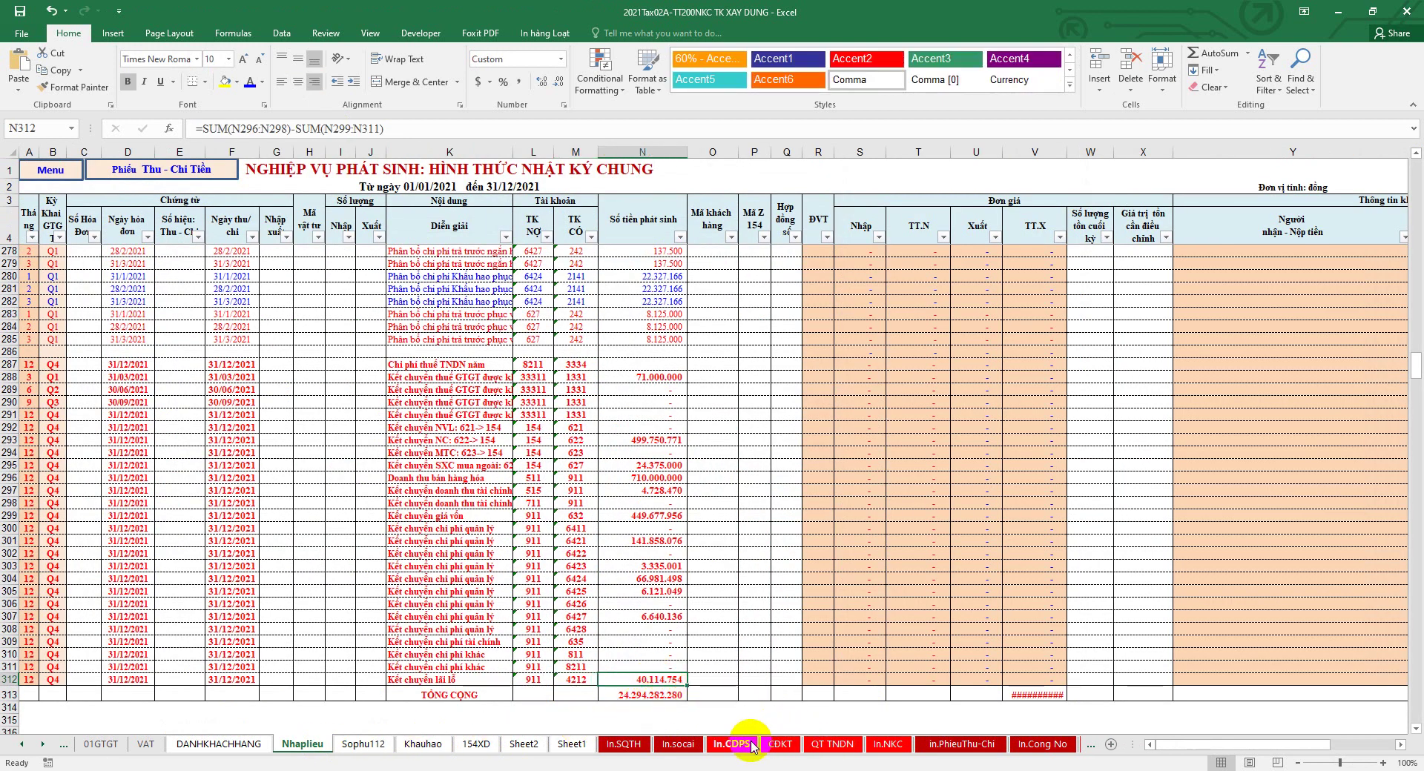
left_click(728, 744)
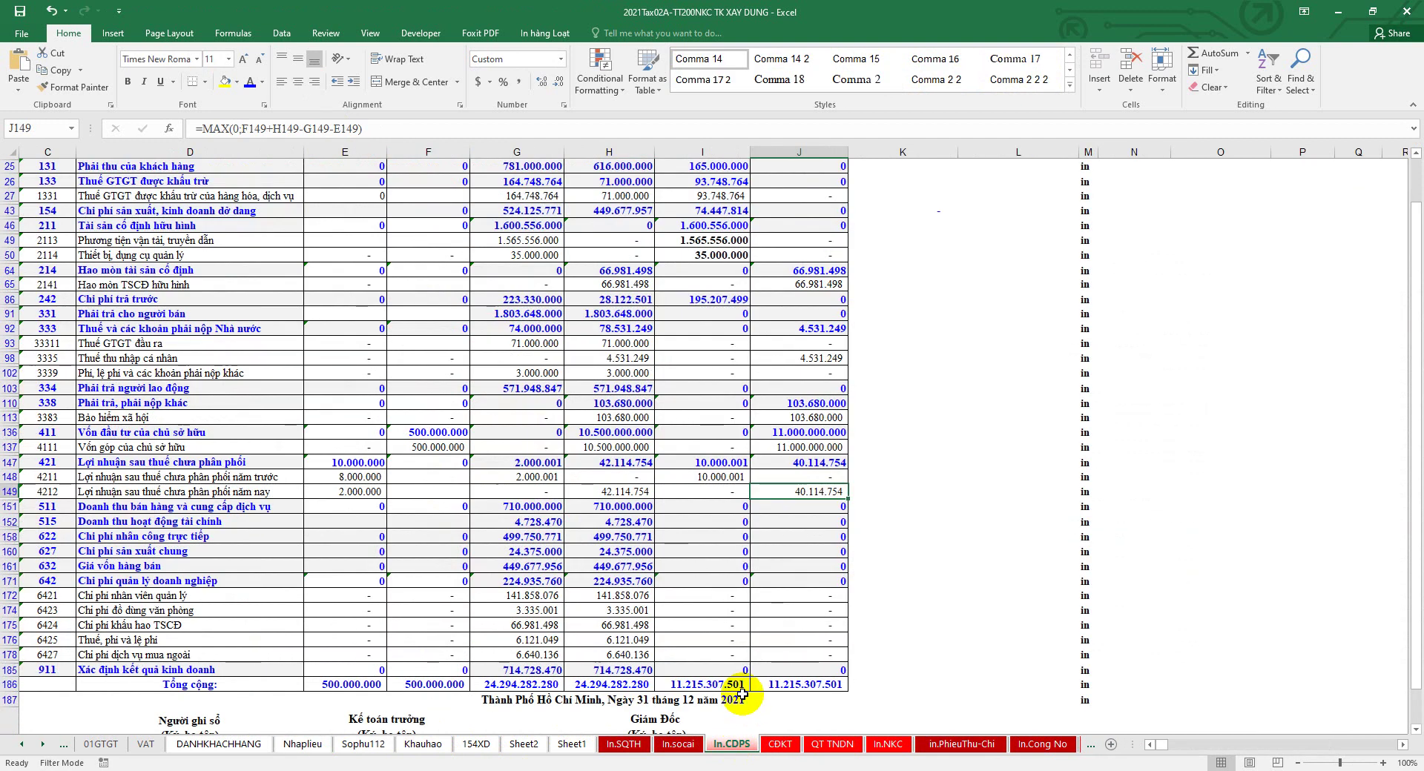
scroll(742, 693, "down", 2)
Step: Open the QT TNDN corporate income tax finalization sheet at its main declaration table and save the workbook
left_click(823, 744)
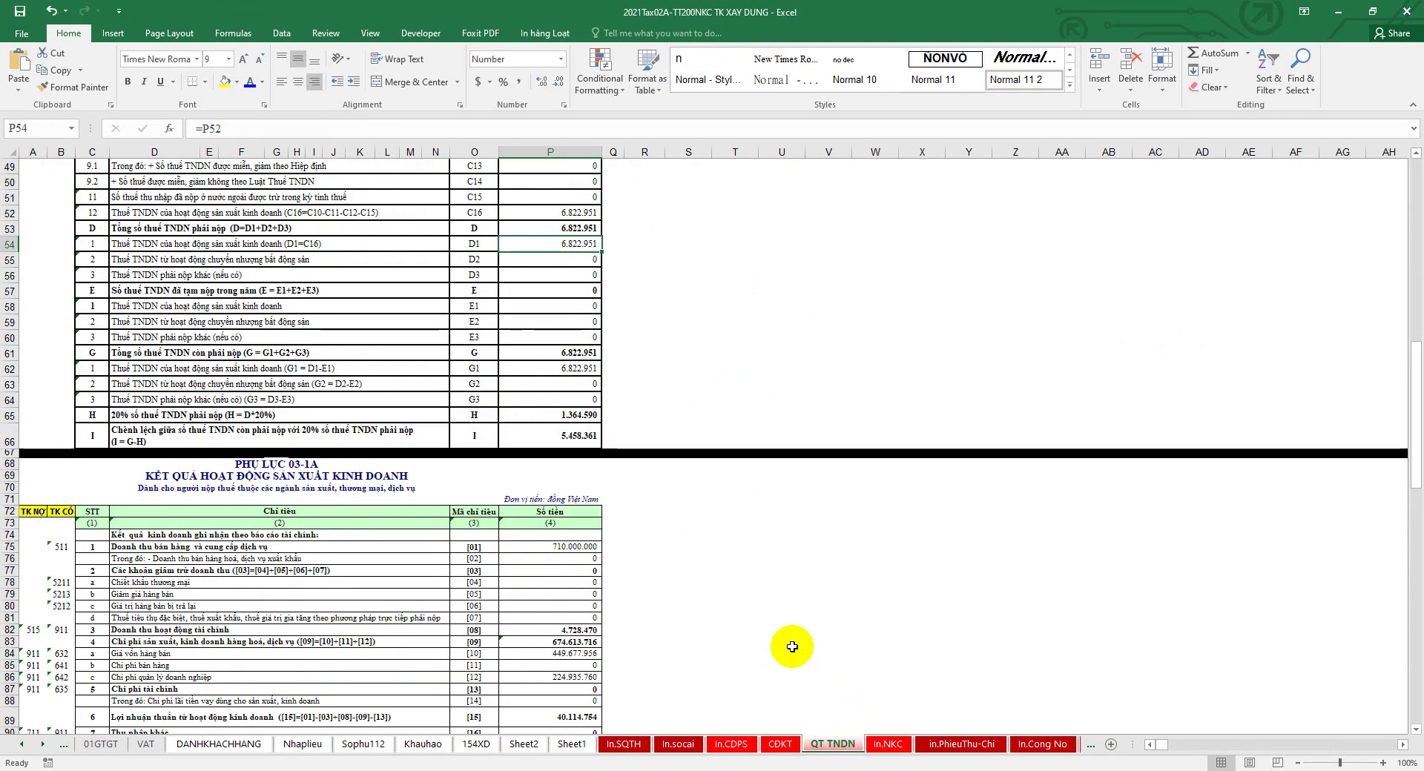
scroll(791, 646, "up", 15)
scroll(771, 560, "down", 1)
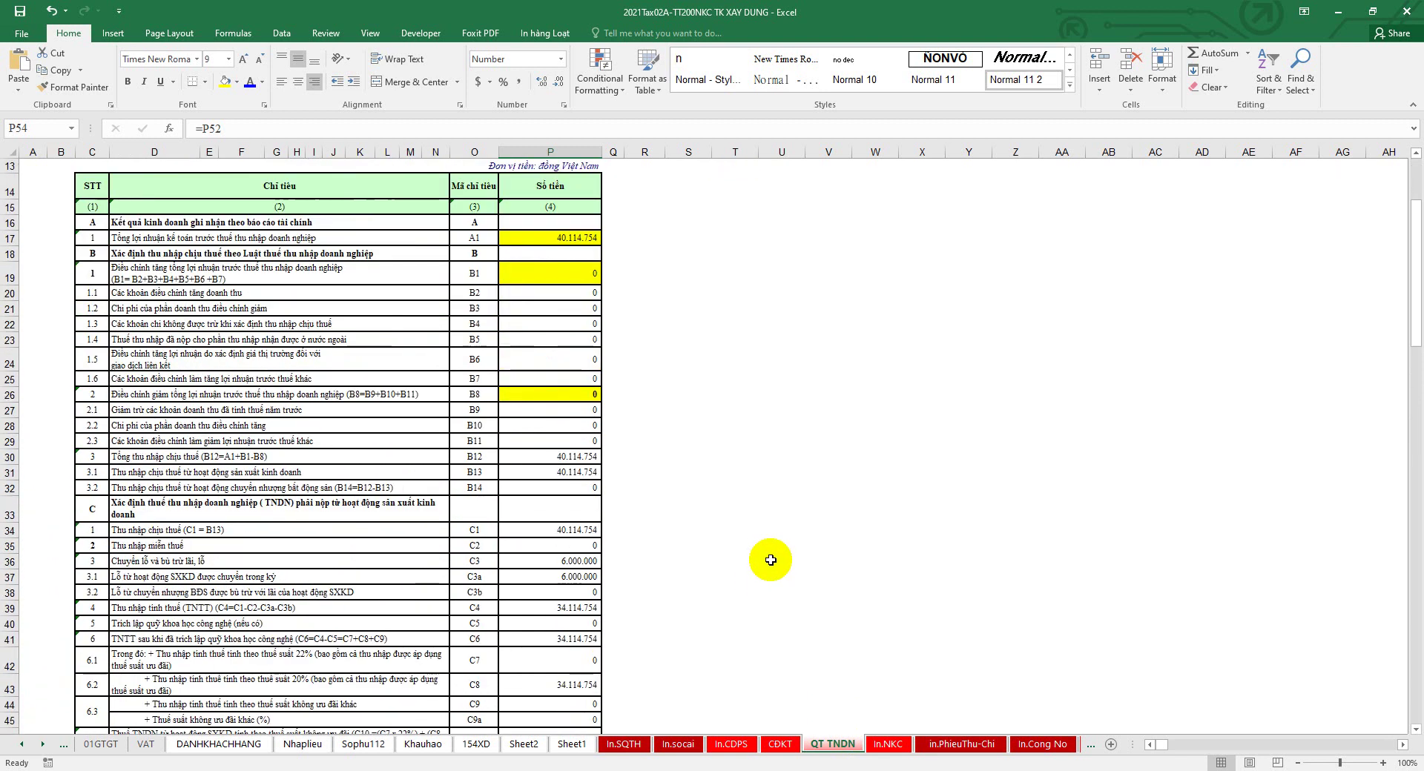
left_click(20, 11)
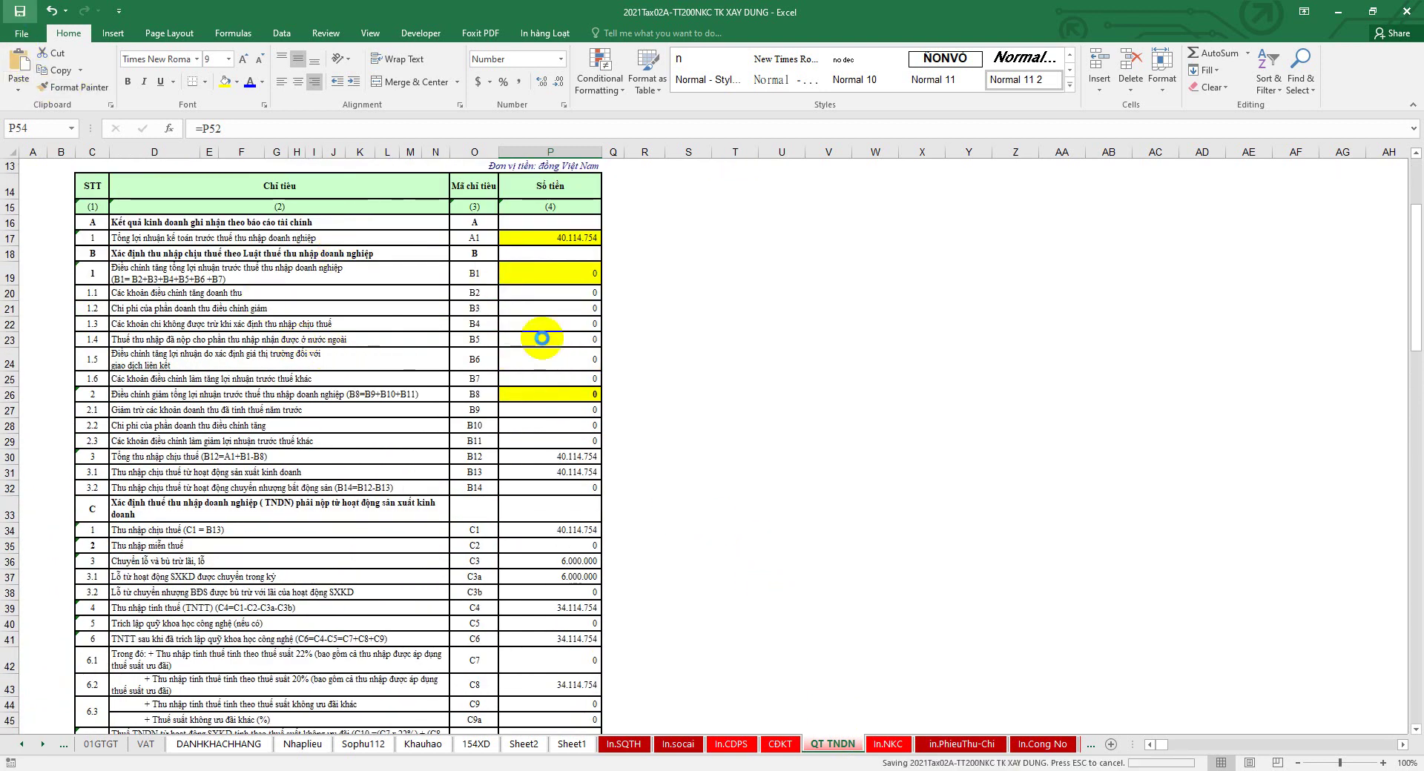
Step: Examine the business results in appendix 03-1A, rows 68 to 93, and the total pre-tax accounting profit in P93
scroll(693, 467, "down", 16)
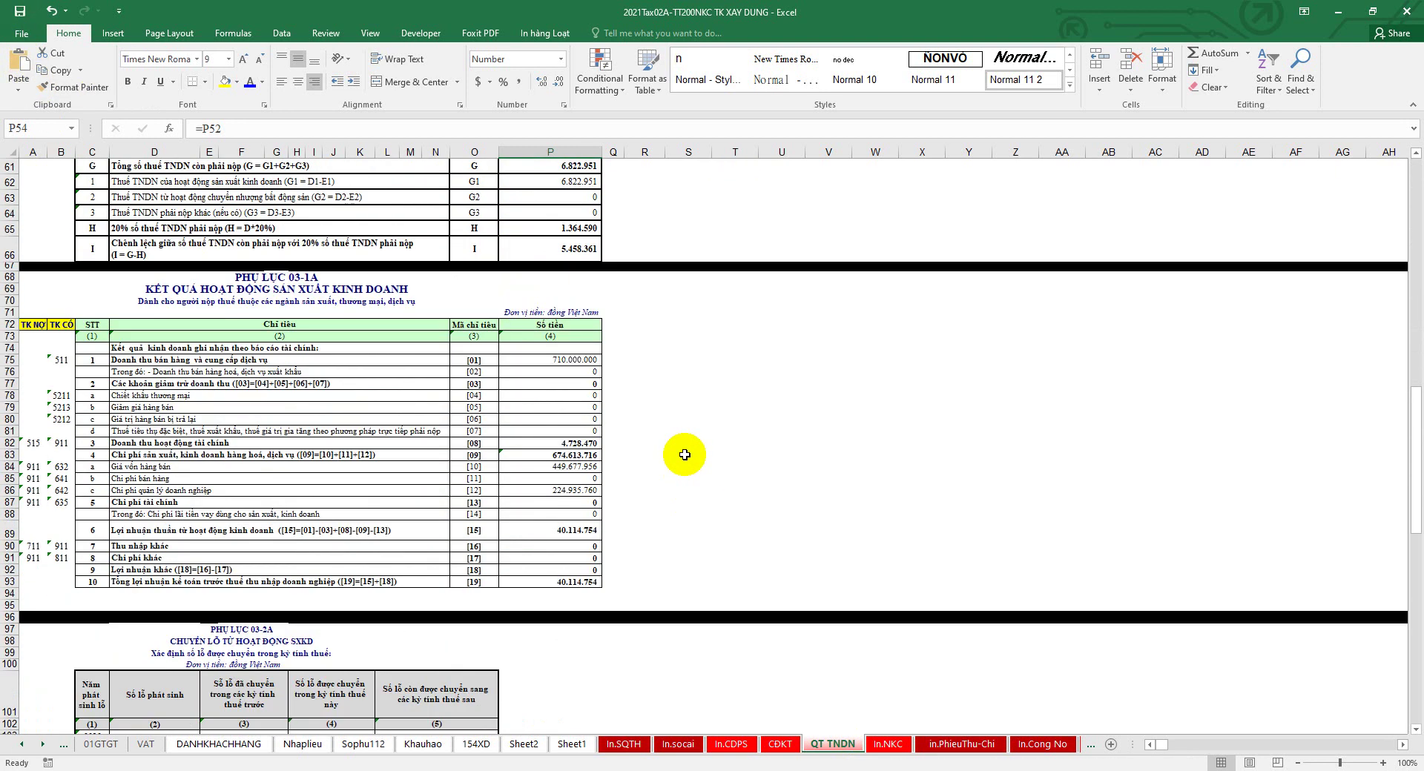
left_click(9, 324)
left_click_drag(12, 276, 443, 579)
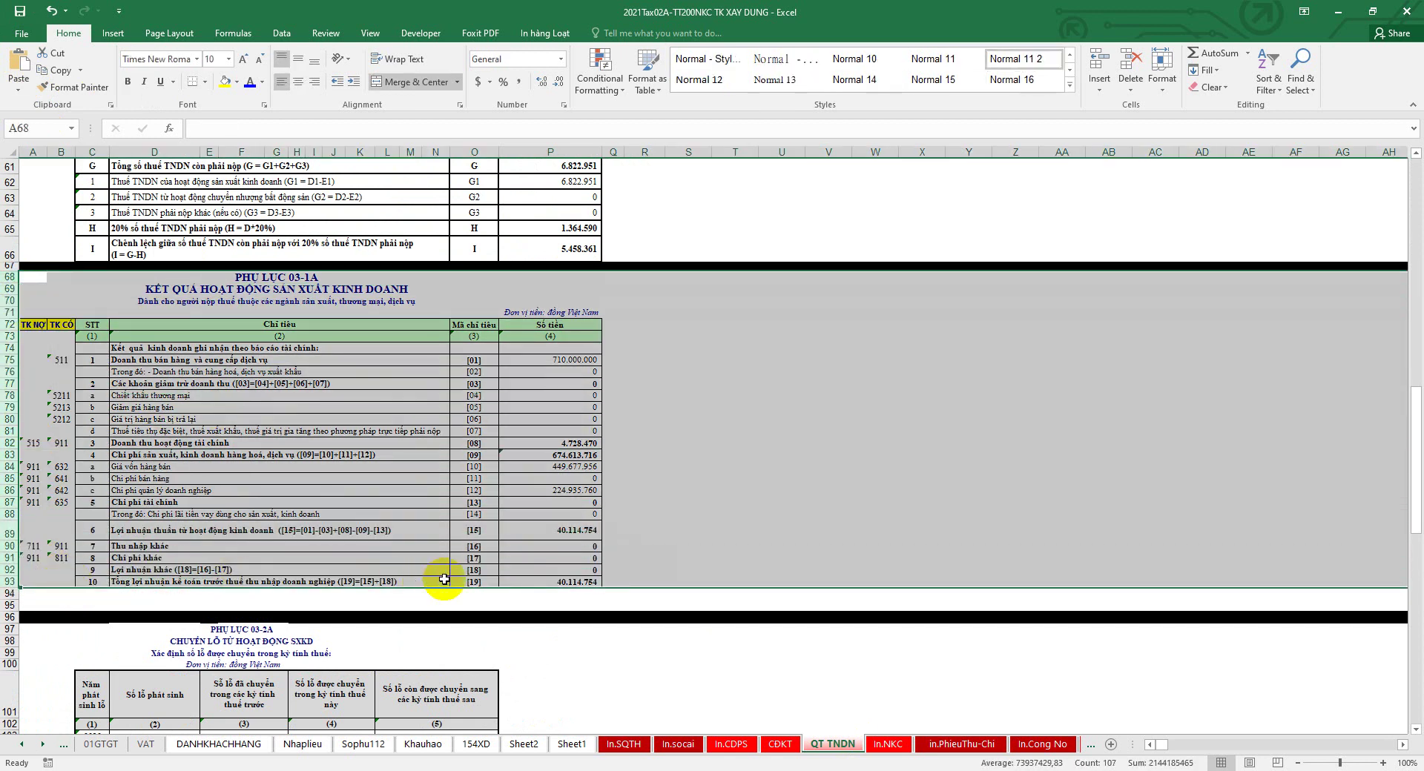
left_click(551, 580)
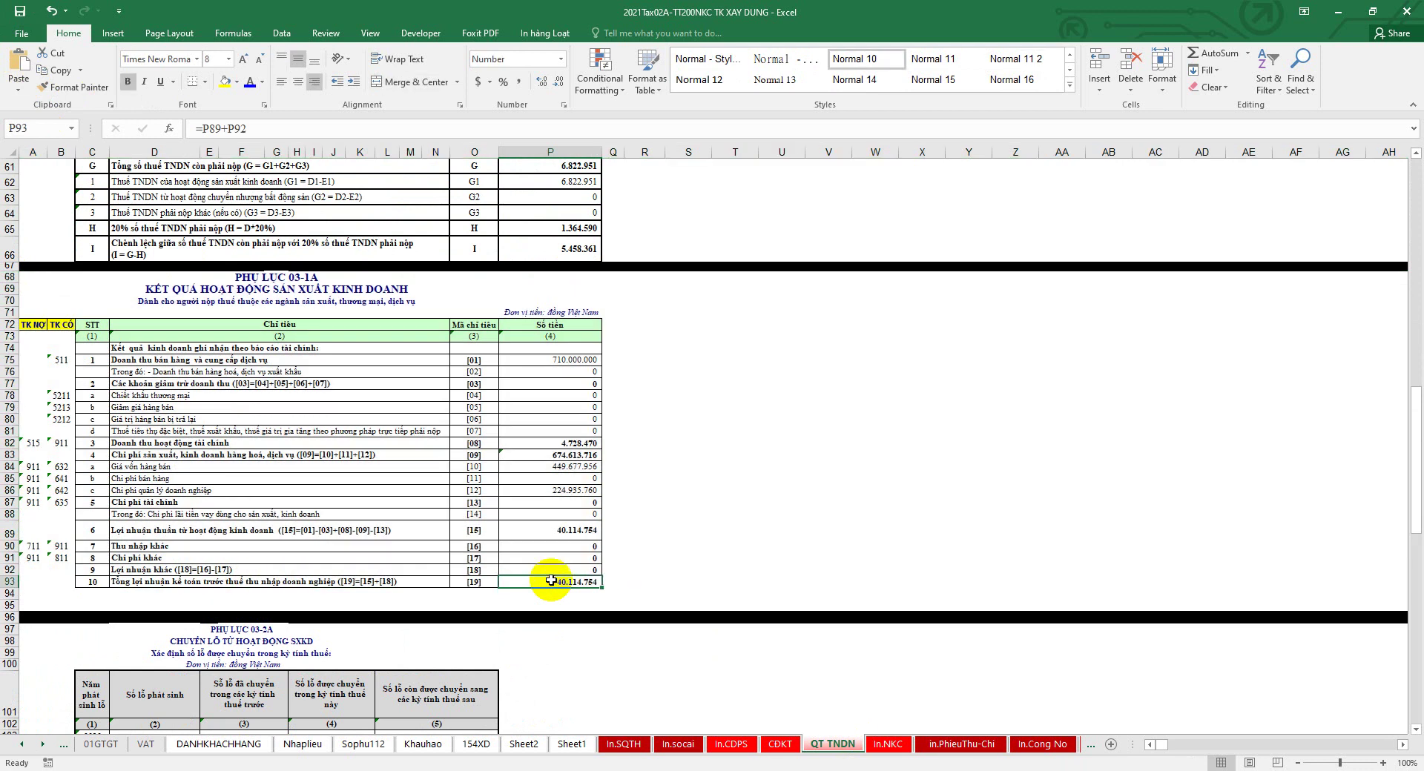
Step: Fill the 2016 incurred loss of 2.000.000 down through 2020 (D109:D113) in appendix 03-2A, and highlight those years
scroll(546, 580, "down", 8)
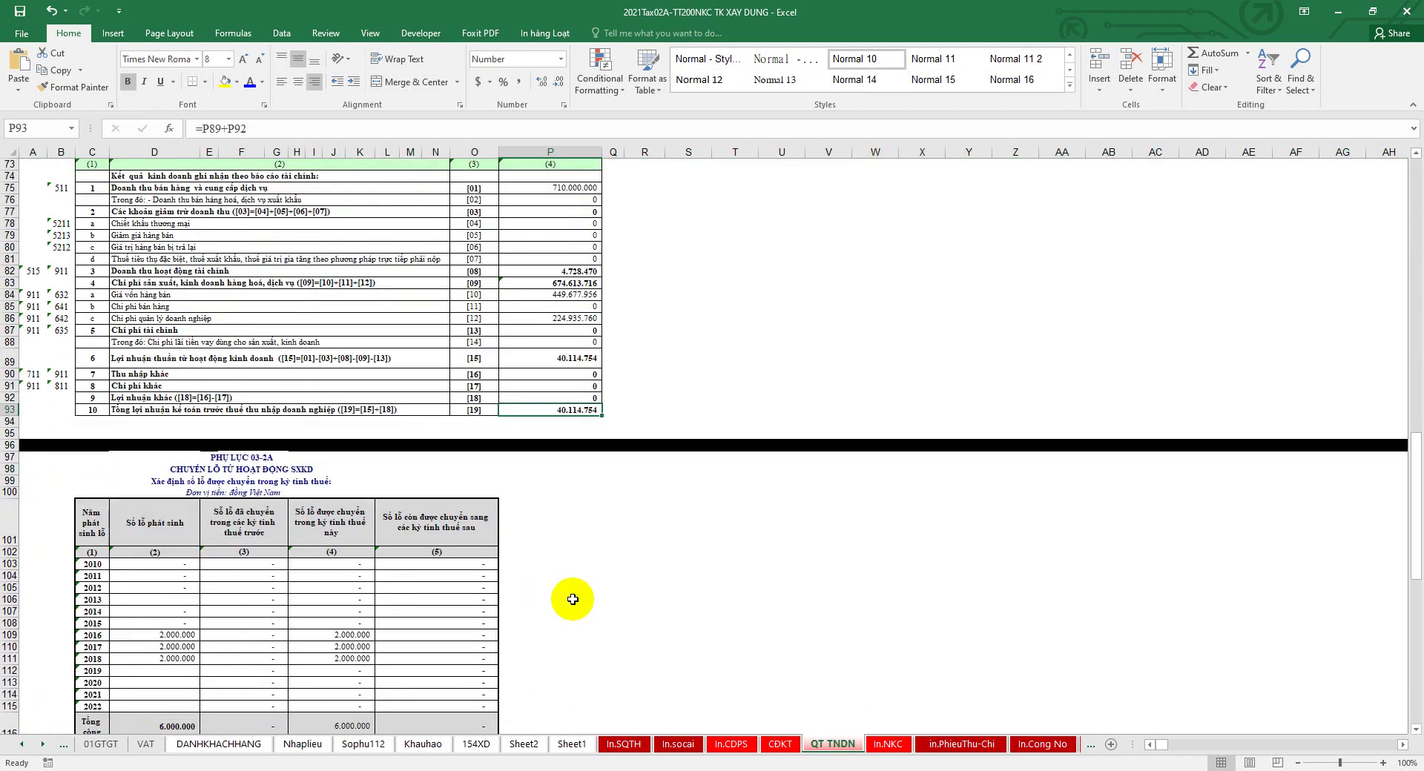
scroll(337, 546, "down", 2)
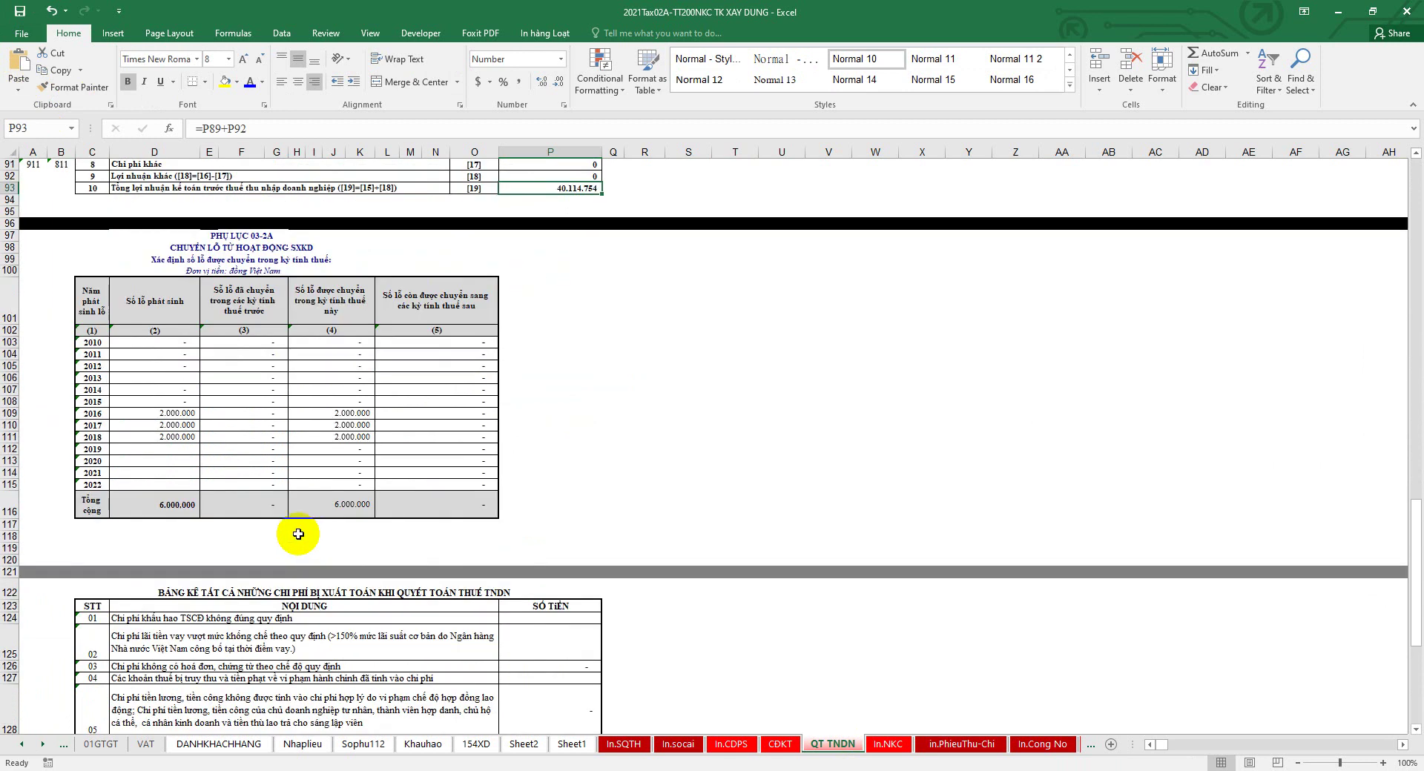
left_click(188, 417)
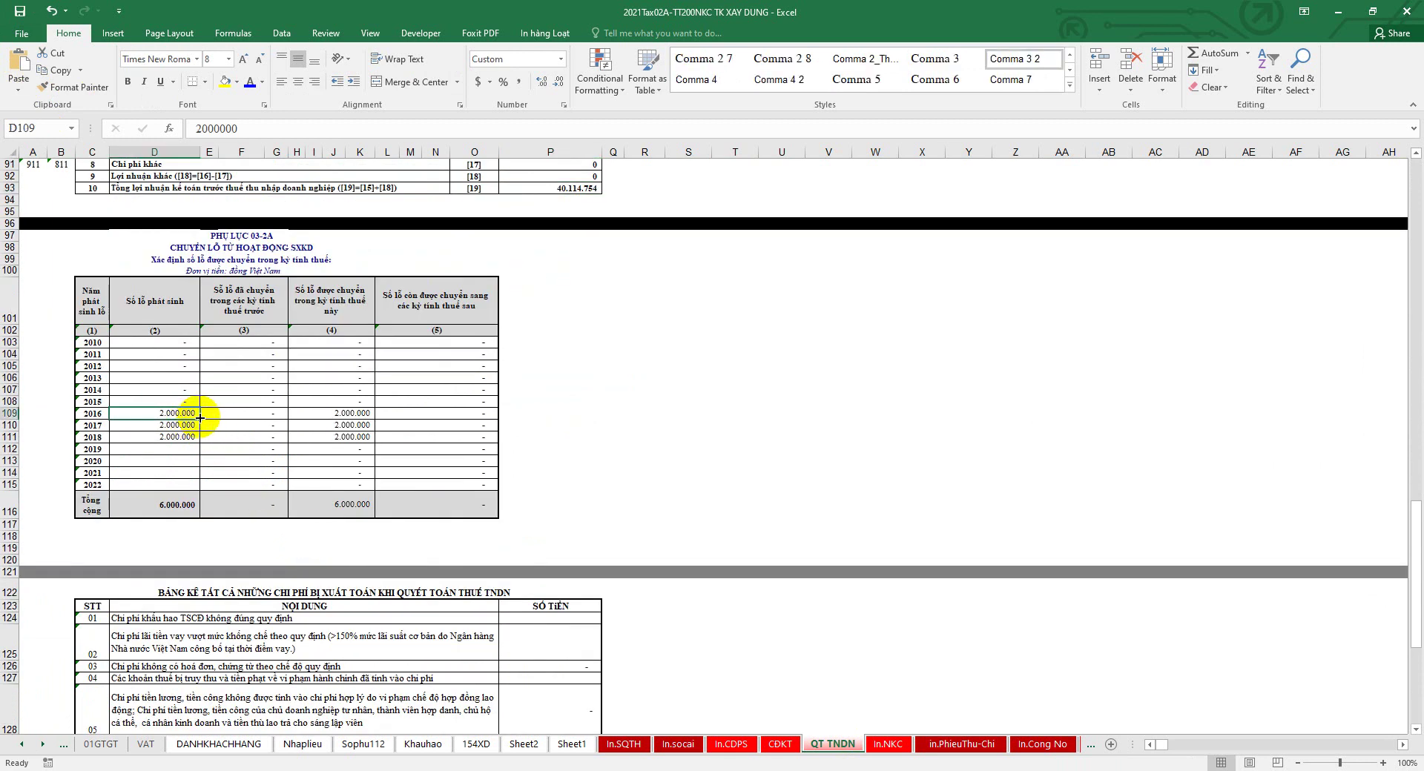
left_click_drag(199, 419, 184, 468)
left_click_drag(93, 413, 95, 459)
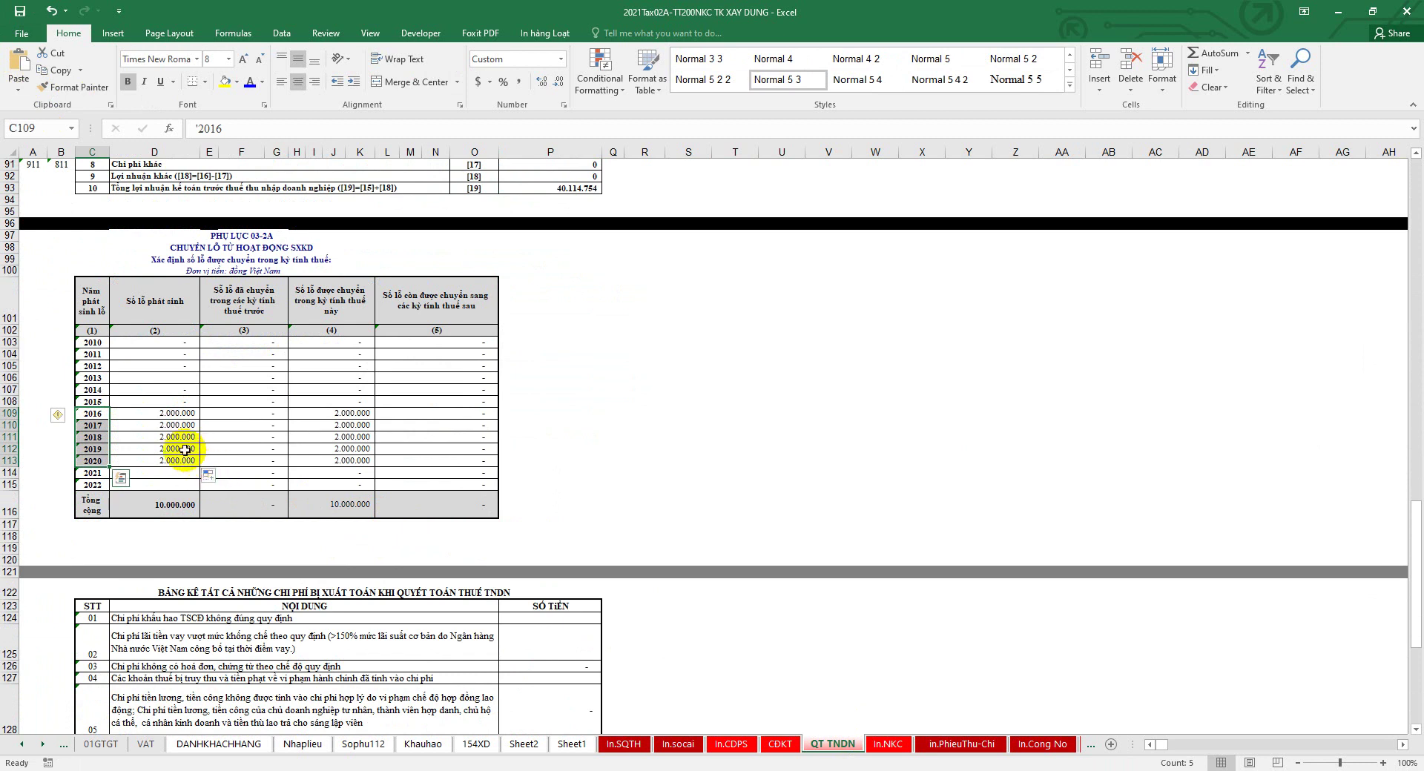
Step: Examine the loss years 2017 to 2021, the 2016 loss in D109 and the total loss transferred this period in H116
left_click_drag(97, 425, 99, 469)
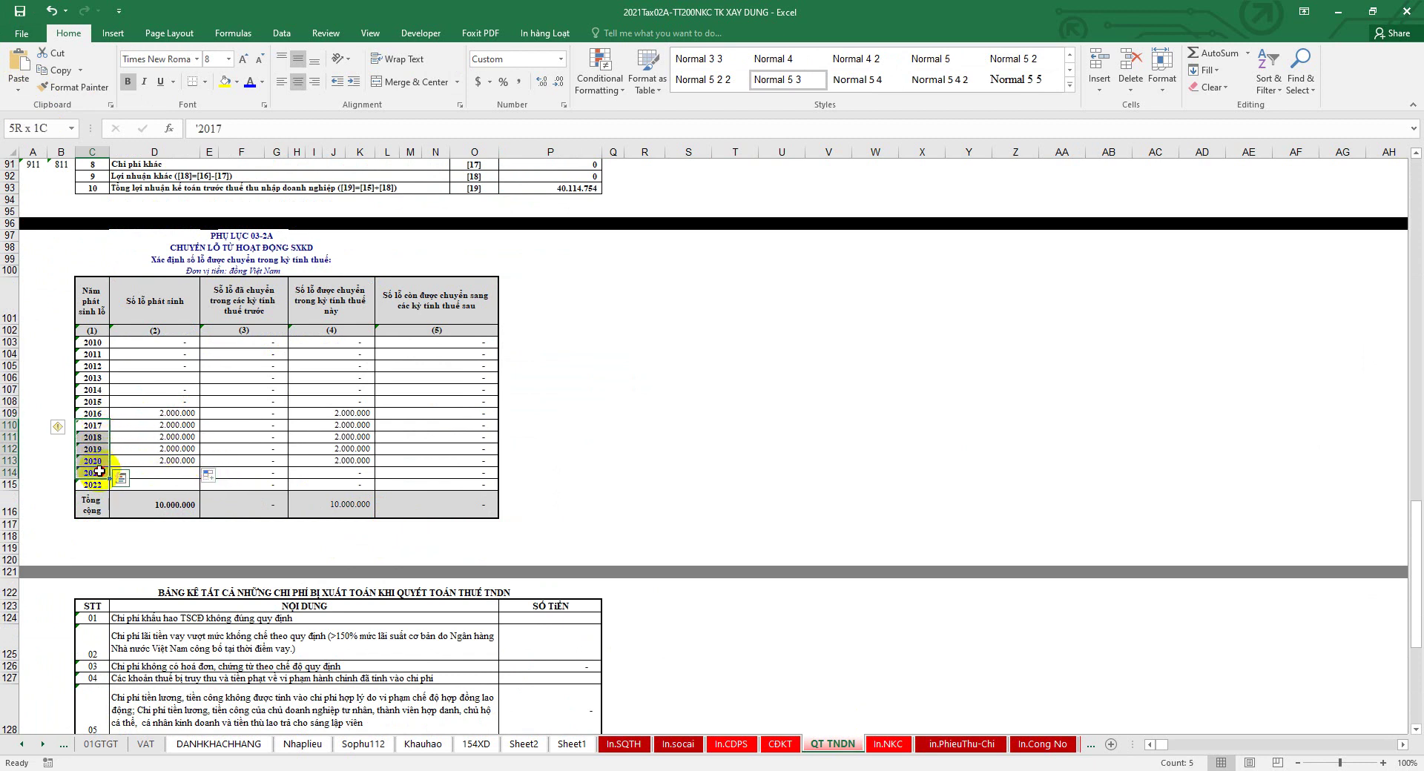
left_click_drag(98, 471, 100, 473)
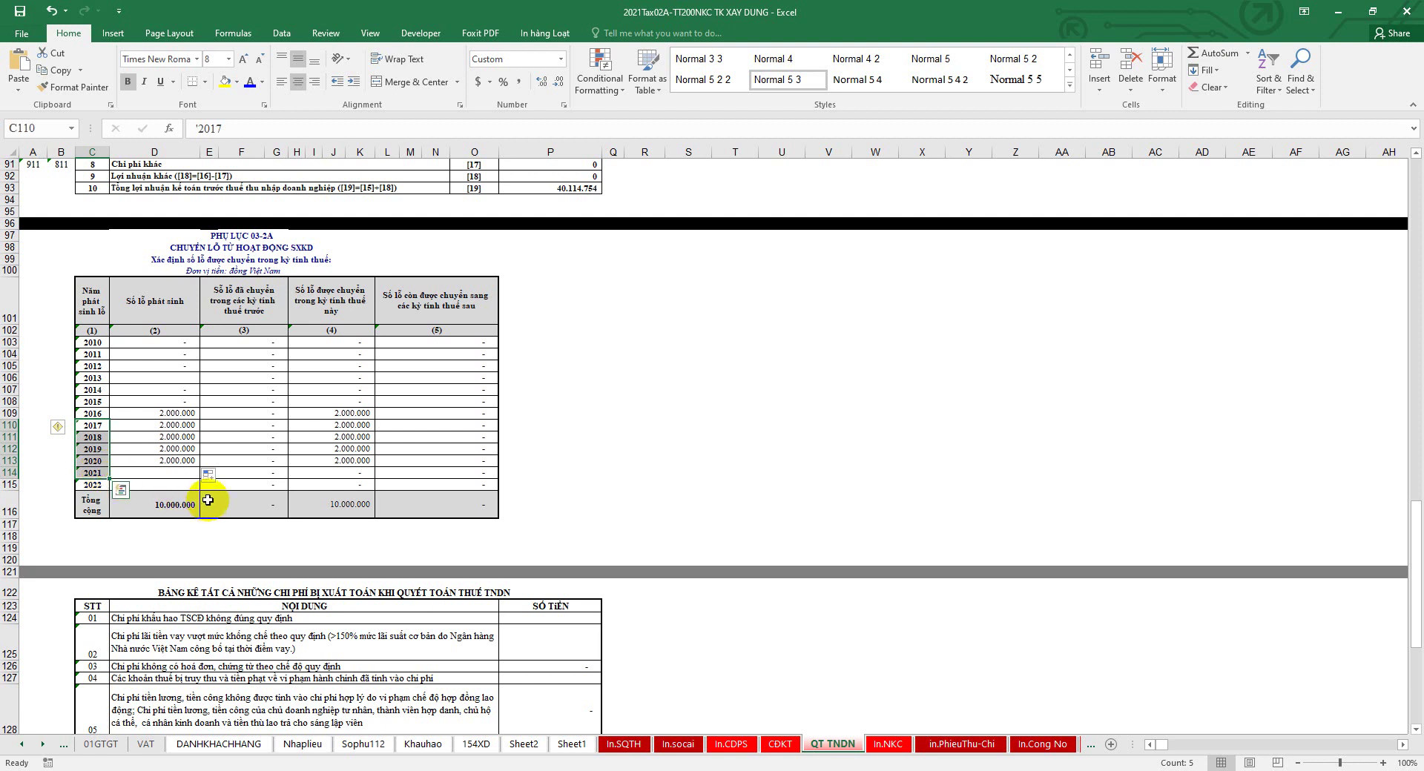
left_click(176, 414)
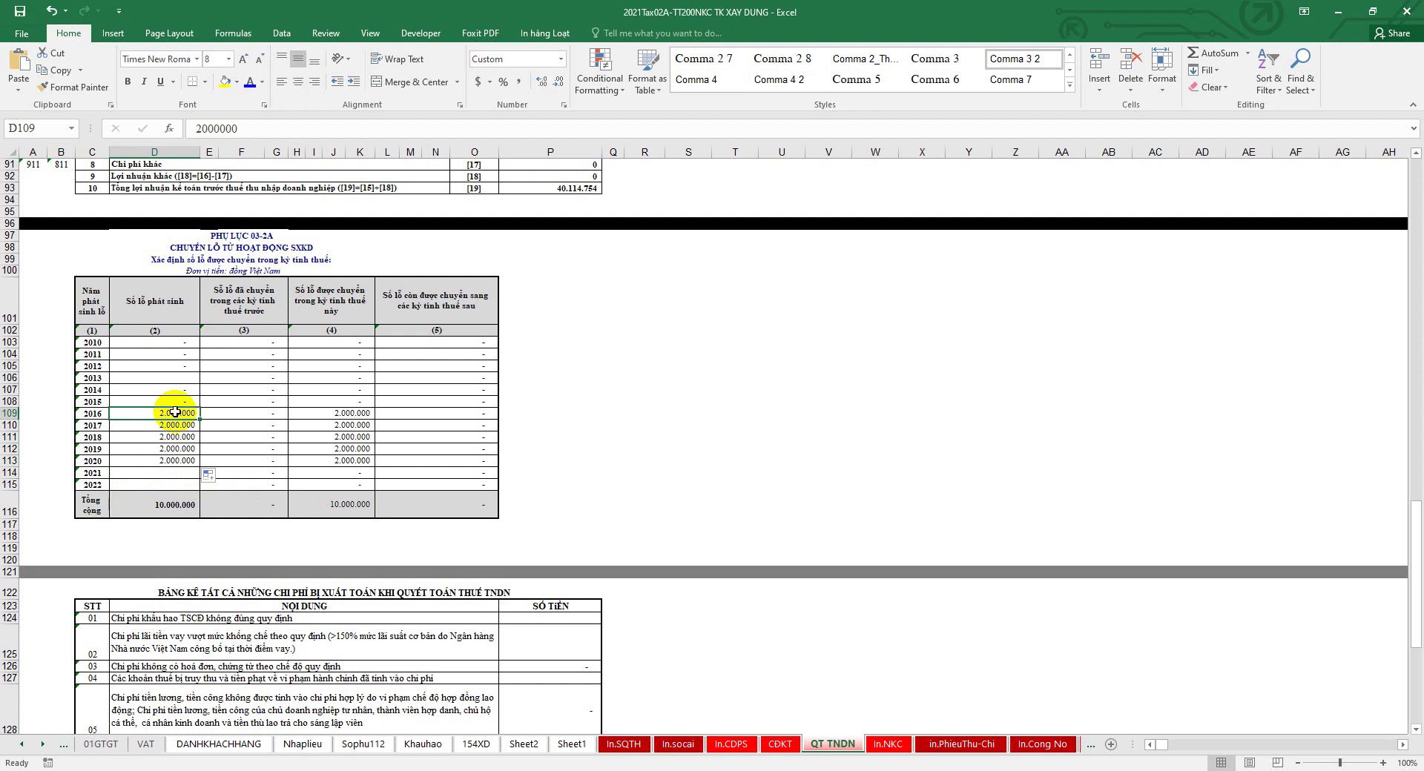
left_click_drag(337, 312, 333, 503)
left_click(335, 504)
Step: Review the table of expenses excluded at tax finalization, rows 122 to 148, highlighting the amount cells P125:P130
scroll(534, 545, "down", 9)
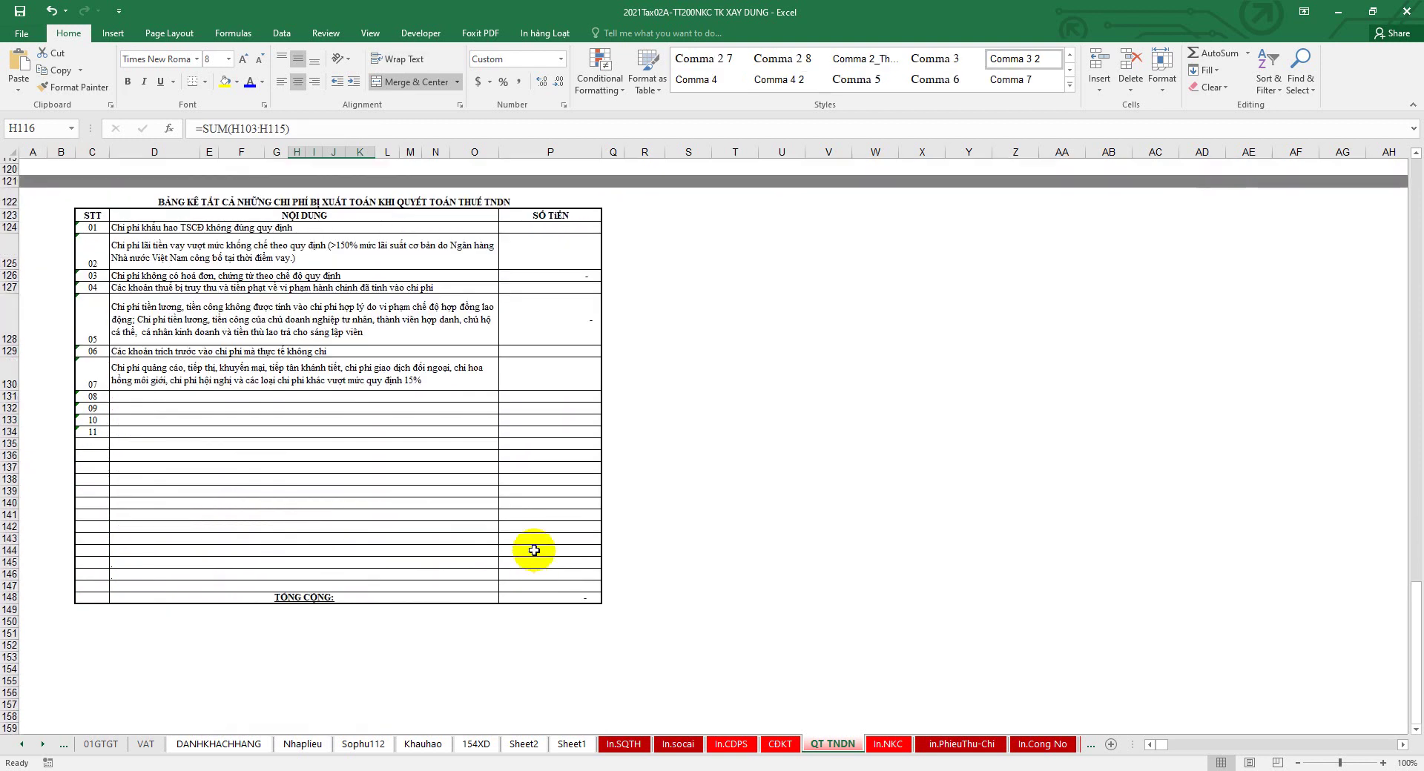
scroll(534, 550, "up", 6)
left_click_drag(556, 467, 549, 581)
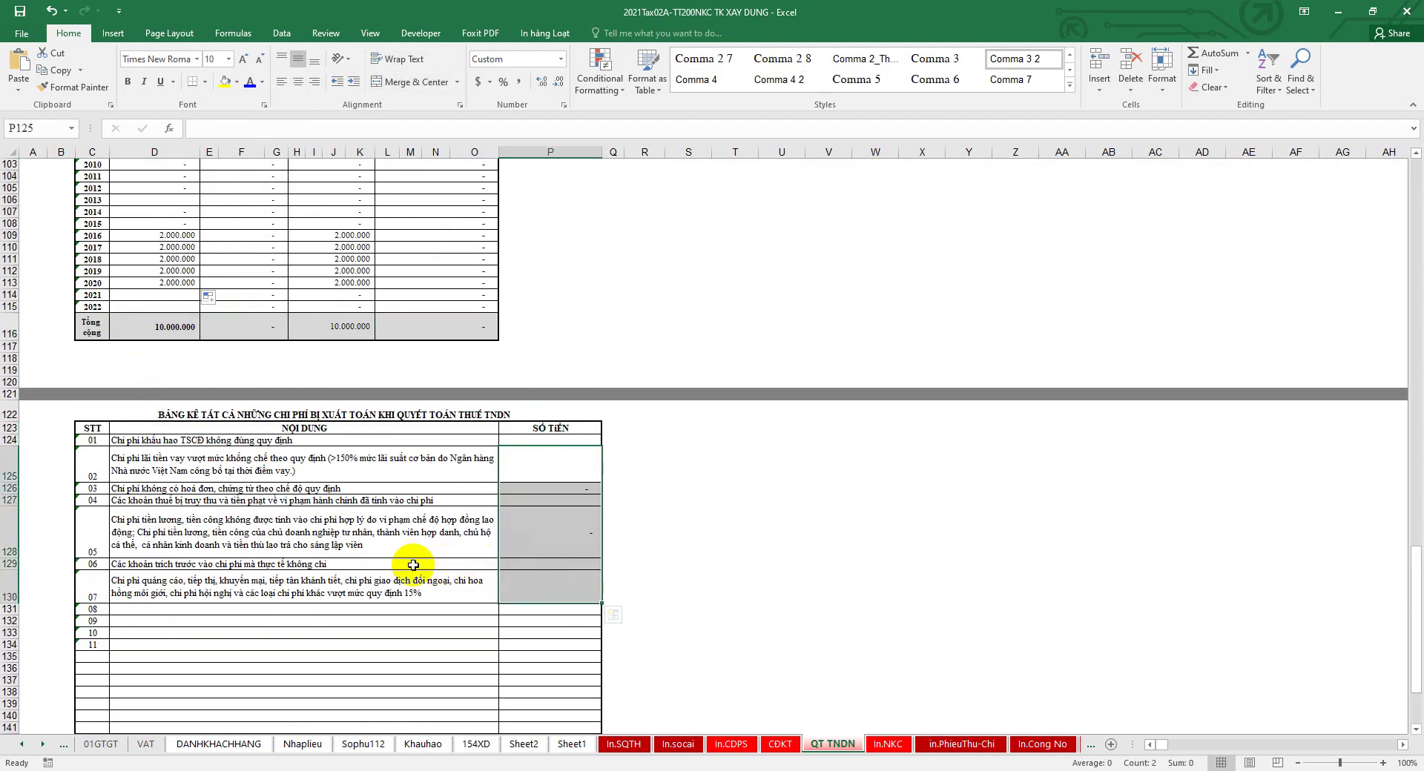
Step: Examine the pre-tax accounting profit in P17 and the adjustment and taxable income lines of the main declaration table
scroll(337, 554, "up", 20)
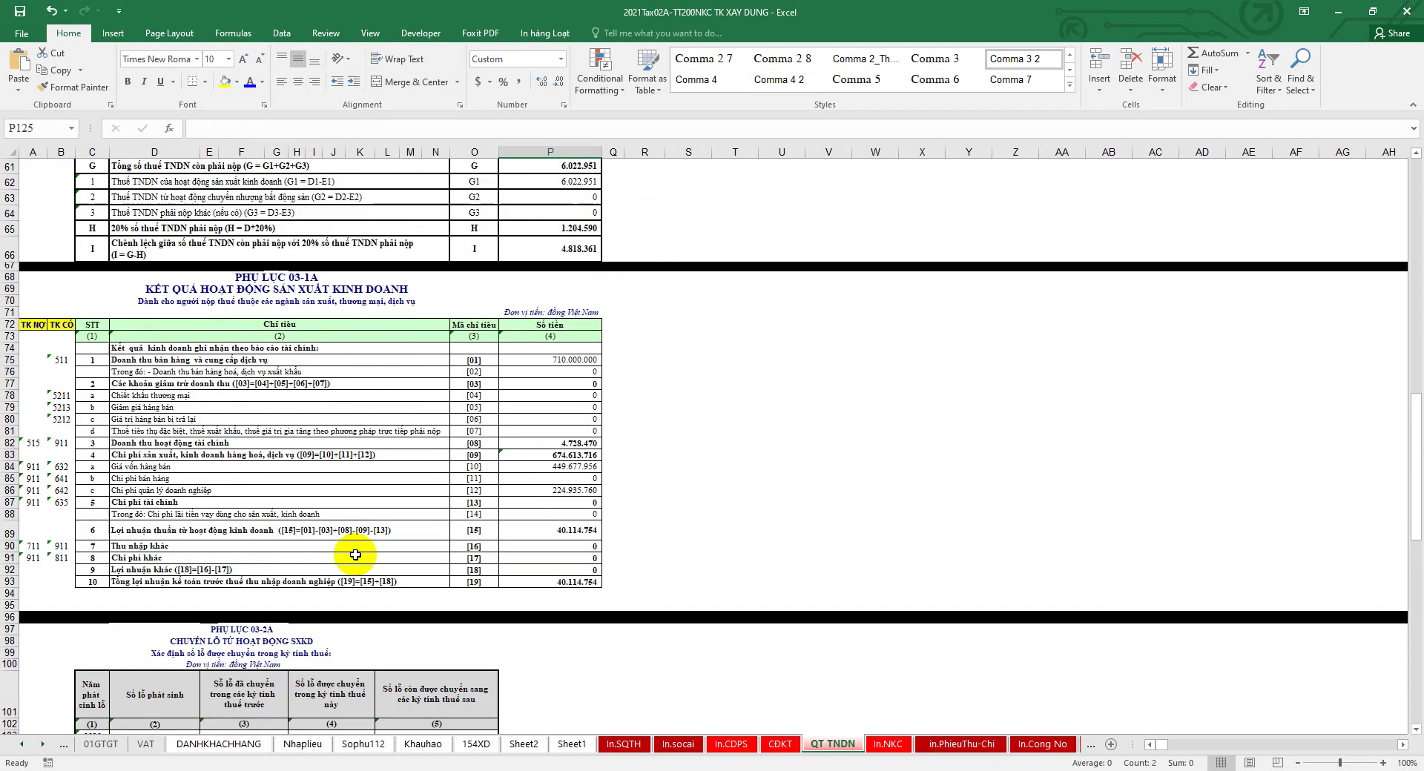
scroll(460, 523, "down", 2)
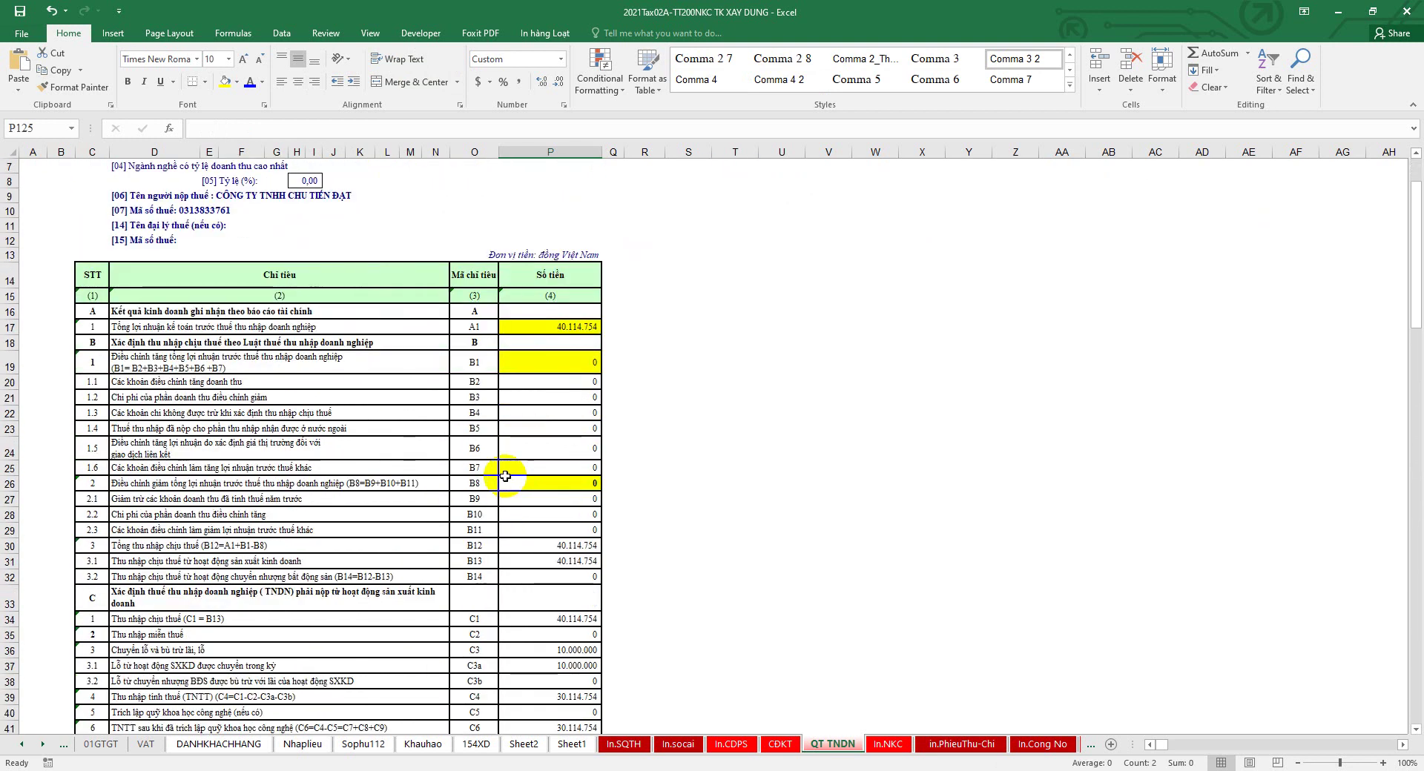
left_click(568, 326)
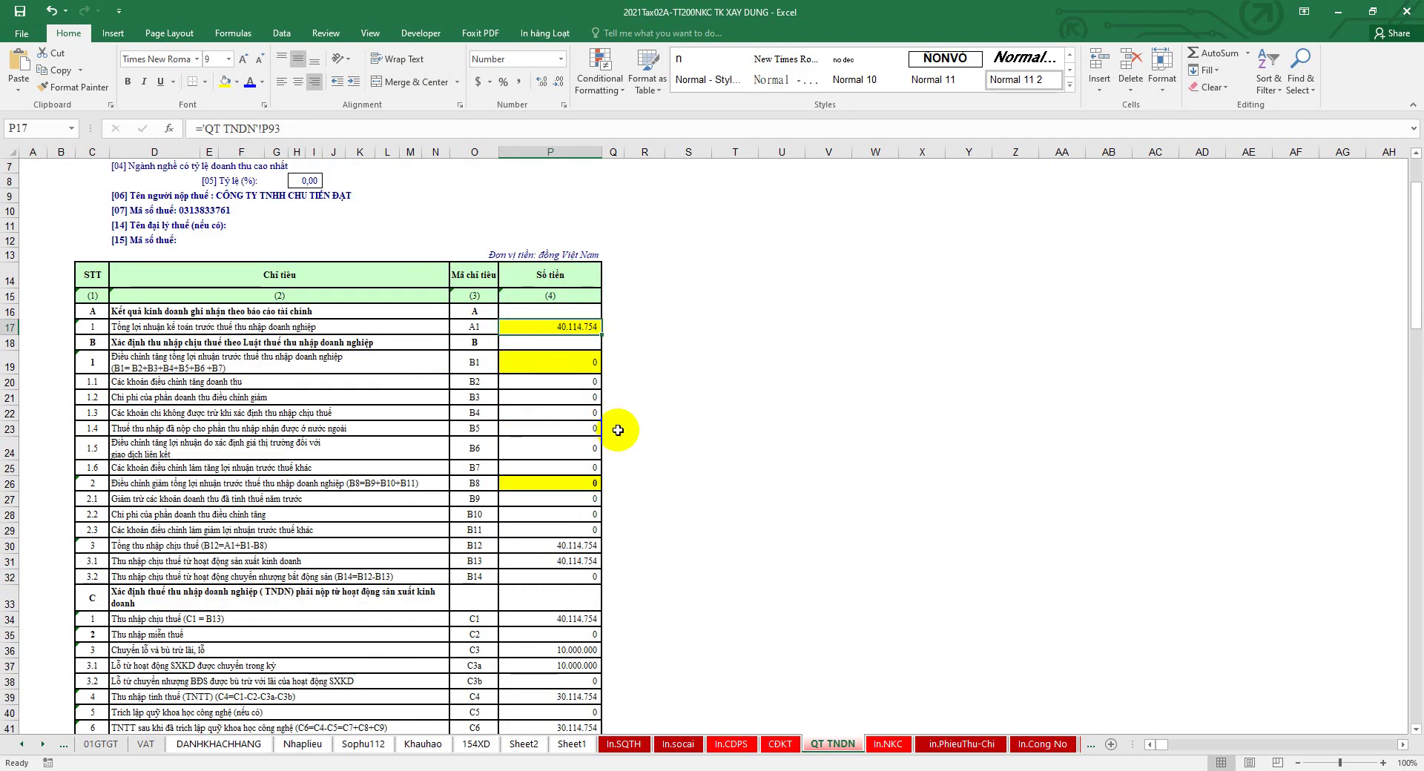
scroll(576, 412, "down", 3)
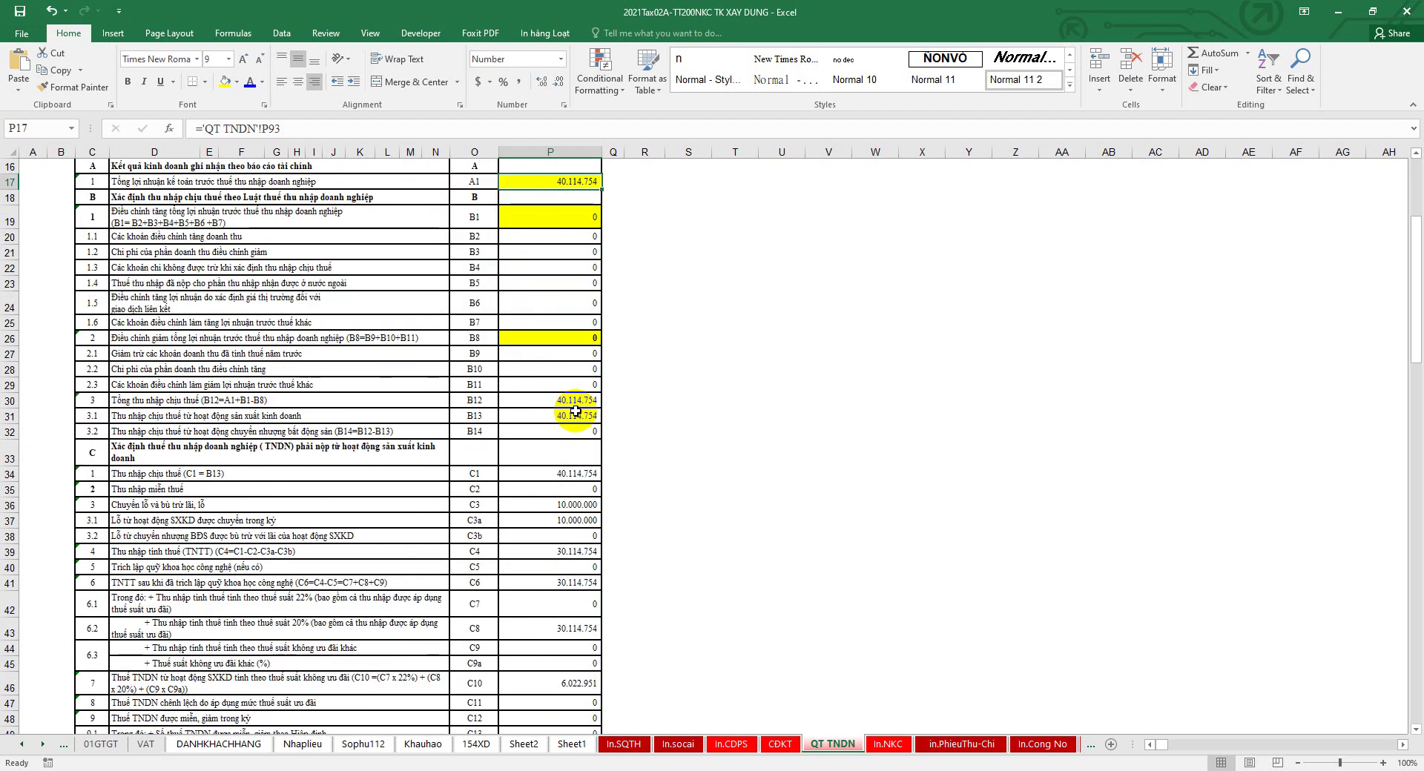
scroll(604, 413, "down", 2)
scroll(601, 408, "down", 2)
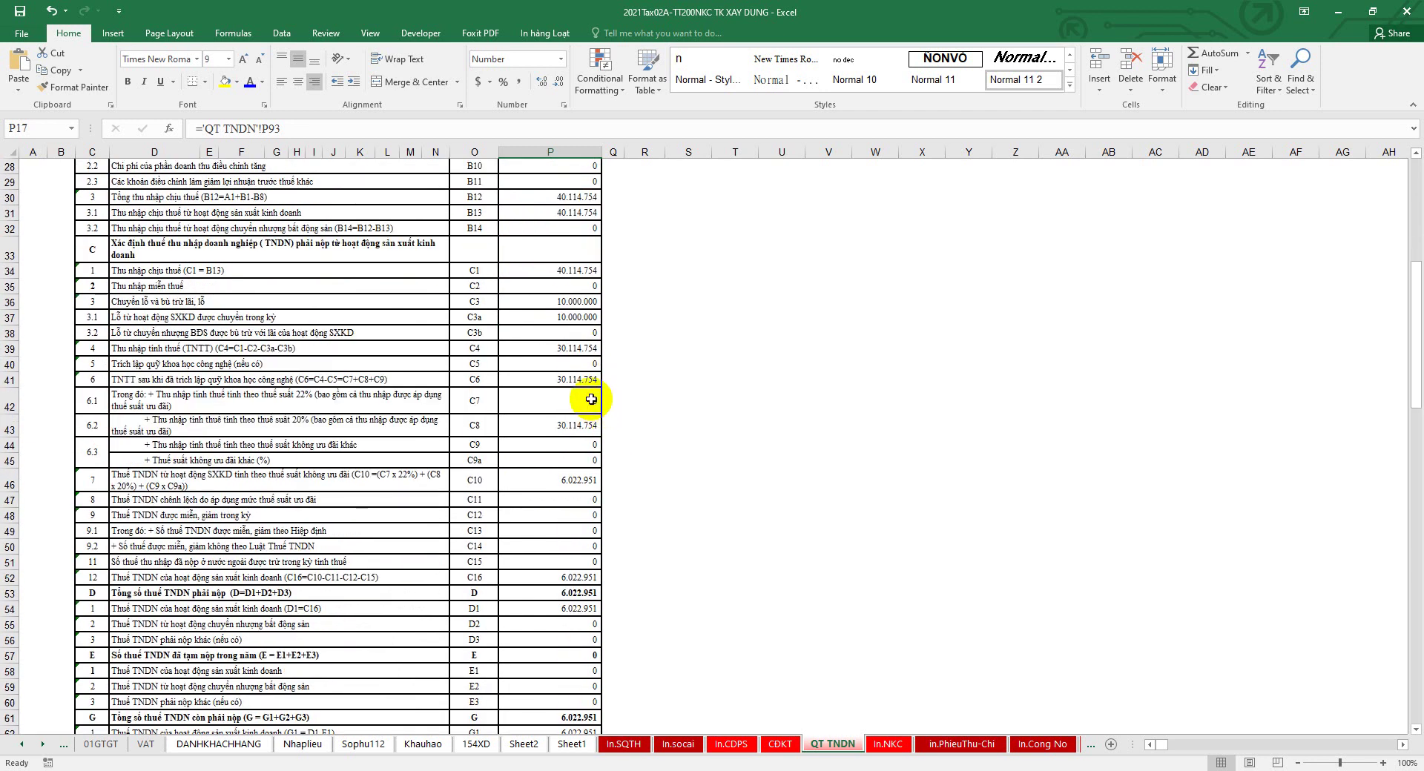
Step: Trace the tax calculation through loss transfer P36, assessable income P39, income taxed at 20% P43 and tax amount P46
left_click(579, 301)
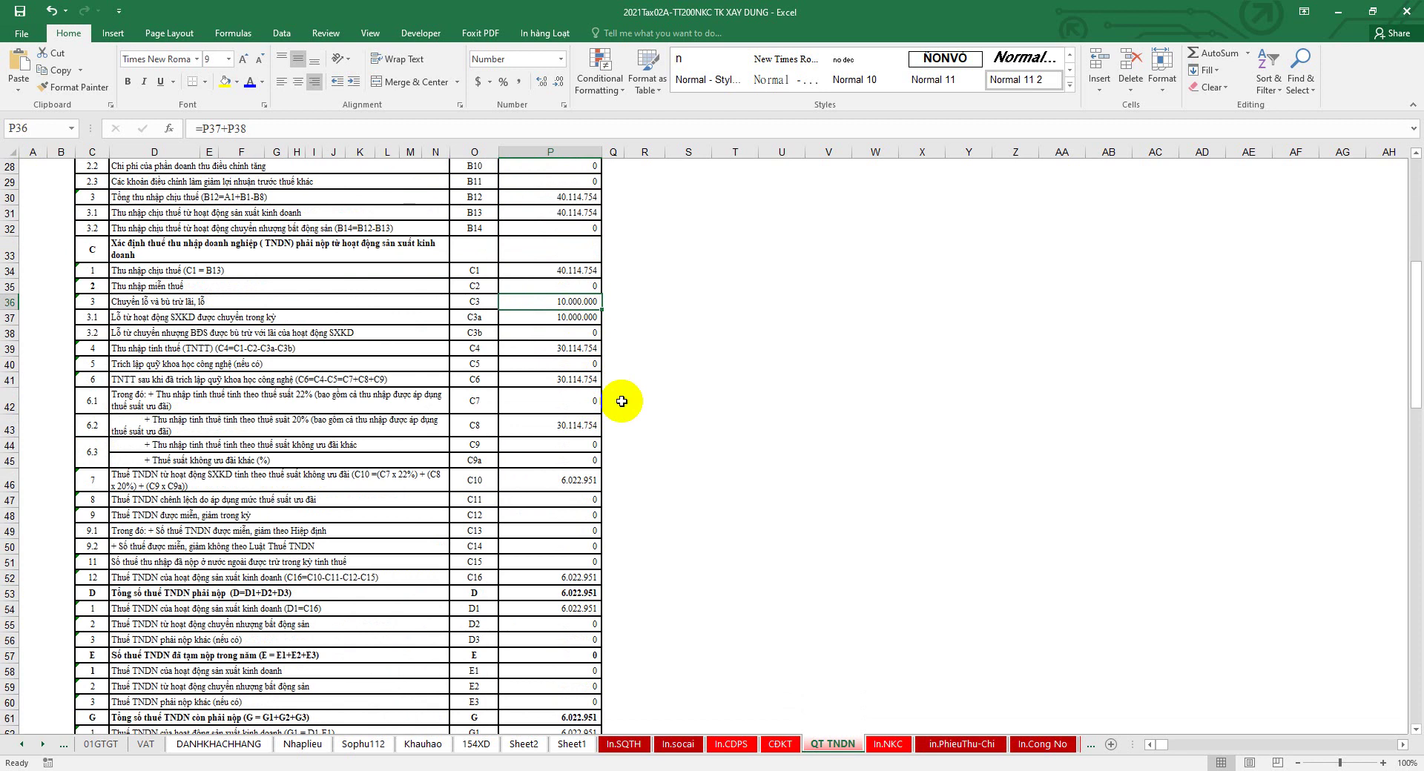
left_click(571, 346)
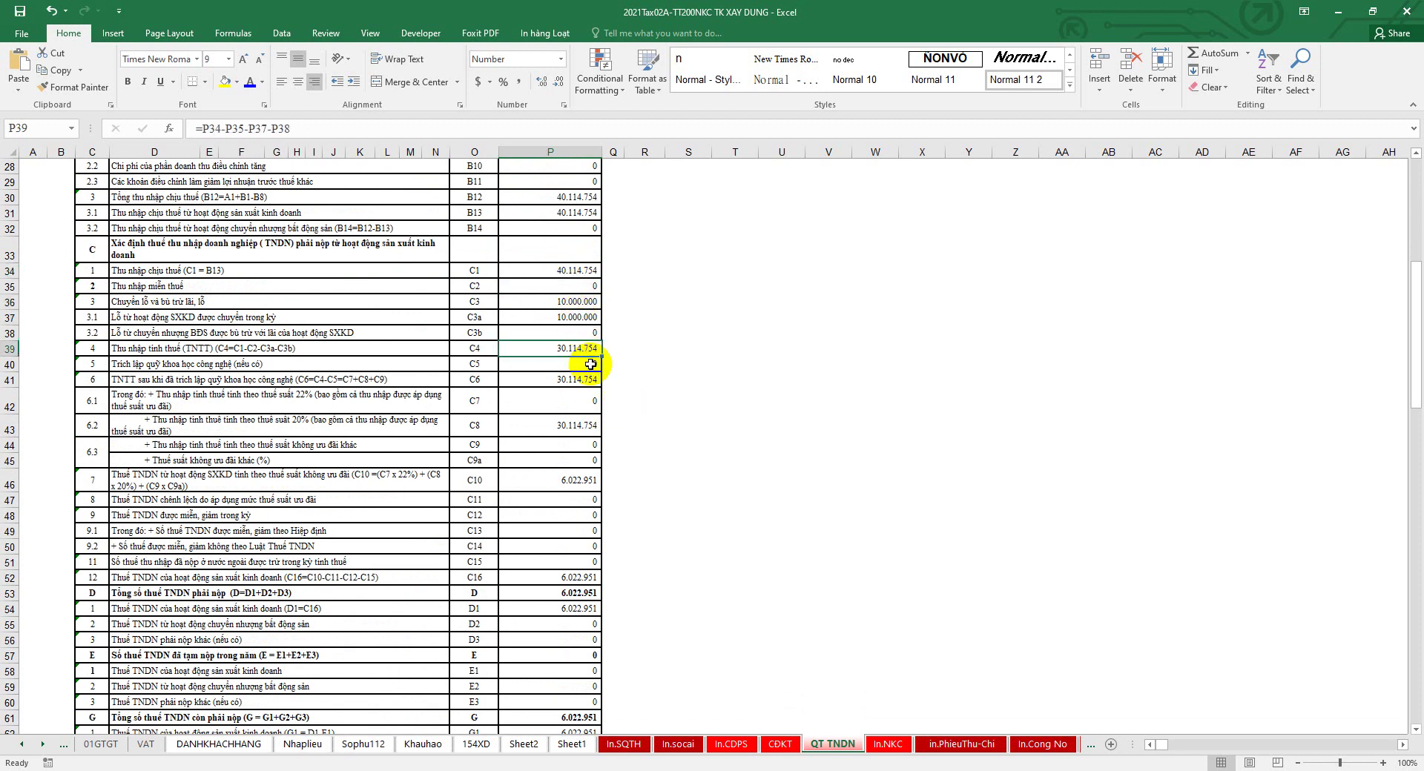
left_click(572, 427)
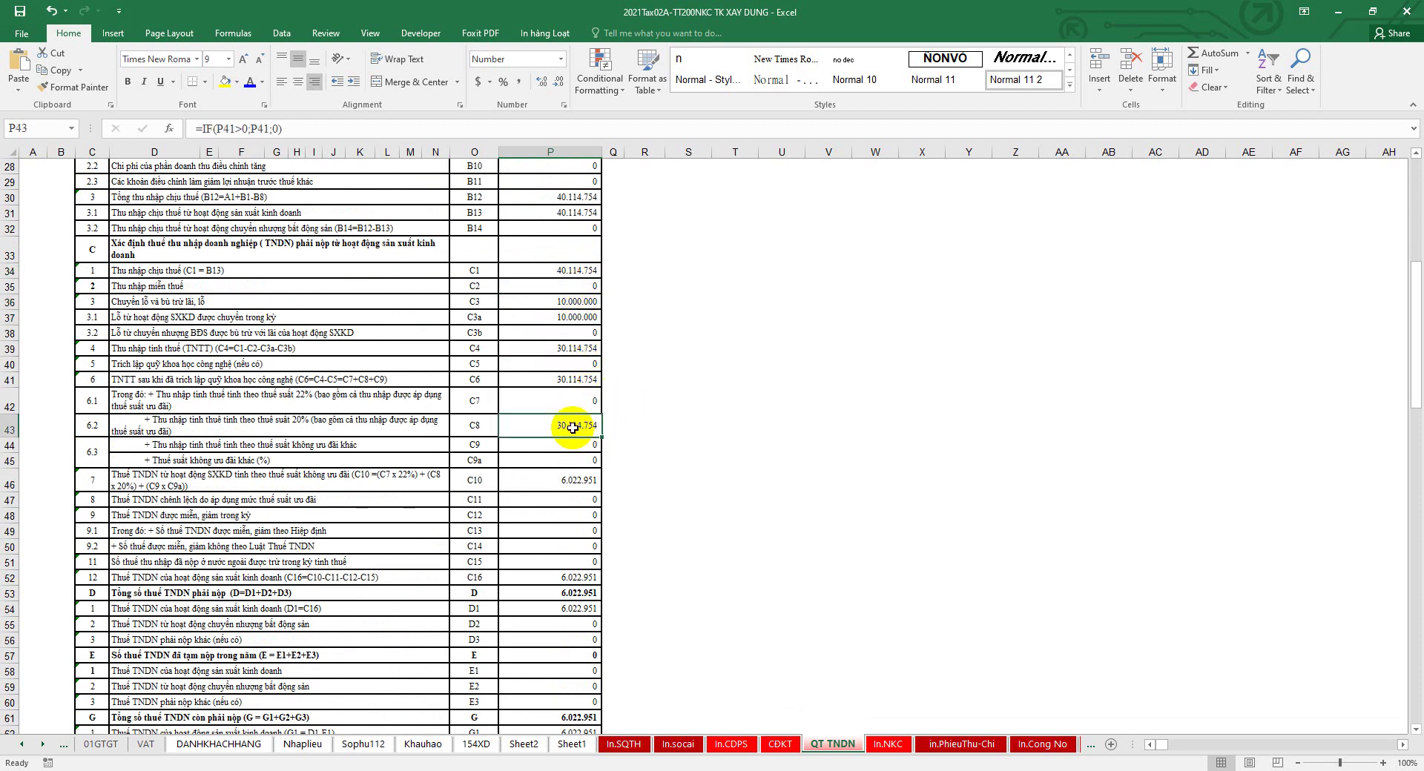
scroll(589, 477, "down", 1)
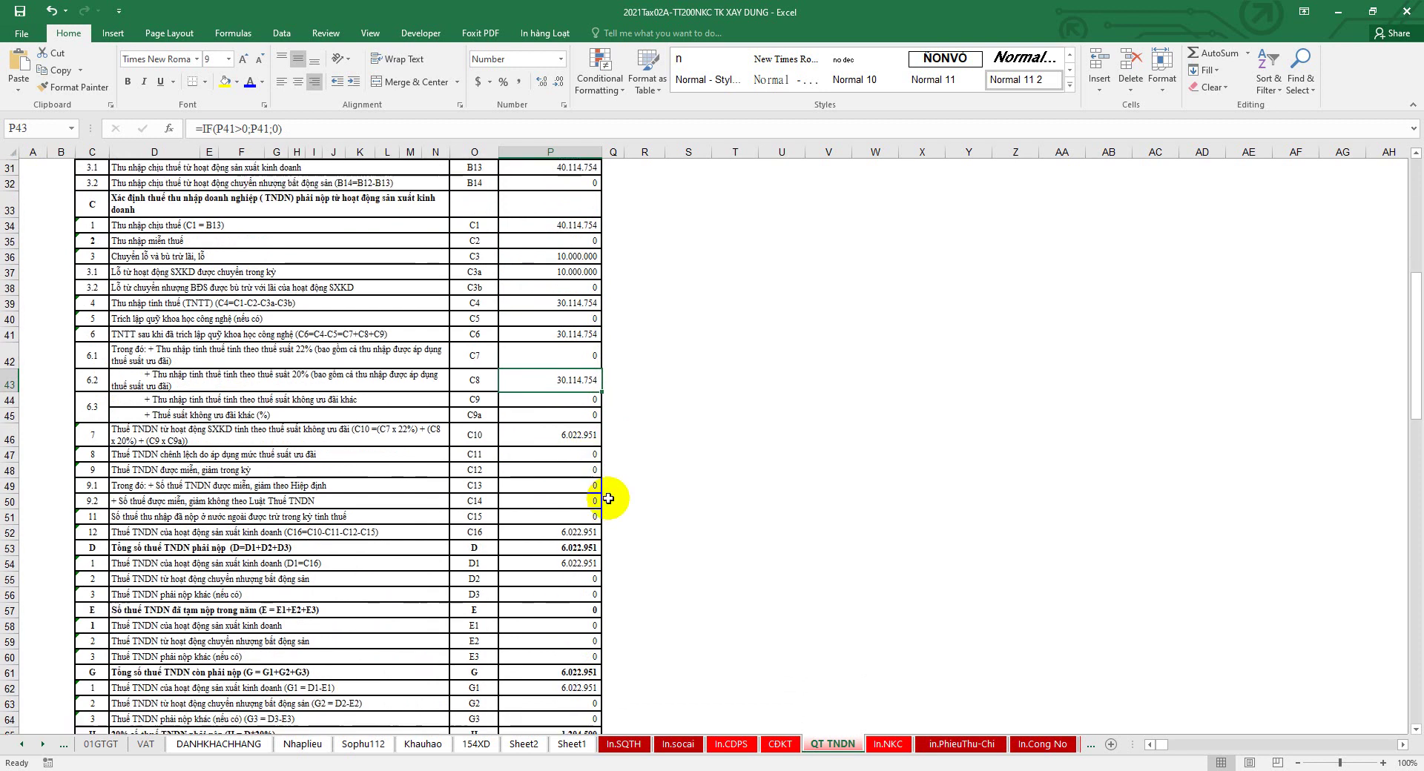
left_click(586, 434)
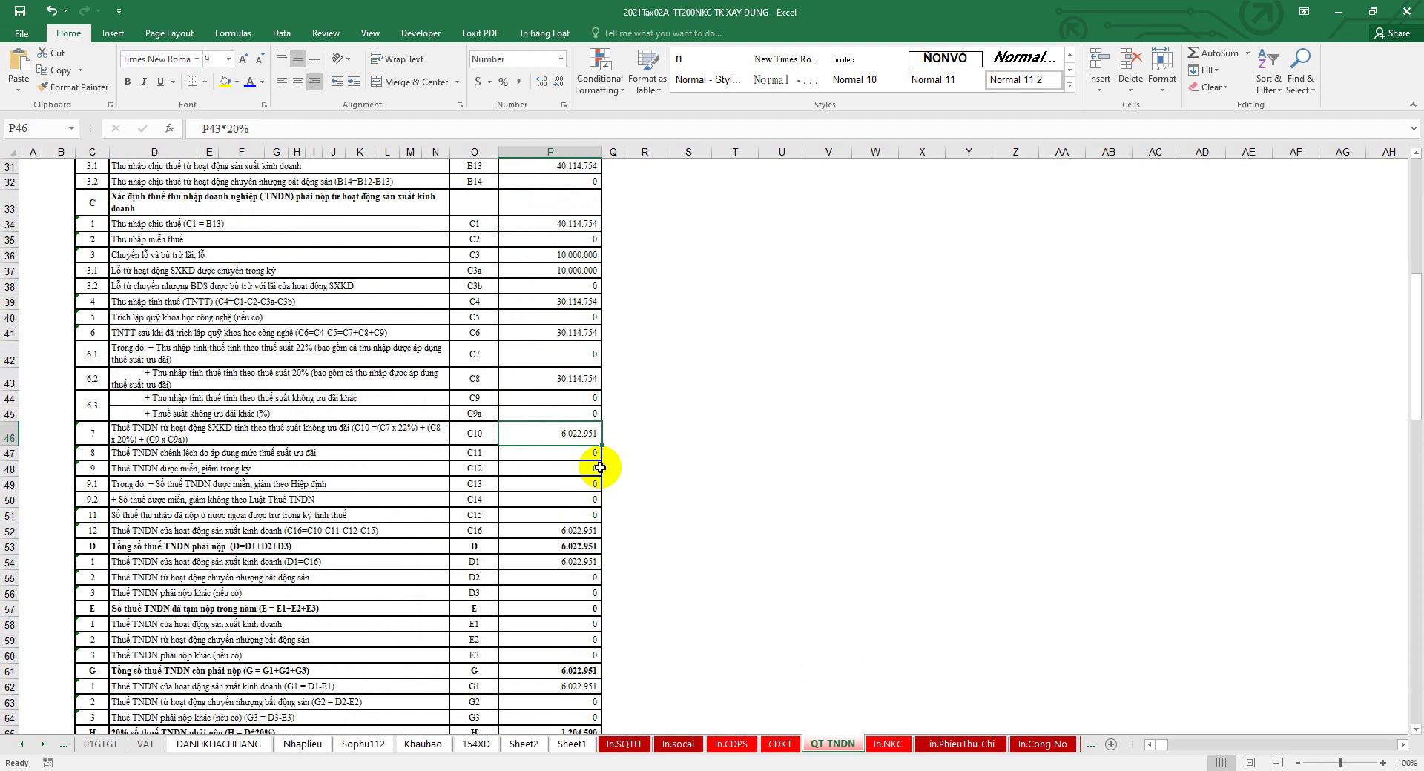
Step: Copy the income tax payable in P54 into N287 of Nhaplieu as a plain value, and check the profit/loss transfer in N312
scroll(631, 491, "down", 3)
left_click(567, 410)
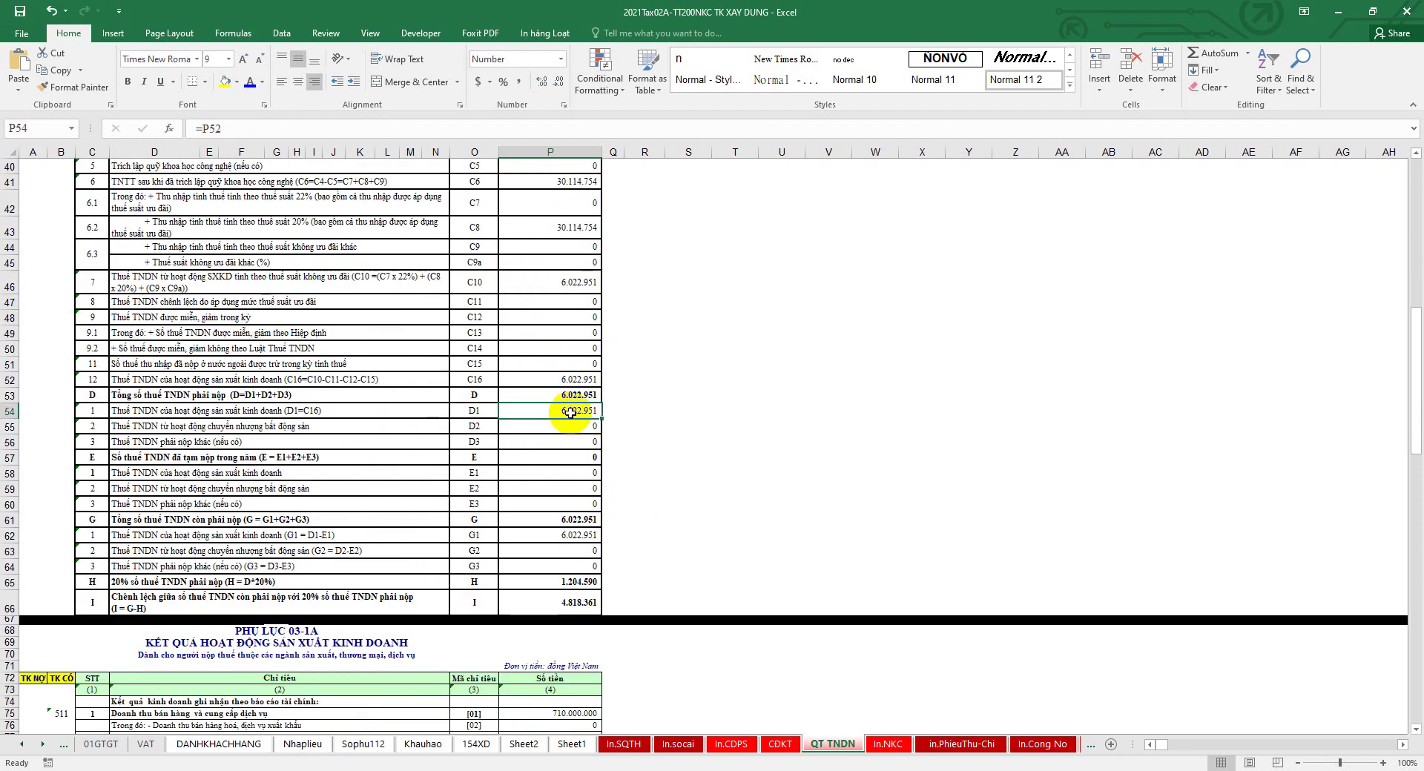
right_click(578, 410)
left_click(610, 436)
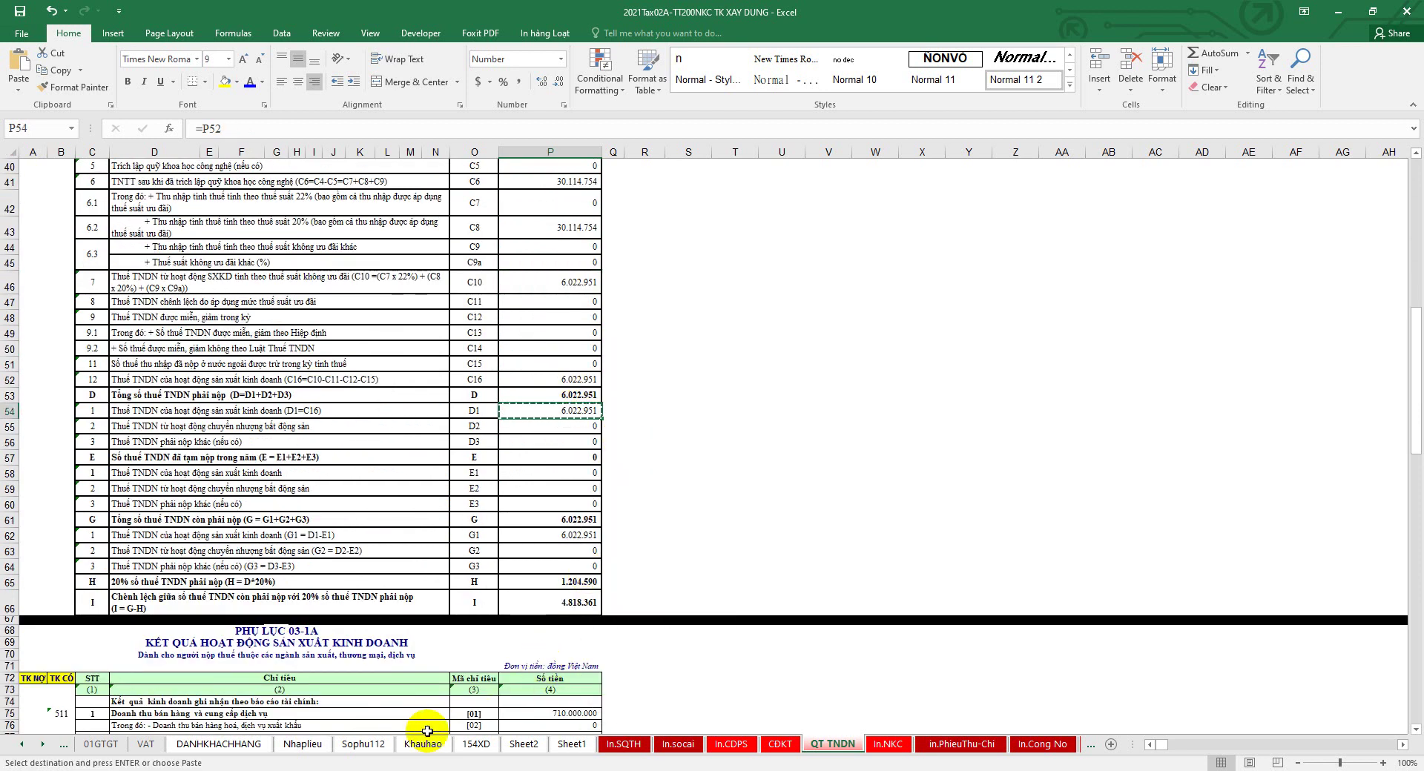
left_click(308, 745)
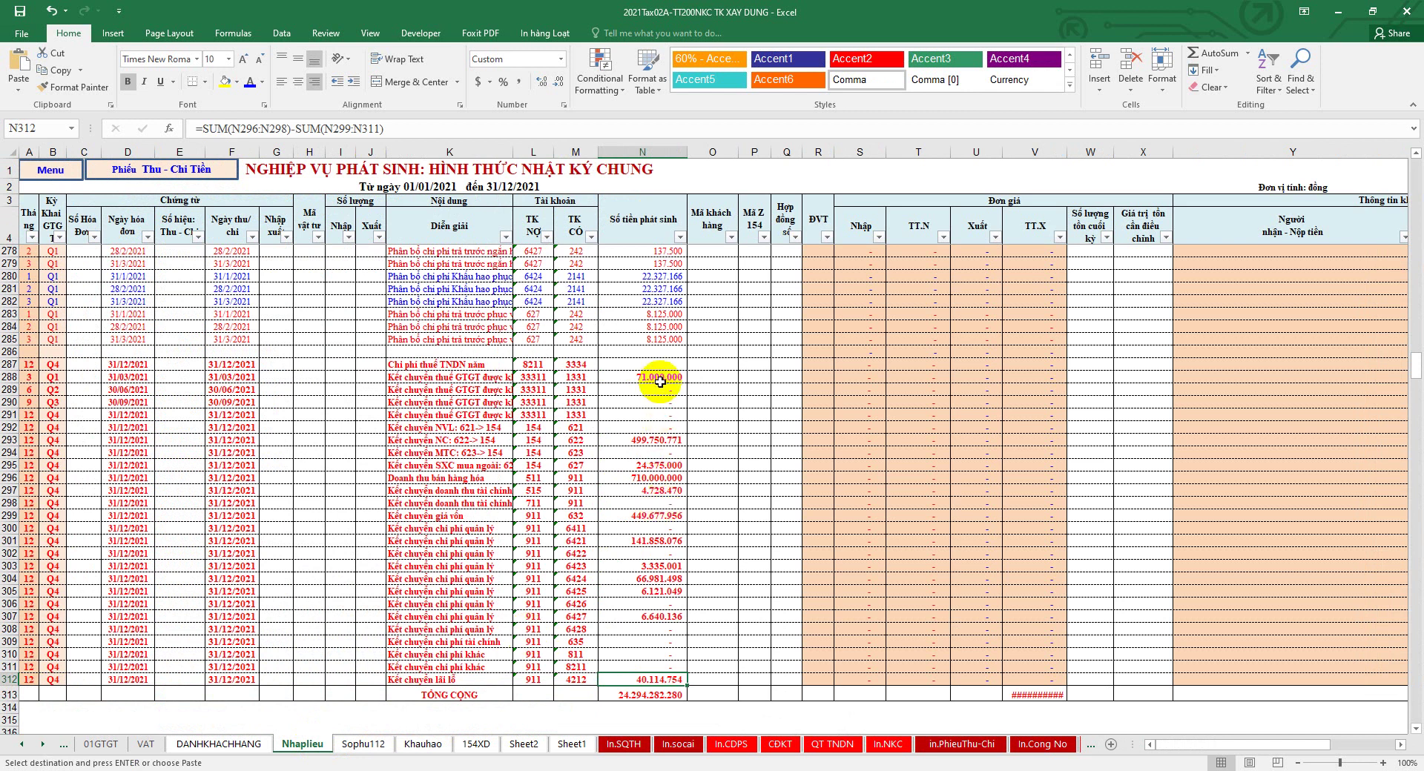
left_click(658, 363)
right_click(658, 363)
left_click(708, 431)
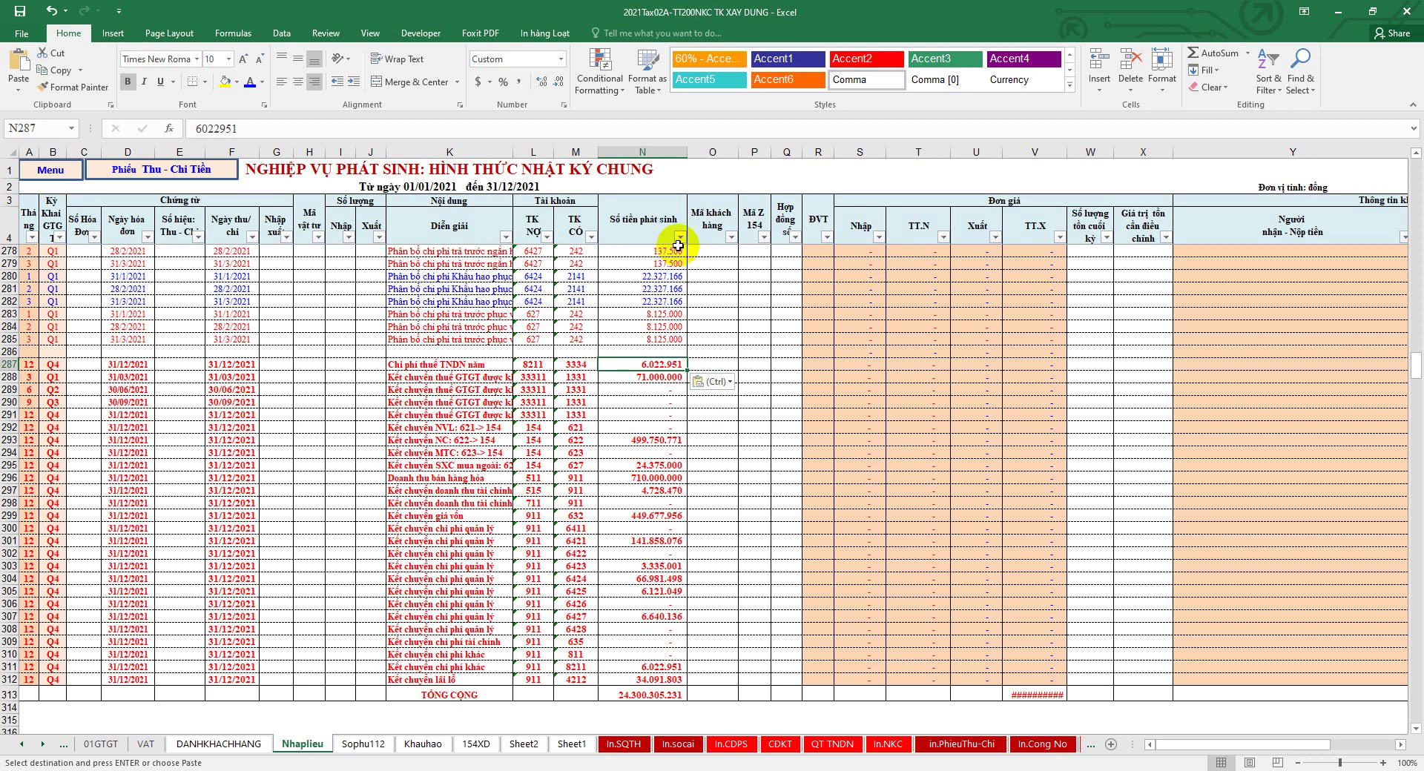
left_click(660, 676)
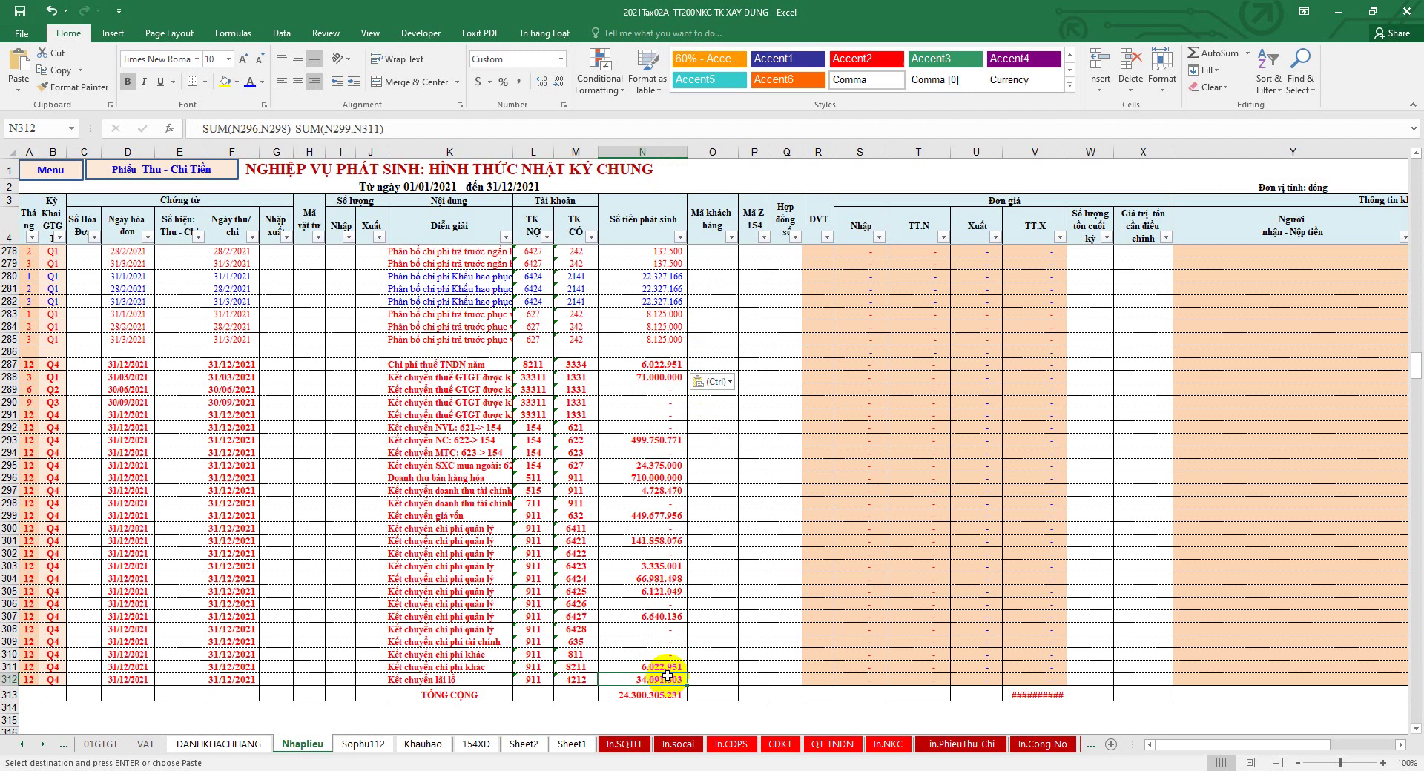
Step: Widen column V on Nhaplieu and correct the total formula in V313 to =SUBTOTAL(9;$V$5:$V$312)
left_click_drag(1062, 155, 1078, 149)
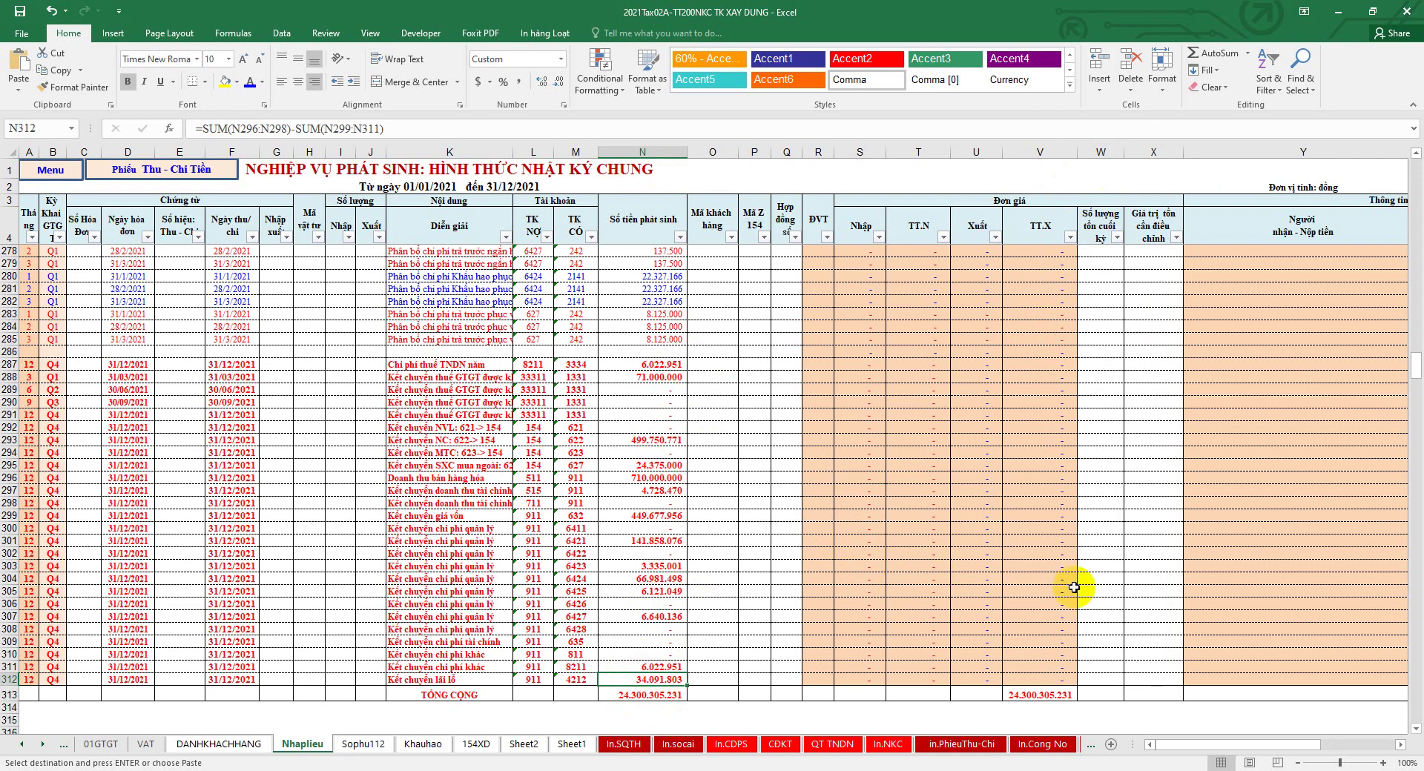
scroll(1127, 599, "up", 18)
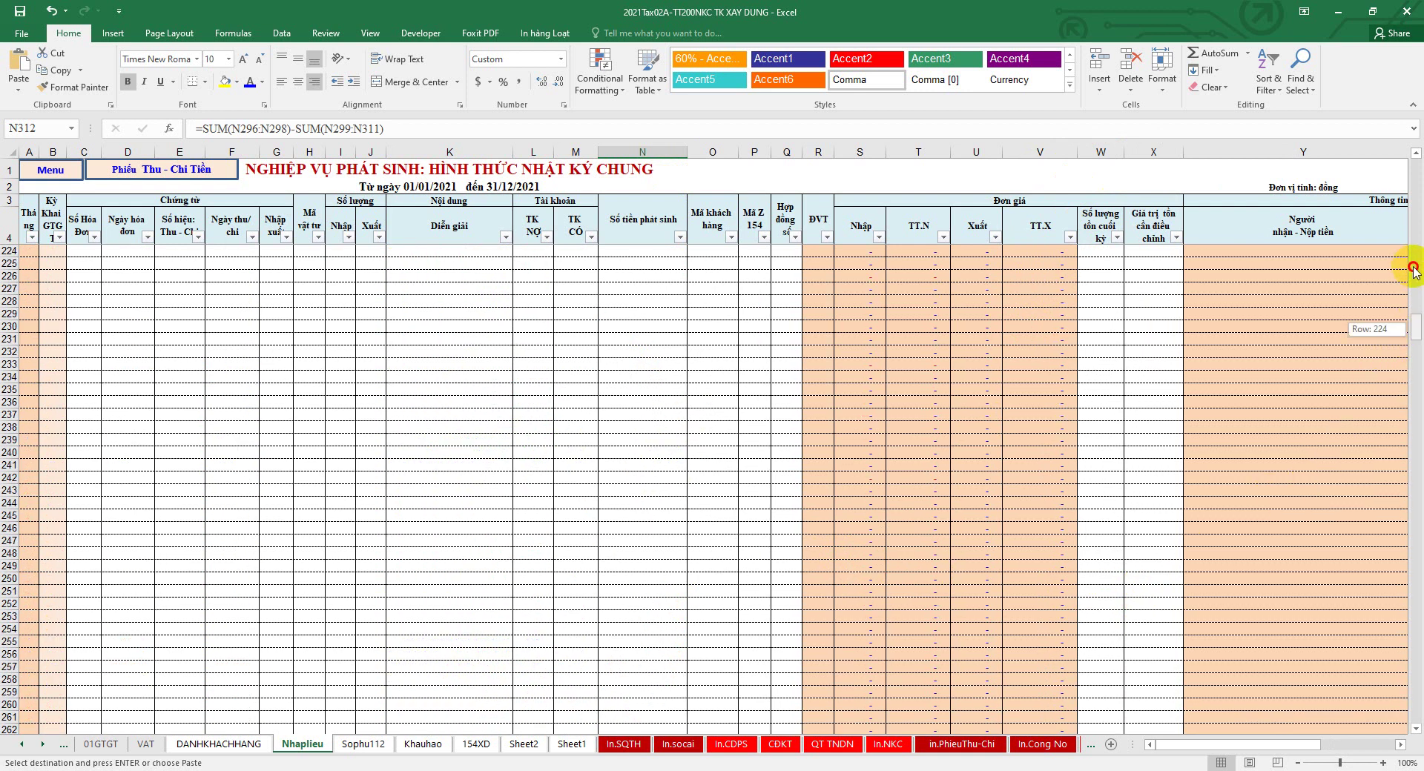
left_click_drag(1412, 271, 1417, 378)
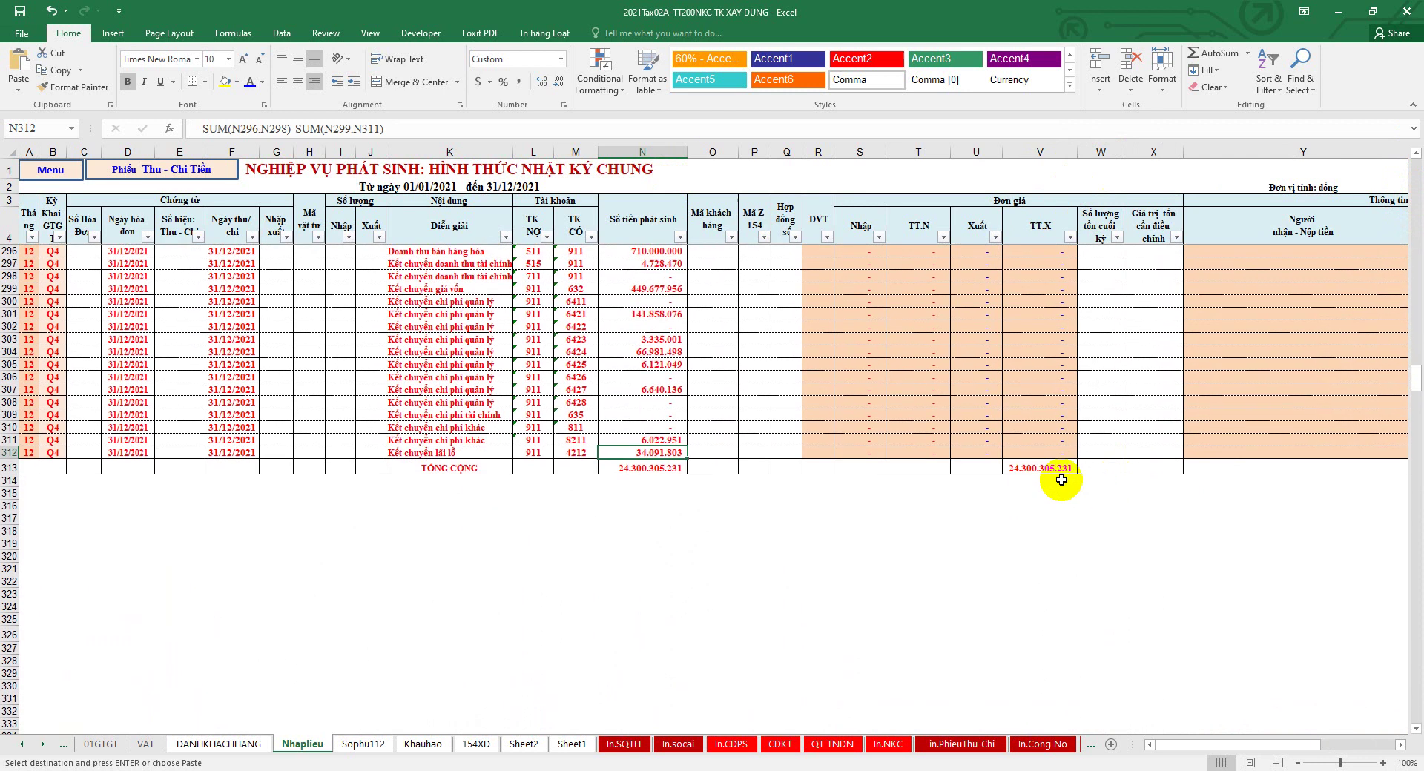
left_click(1059, 469)
left_click(377, 127)
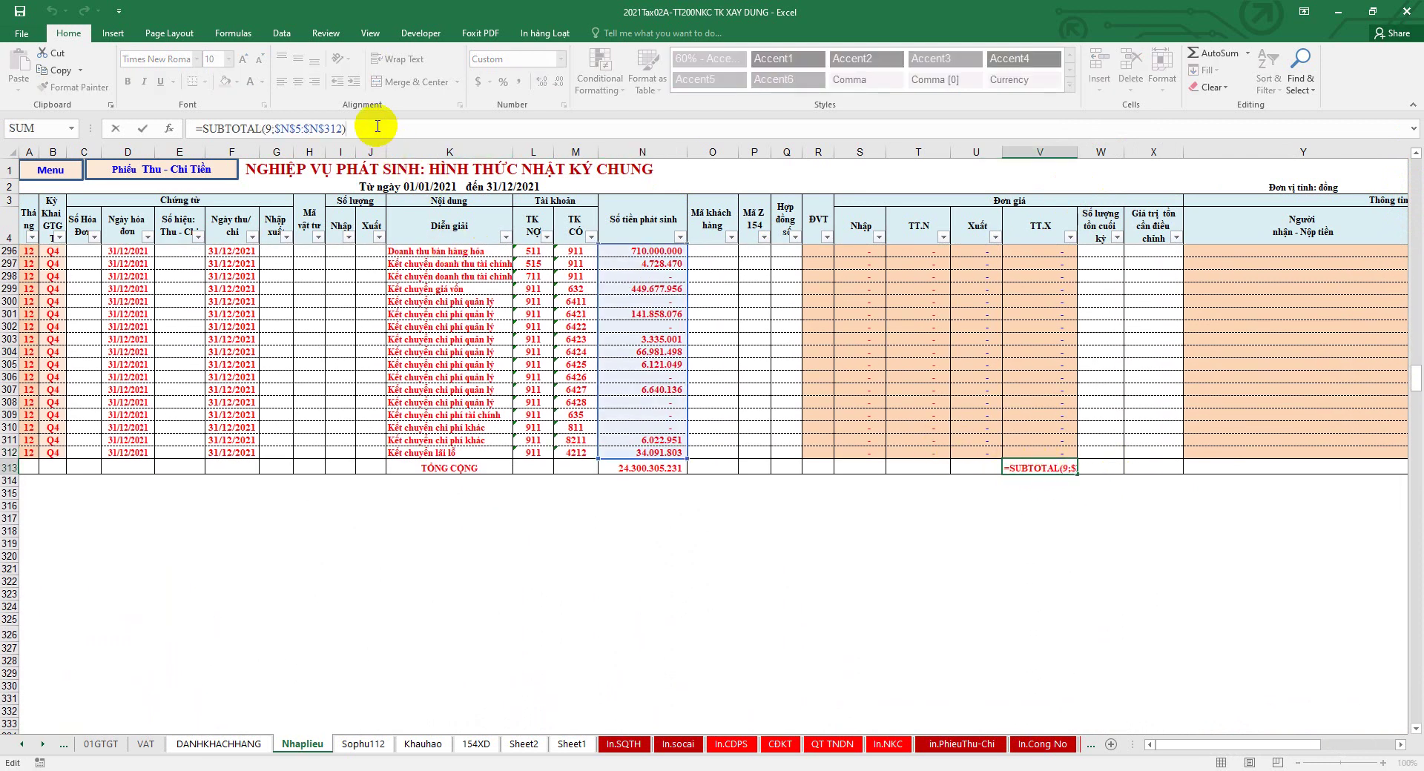
double_click(283, 128)
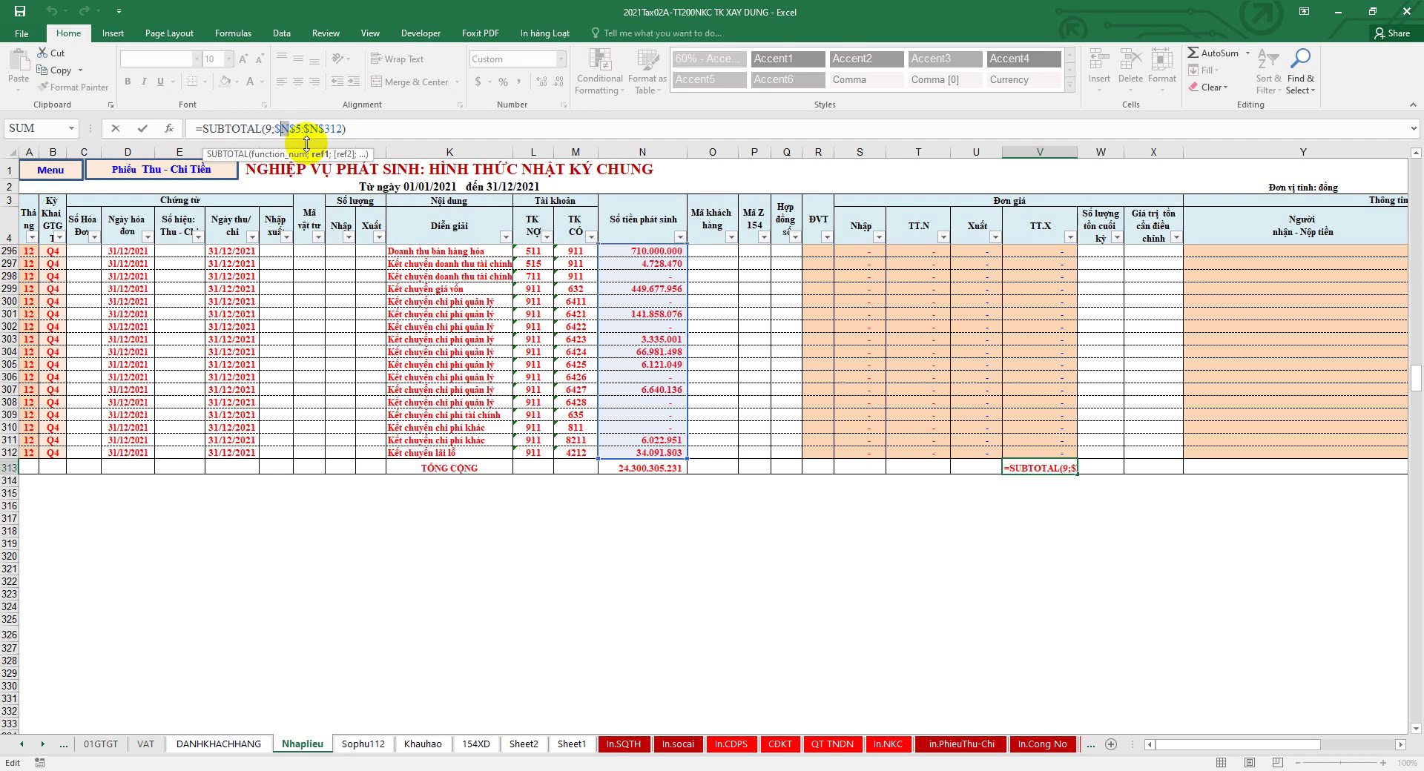
type("v")
double_click(312, 127)
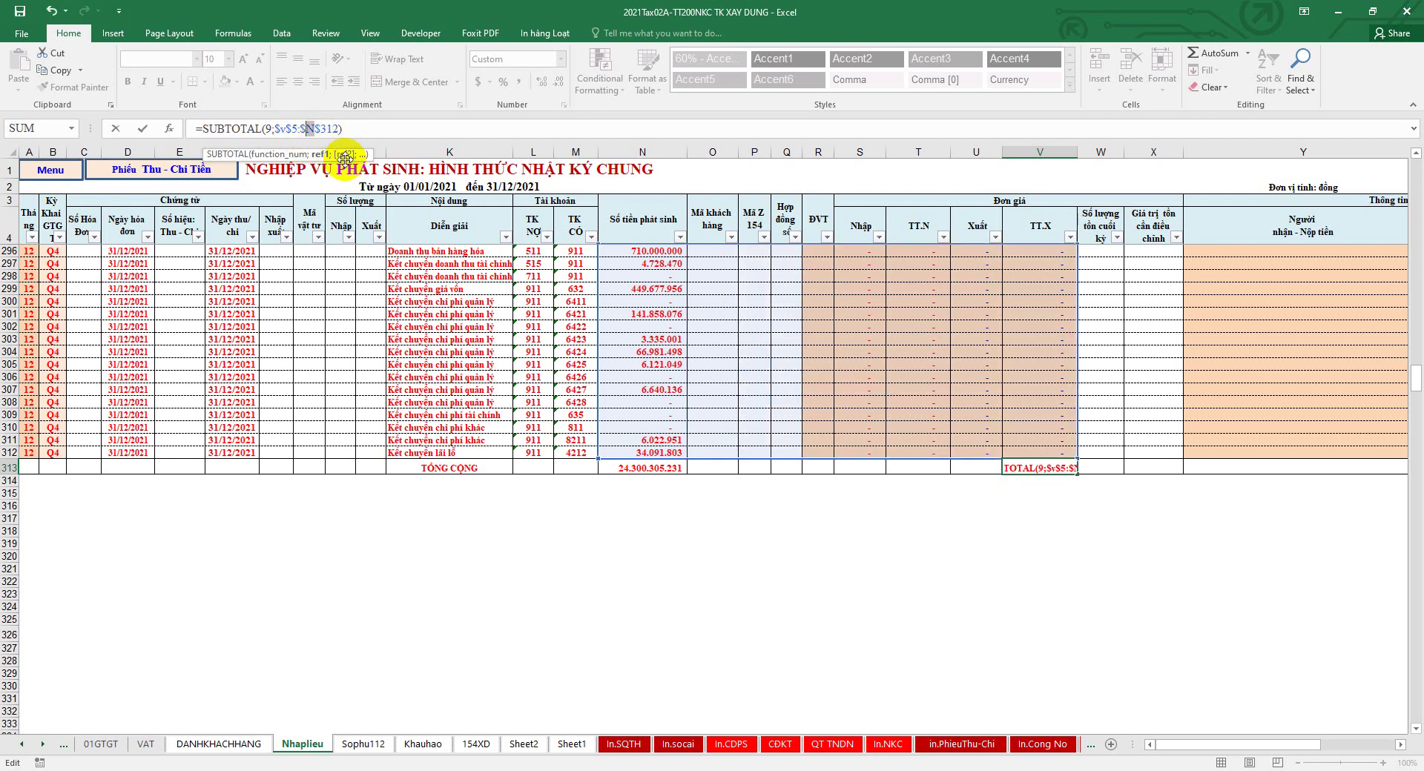
type("v")
key("Return")
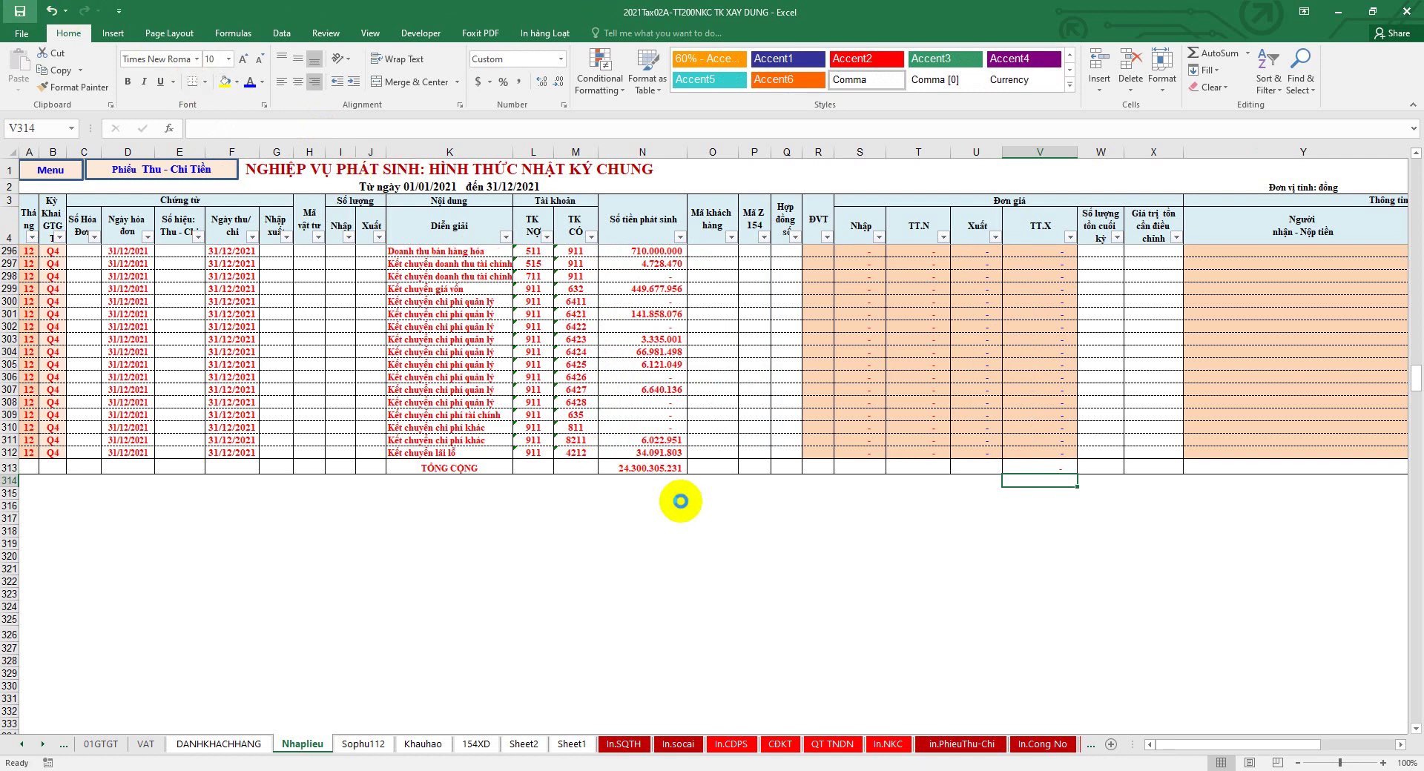
left_click(675, 505)
Step: Open the In.CDPS trial balance sheet and reapply its Print column filter with only "in" selected
left_click(732, 744)
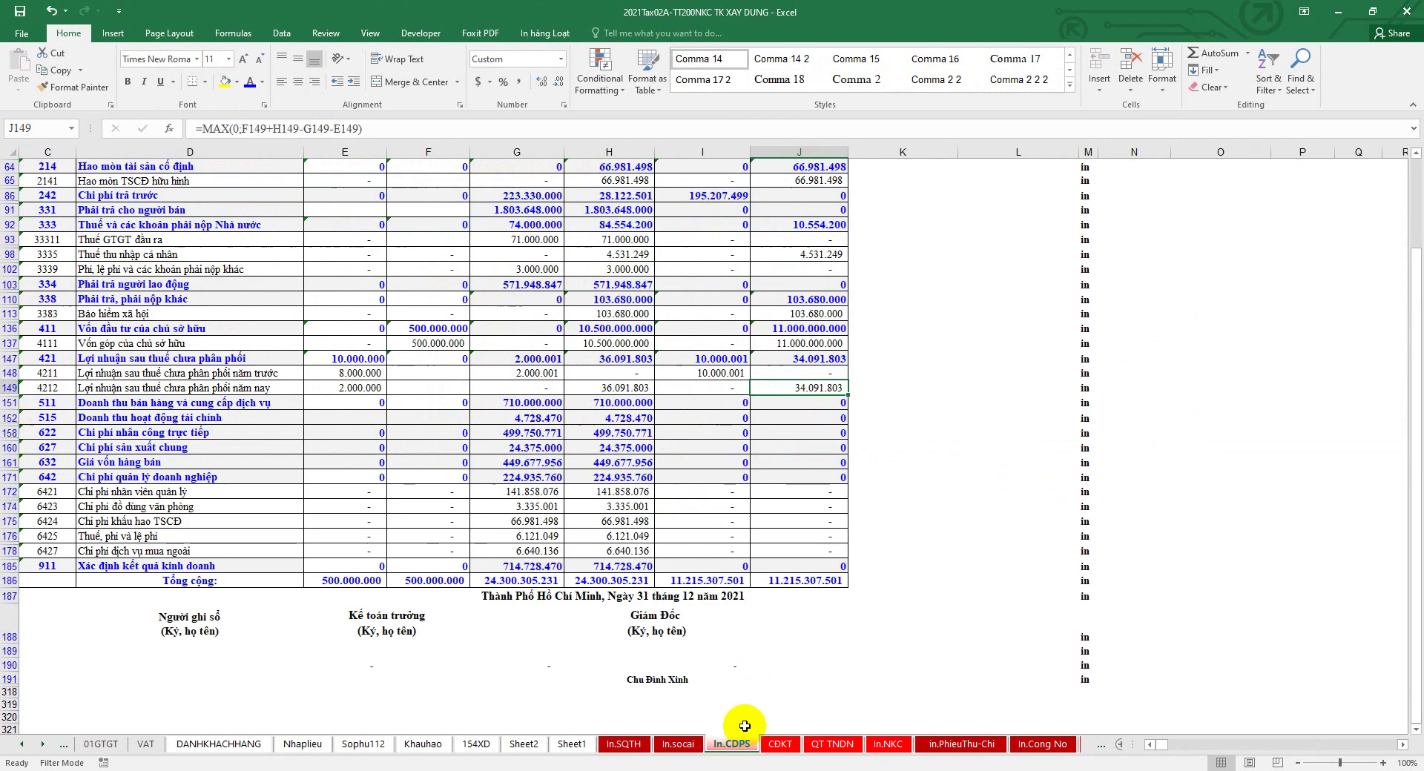
scroll(995, 519, "up", 10)
left_click(1090, 301)
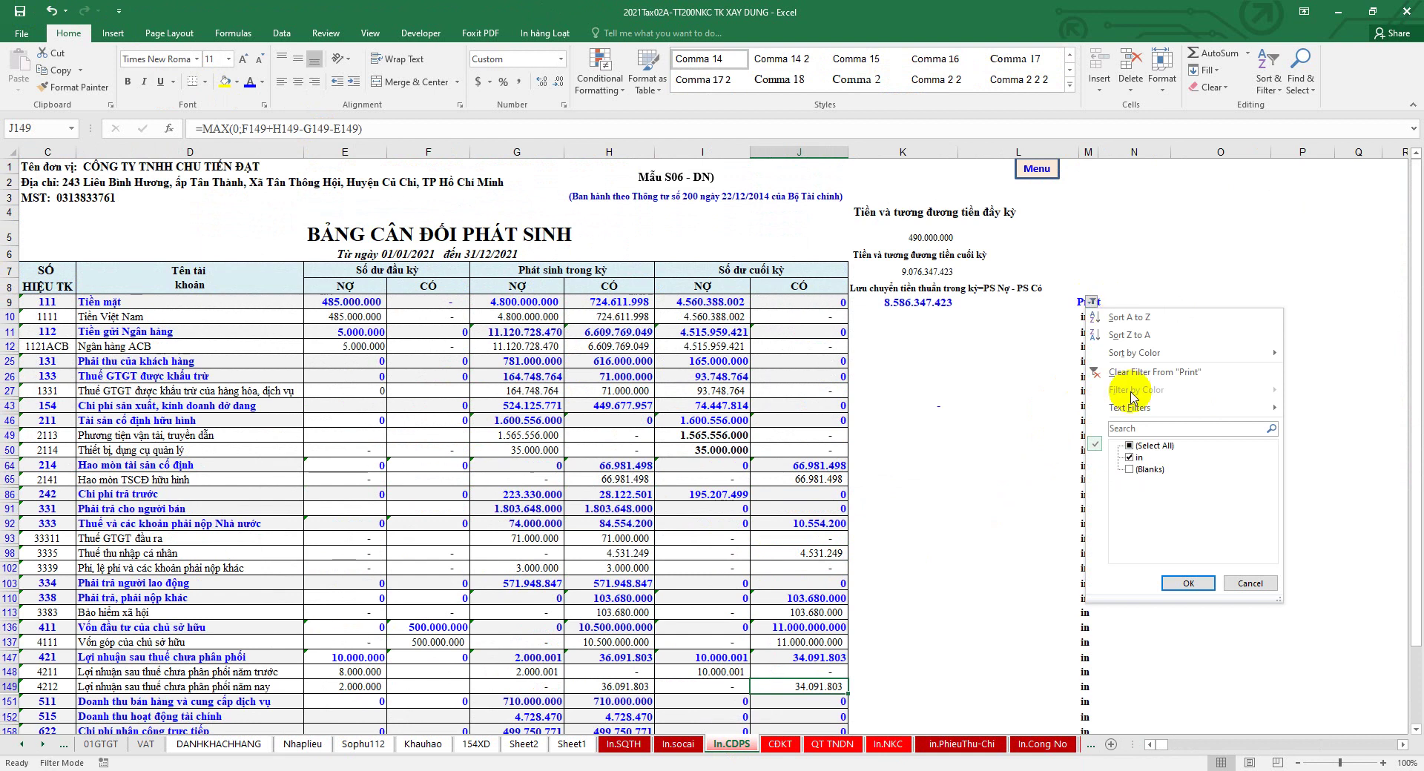
left_click(1187, 586)
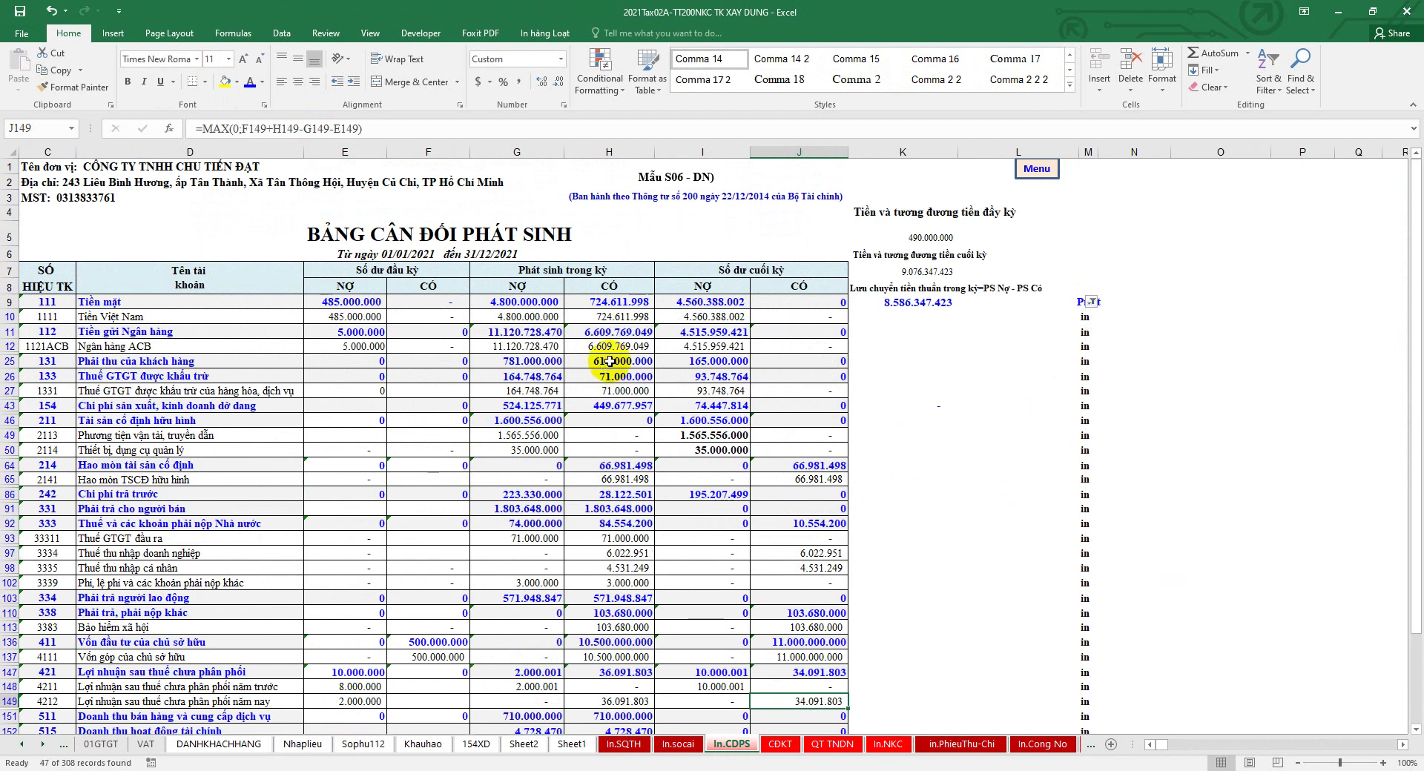
Step: Compare account 1121ACB in row 12 of In.CDPS with the bank statement PDF "0 Sao ke tai khoan ngan hang ACB" from the course folder
left_click(718, 346)
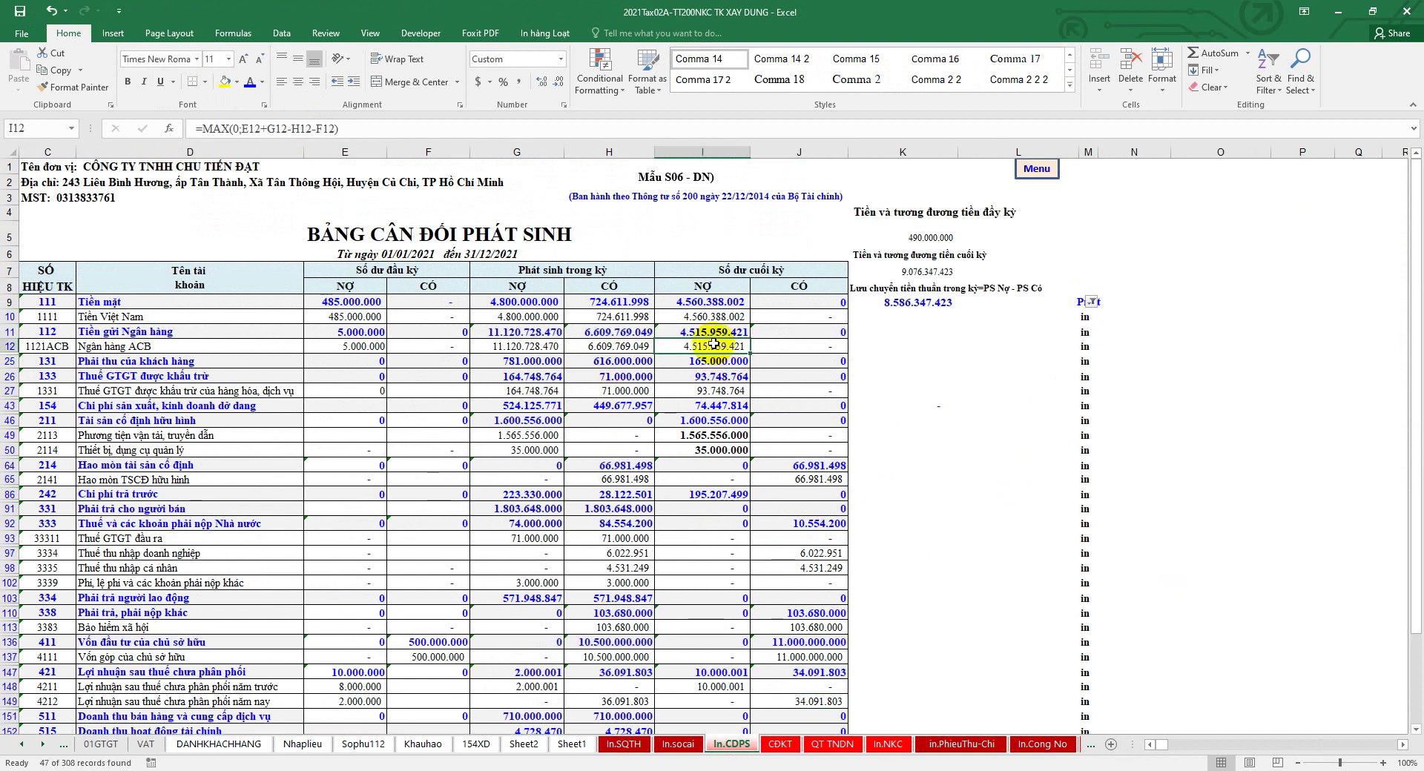
left_click(9, 346)
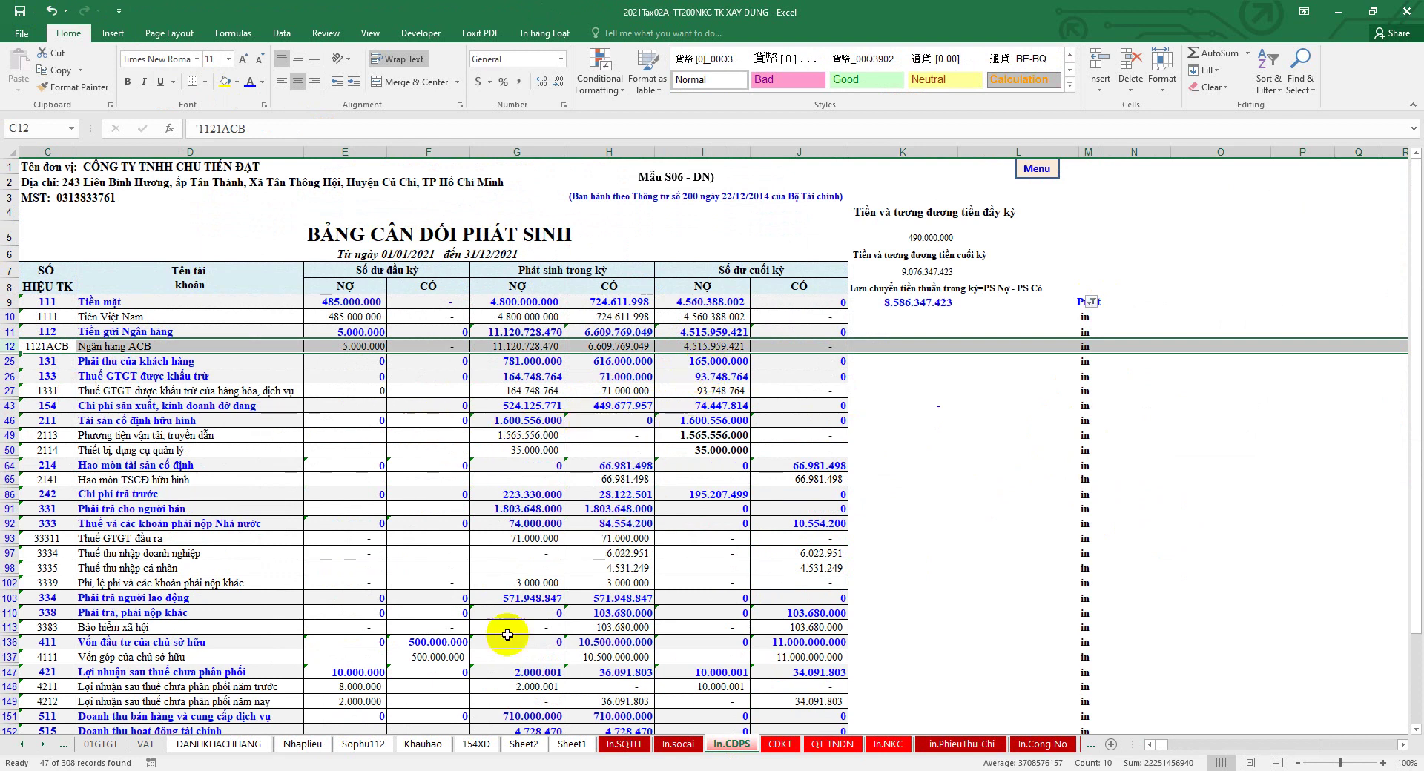
left_click(307, 770)
scroll(289, 393, "up", 10)
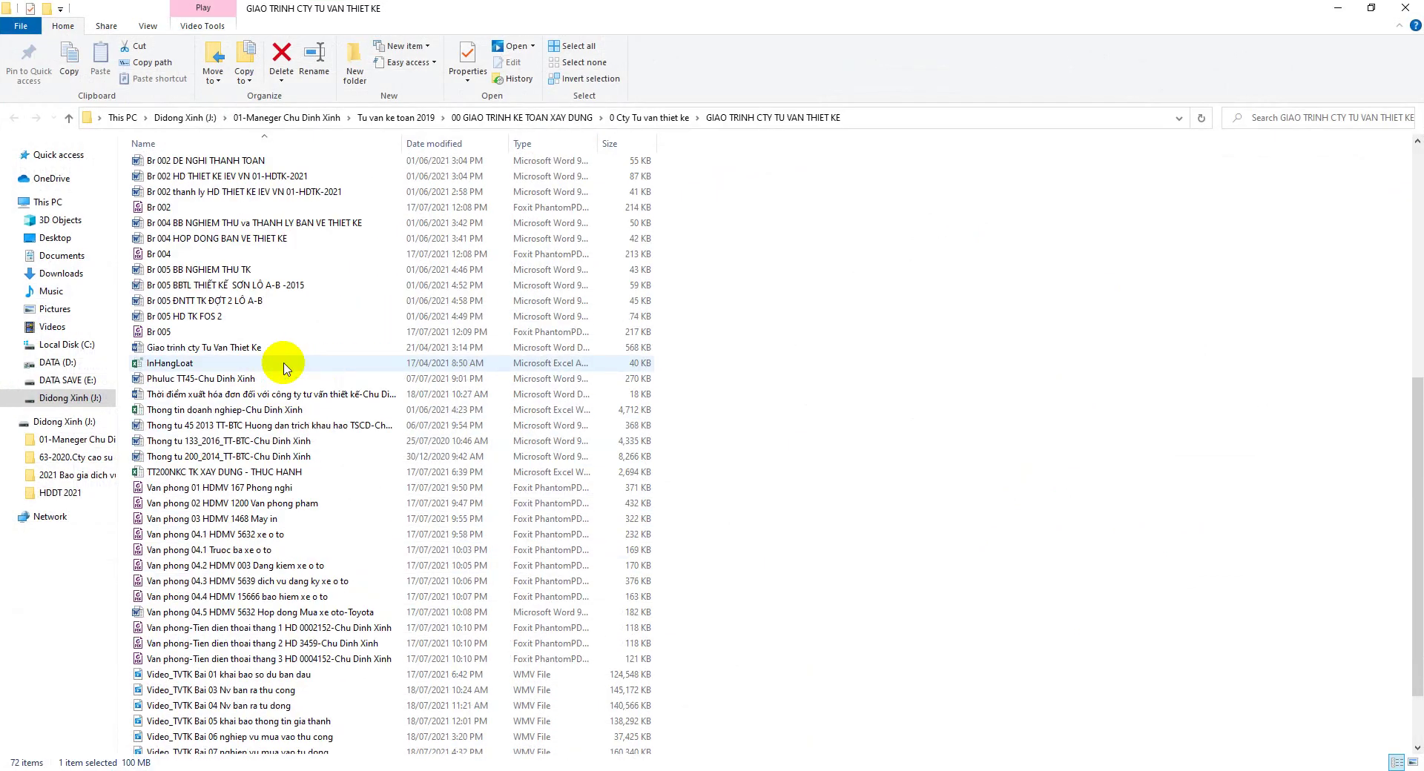
double_click(279, 215)
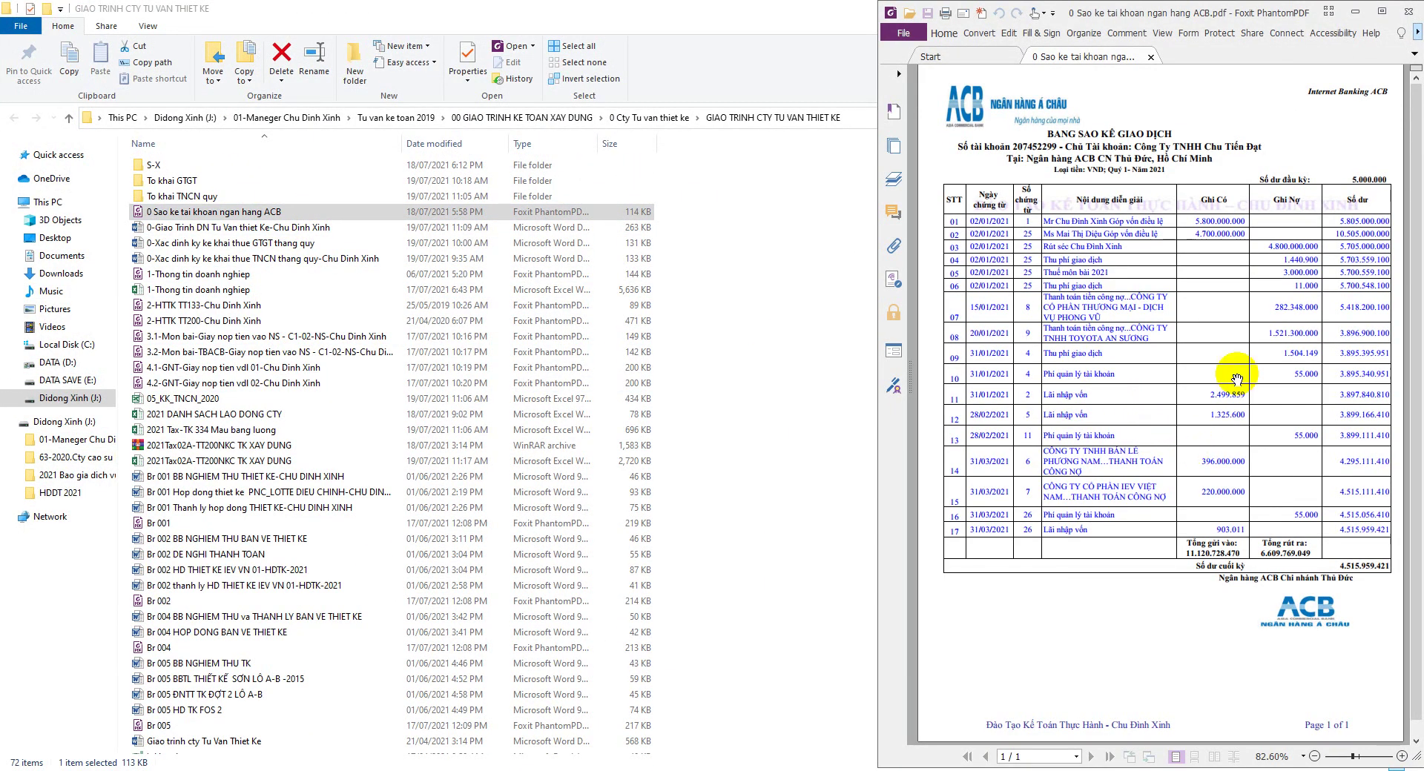
scroll(1239, 375, "up", 1)
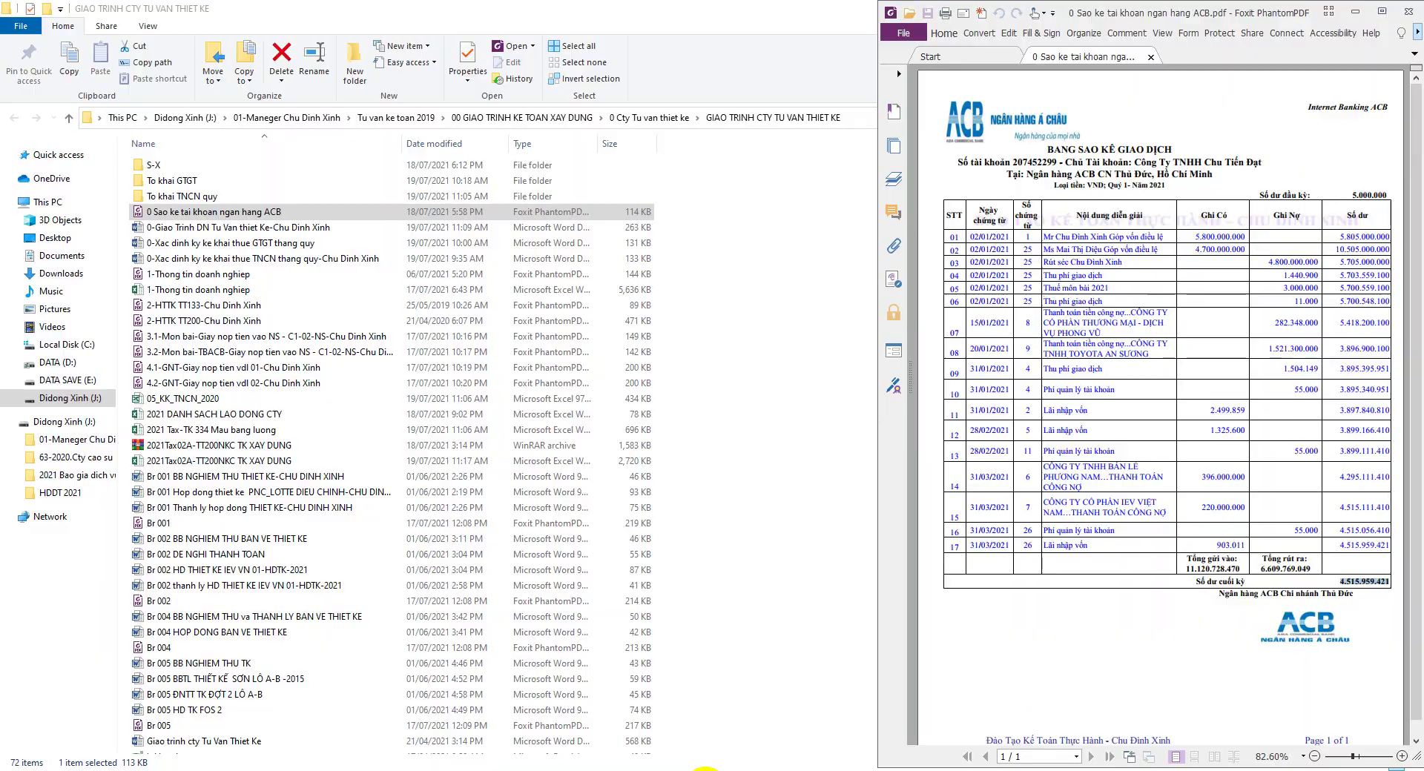
Step: Switch back to the Excel workbook and compare account 1331's closing balance on In.CDPS with indicator [43] in G27 of 01GTGT
left_click(509, 768)
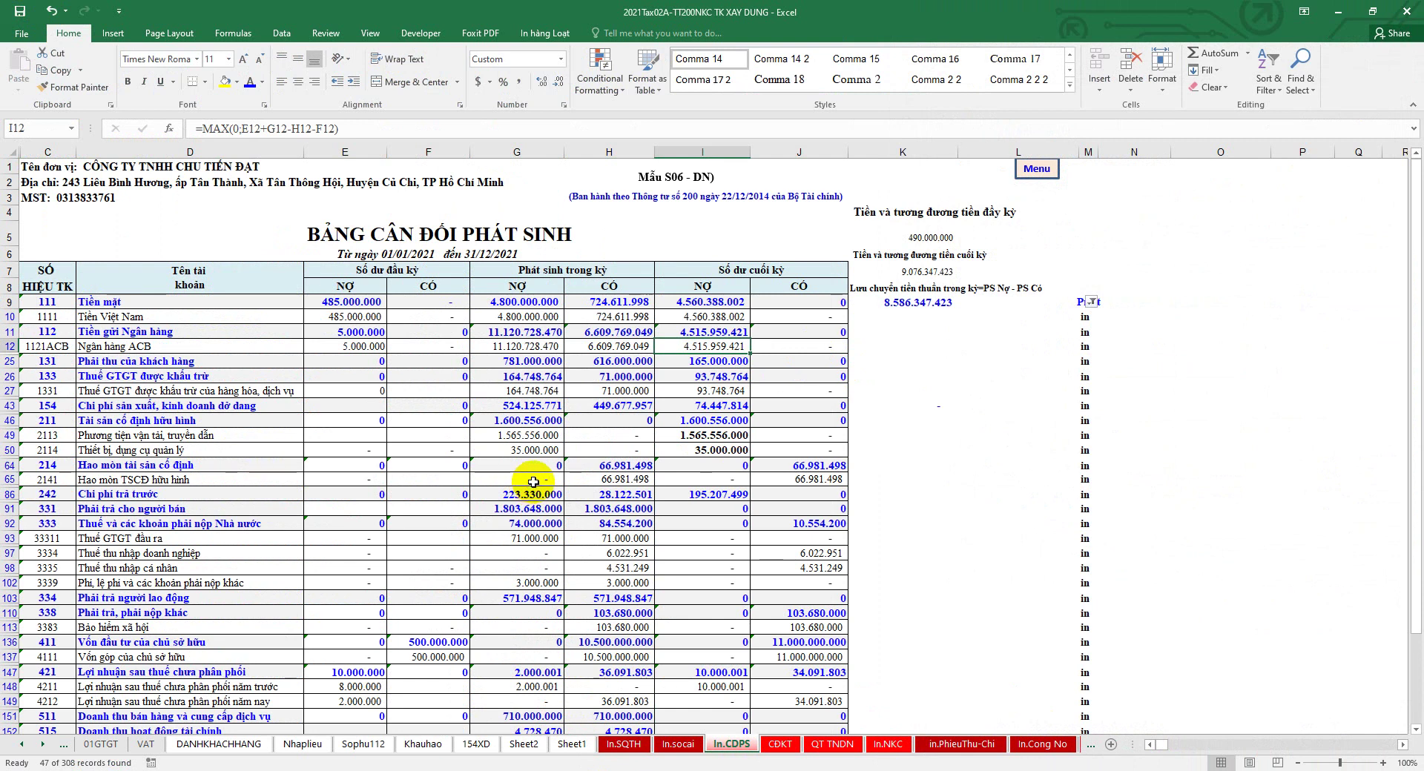
scroll(532, 482, "down", 2)
left_click(10, 287)
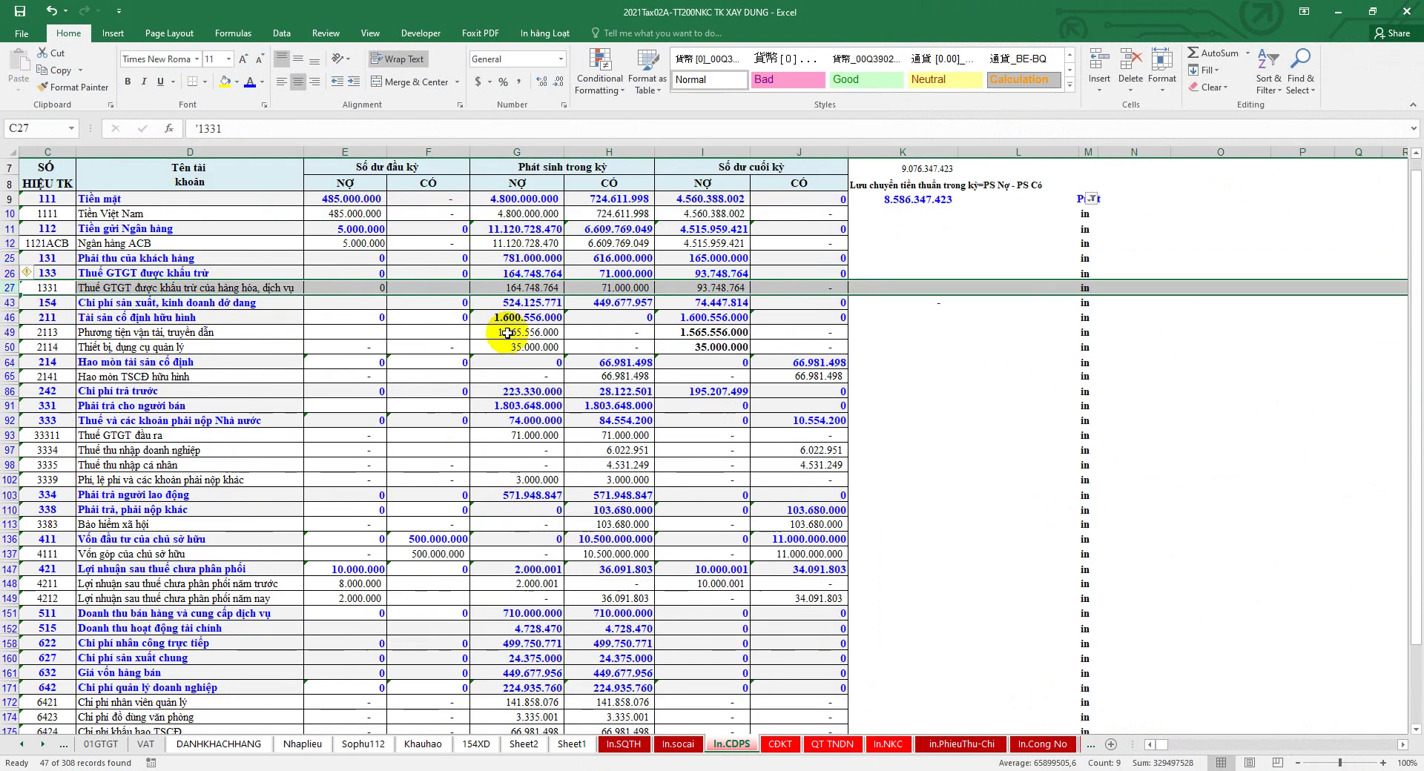
left_click(701, 288)
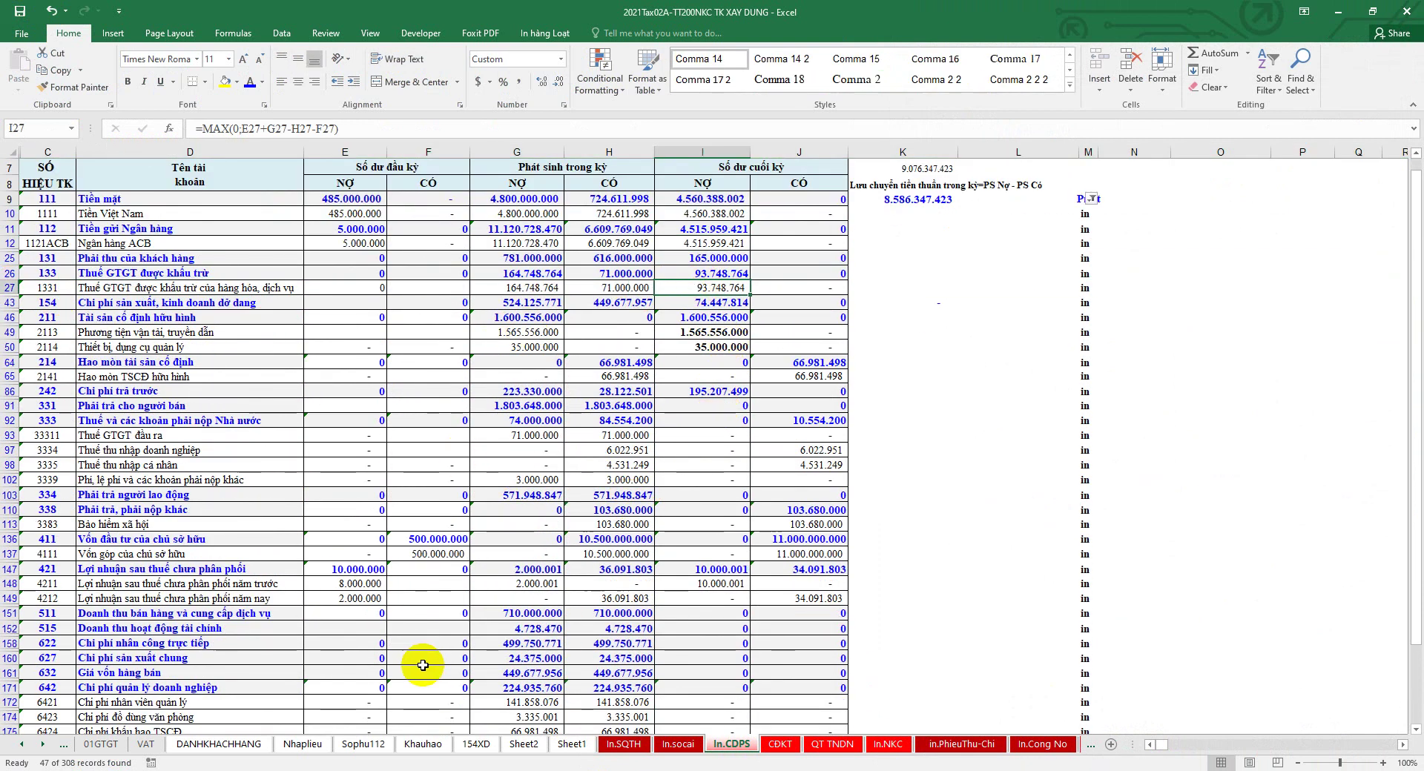
left_click(100, 744)
left_click(416, 682)
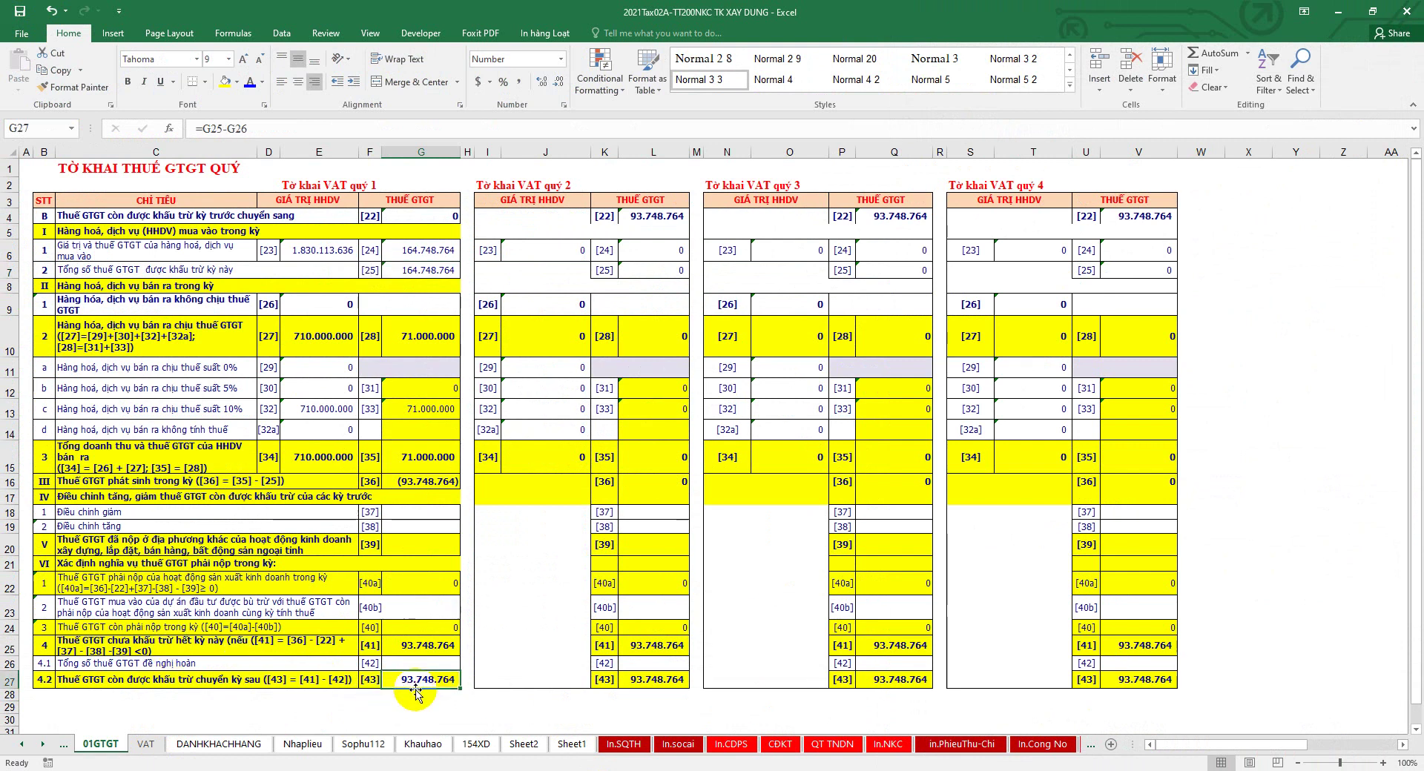
left_click(730, 744)
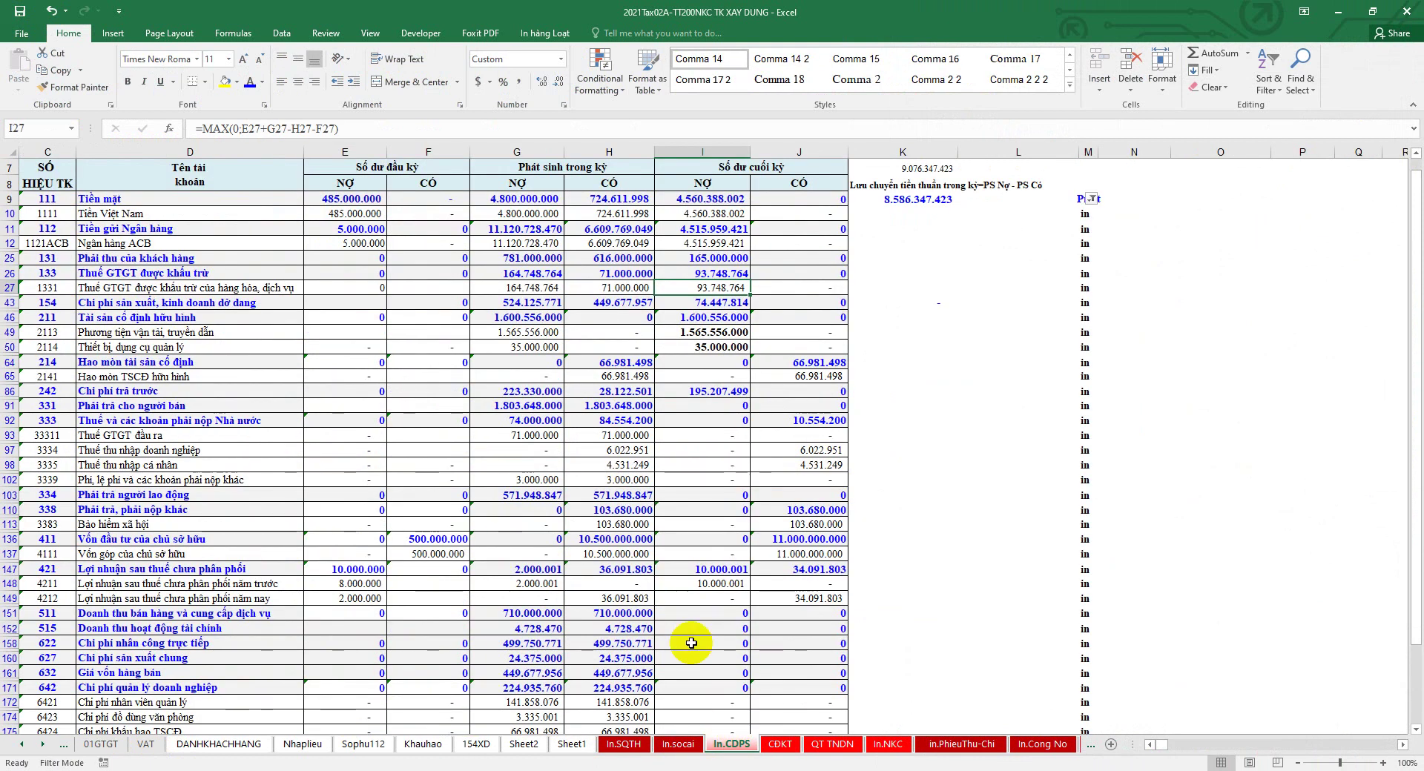
Step: Compare account 154's closing balance and debit turnover on In.CDPS with the totals in BH19 and BE19 of 154XD
left_click(9, 302)
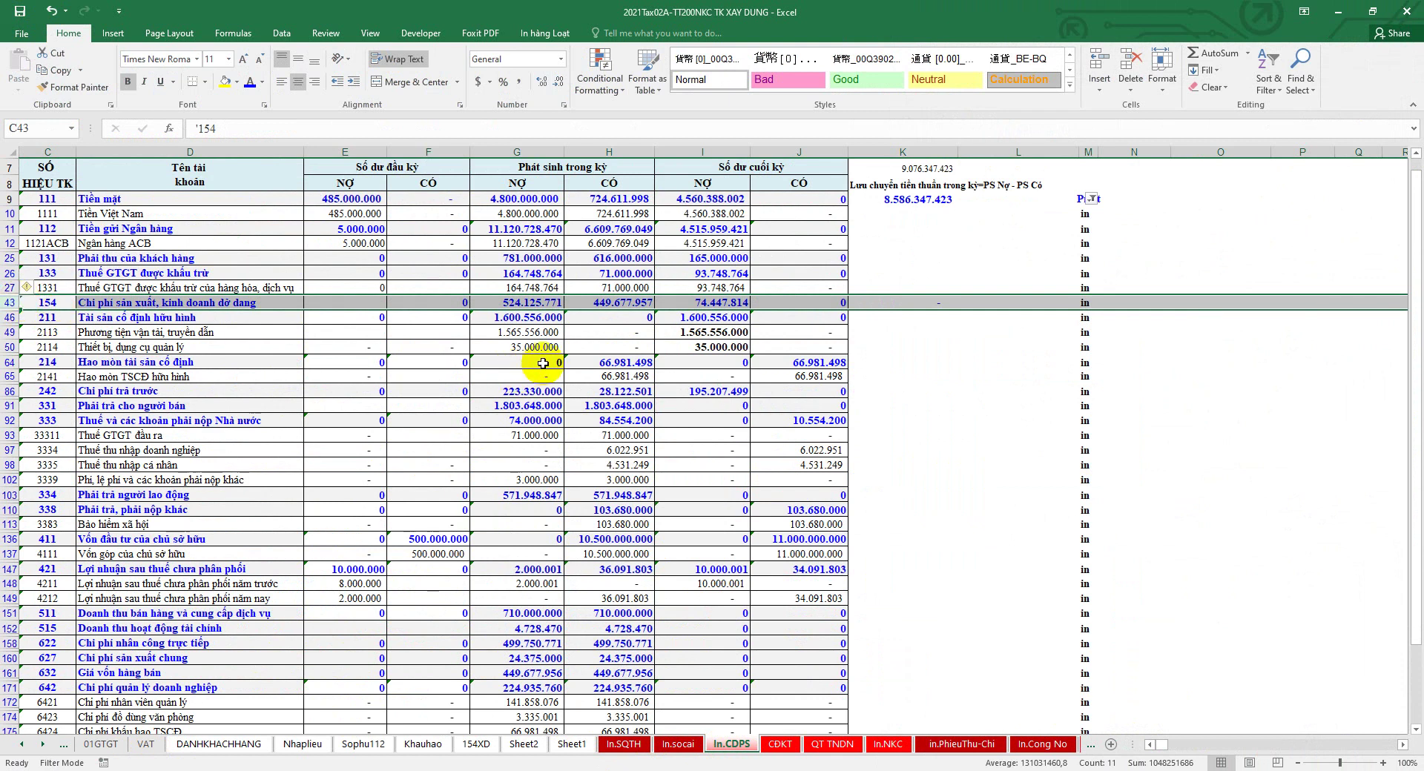
left_click_drag(10, 318, 10, 376)
left_click(10, 302)
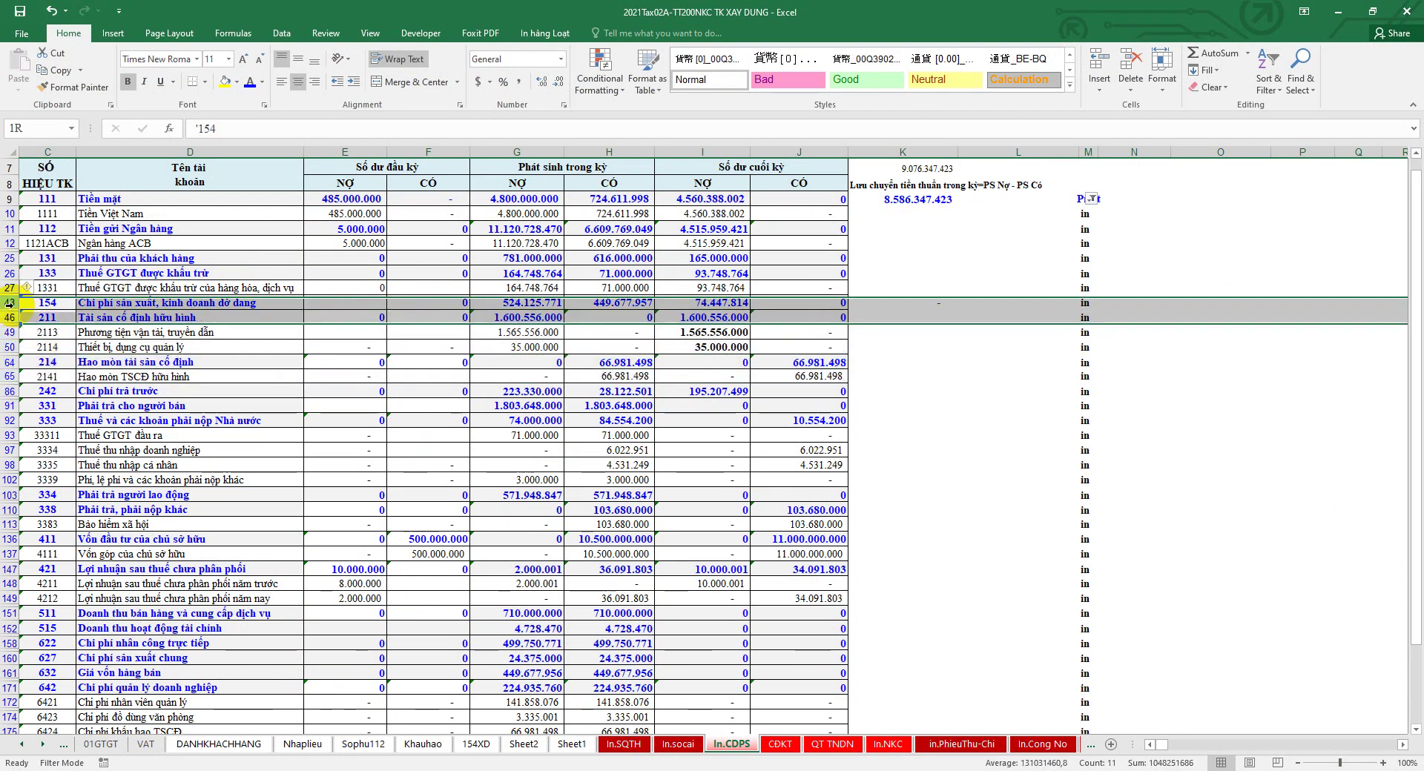
left_click(710, 303)
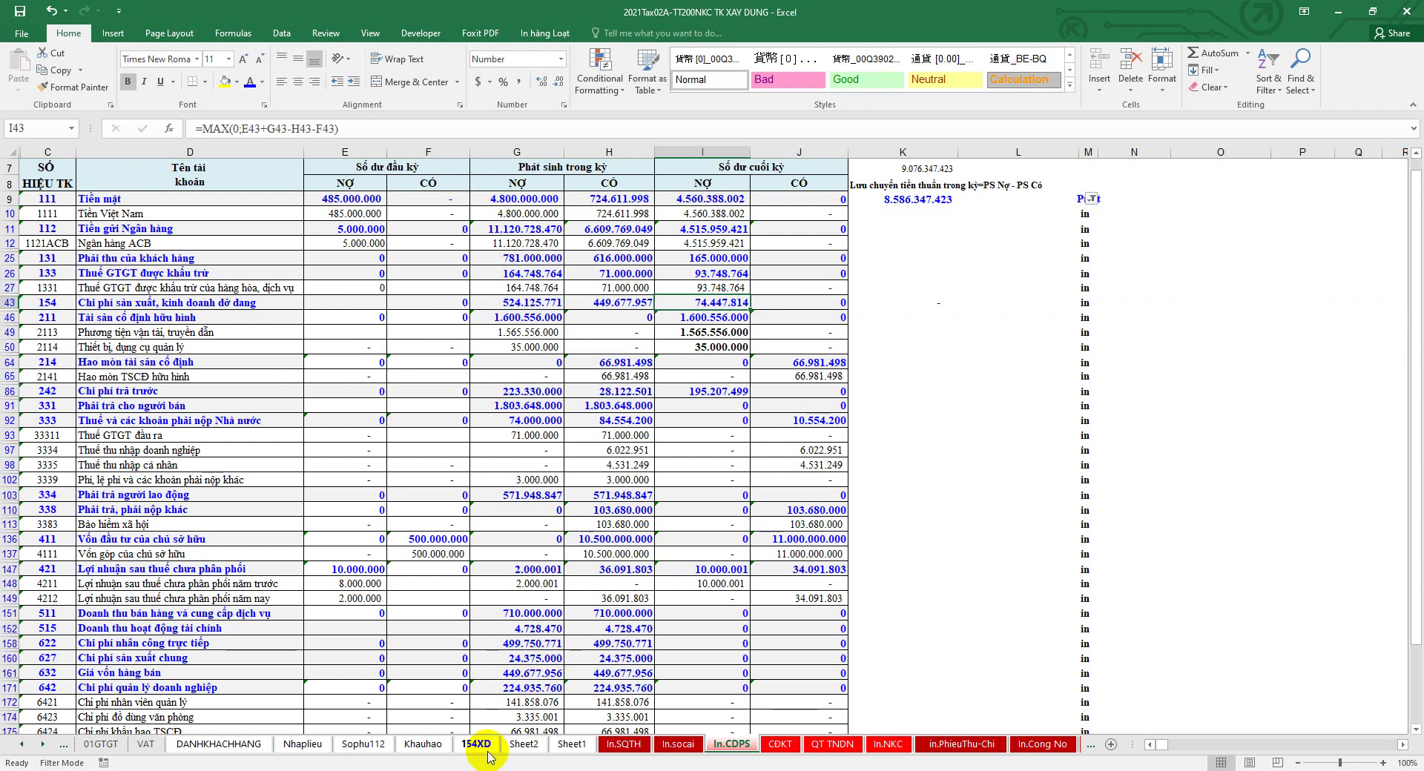
left_click(476, 743)
left_click_drag(1228, 748, 1344, 737)
left_click(1124, 645)
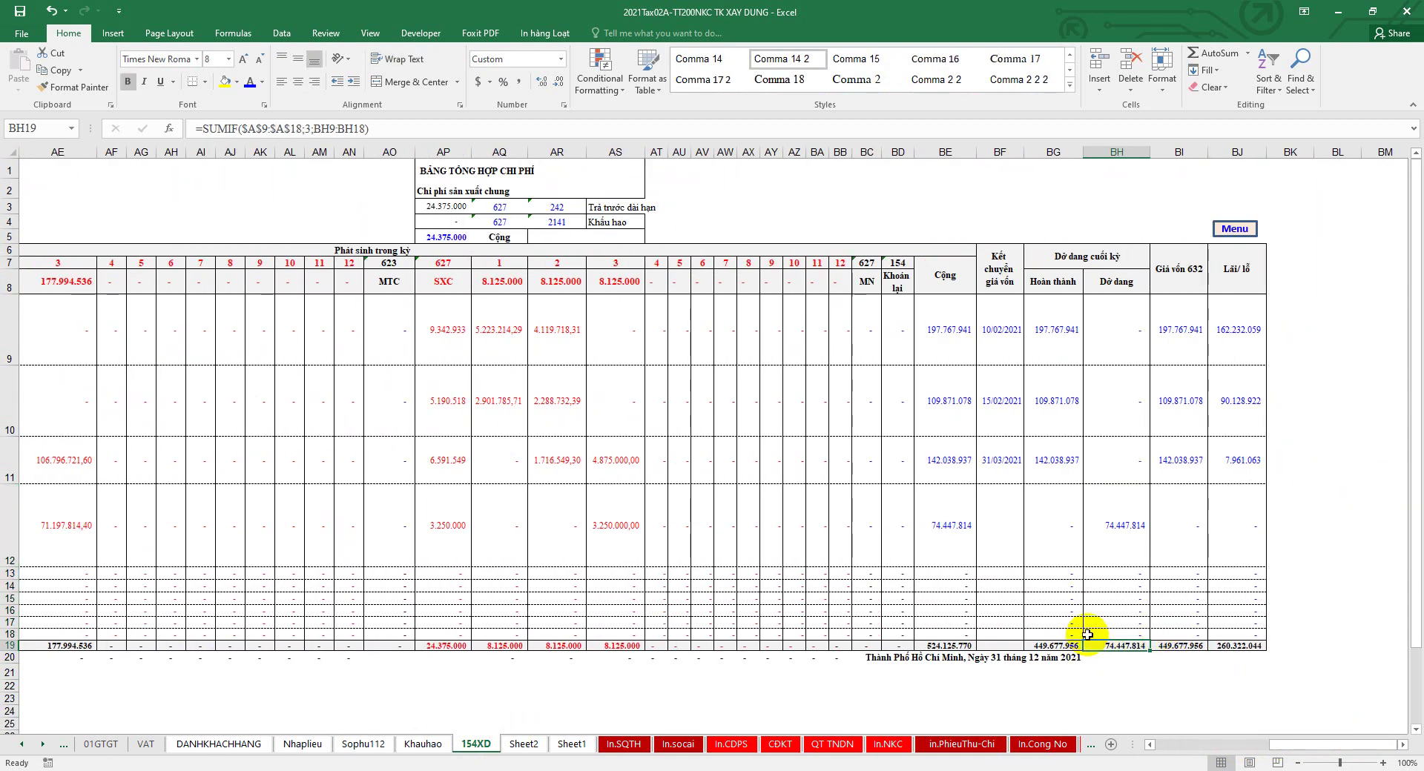
left_click(1169, 636)
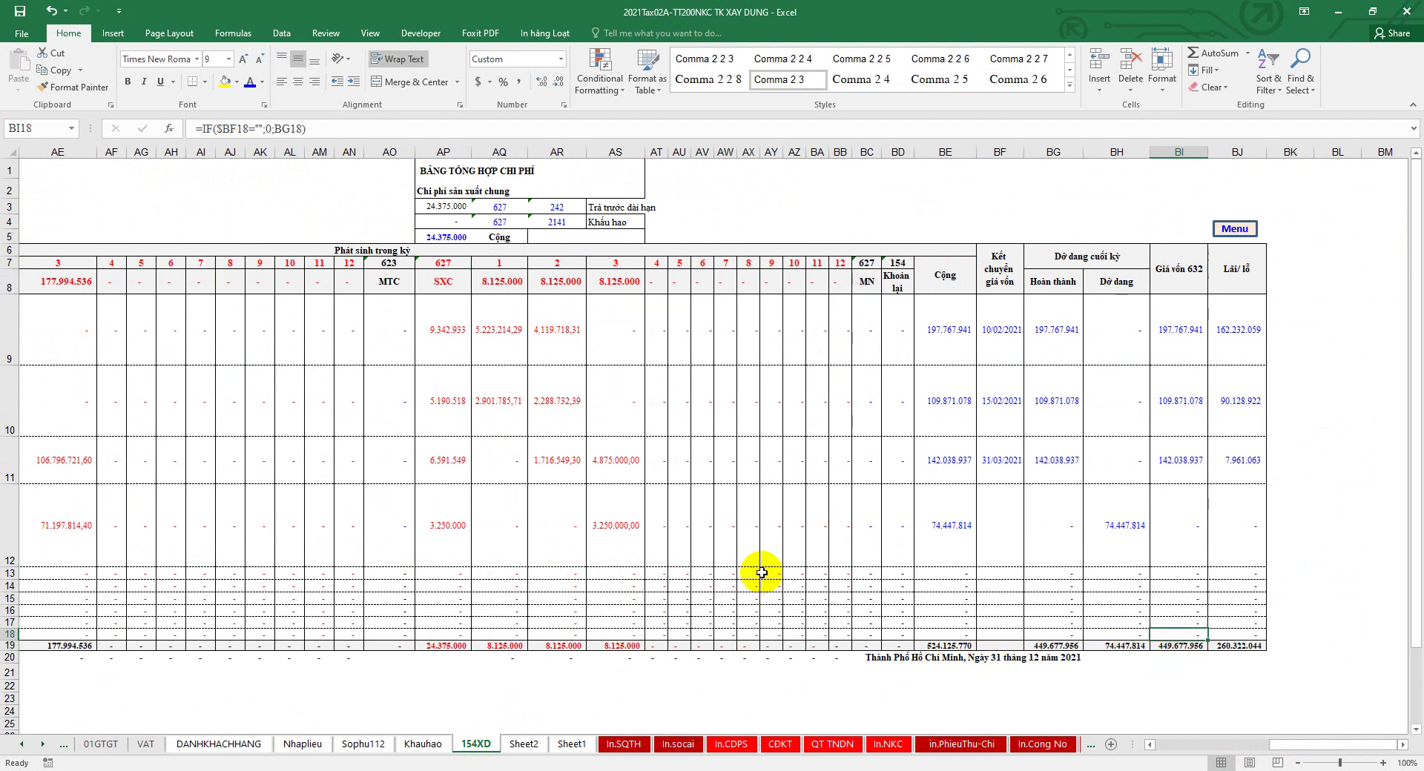
left_click(921, 647)
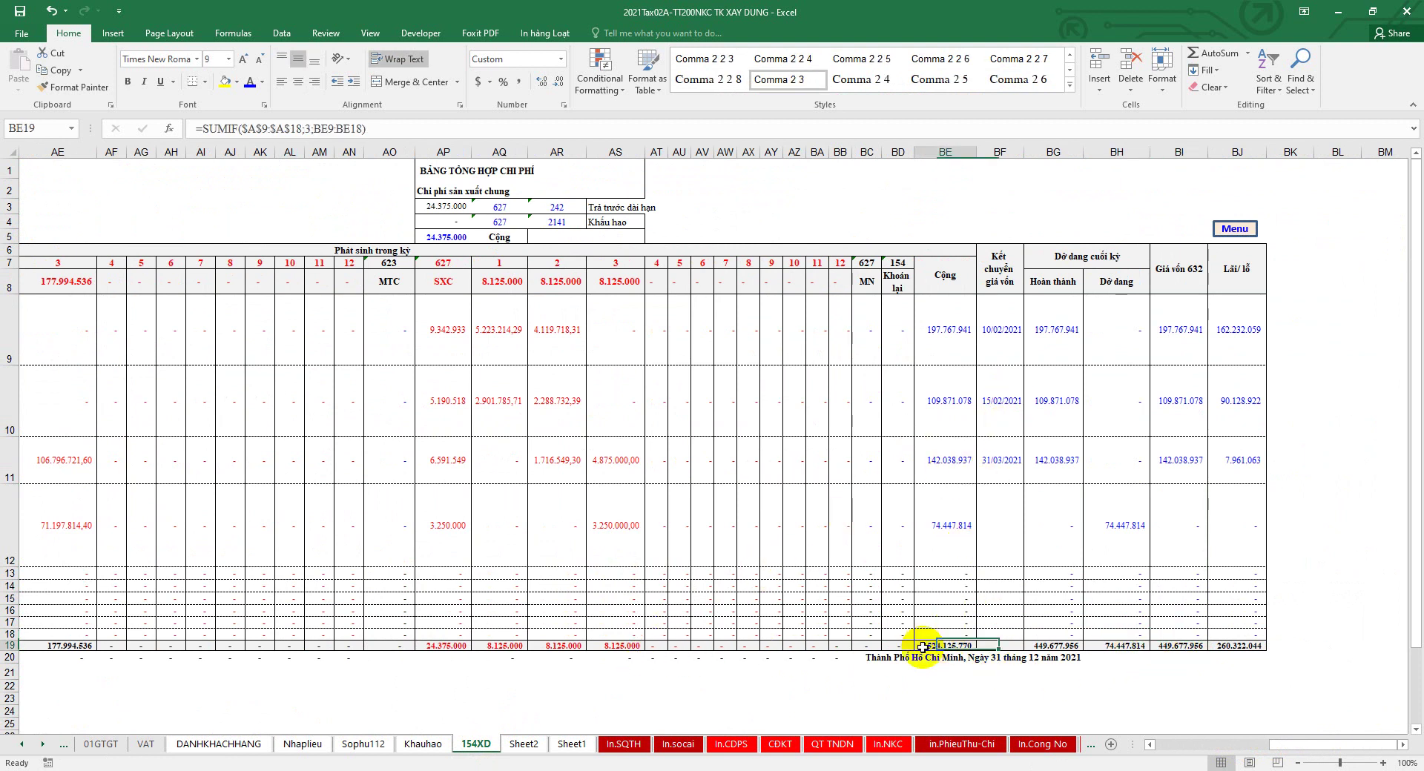
left_click(731, 744)
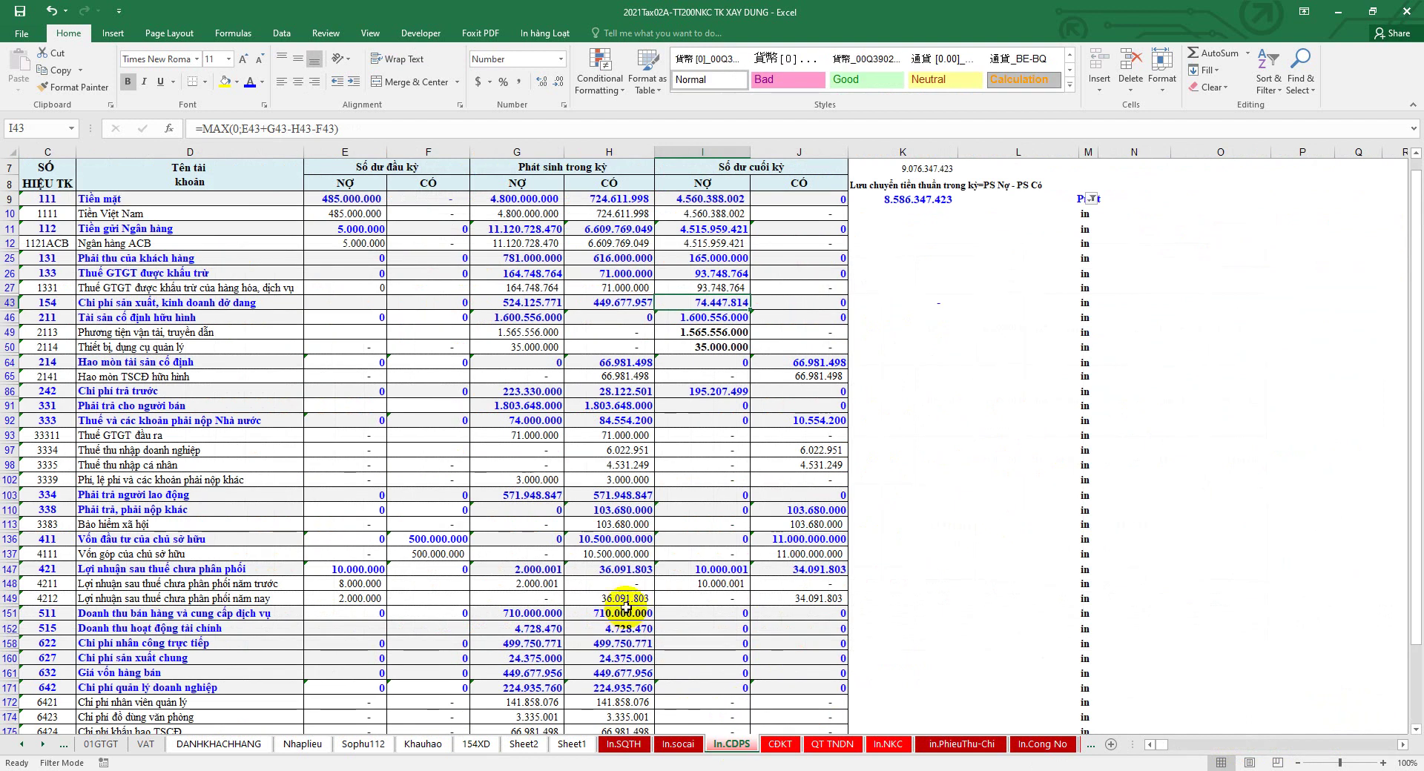
left_click(531, 303)
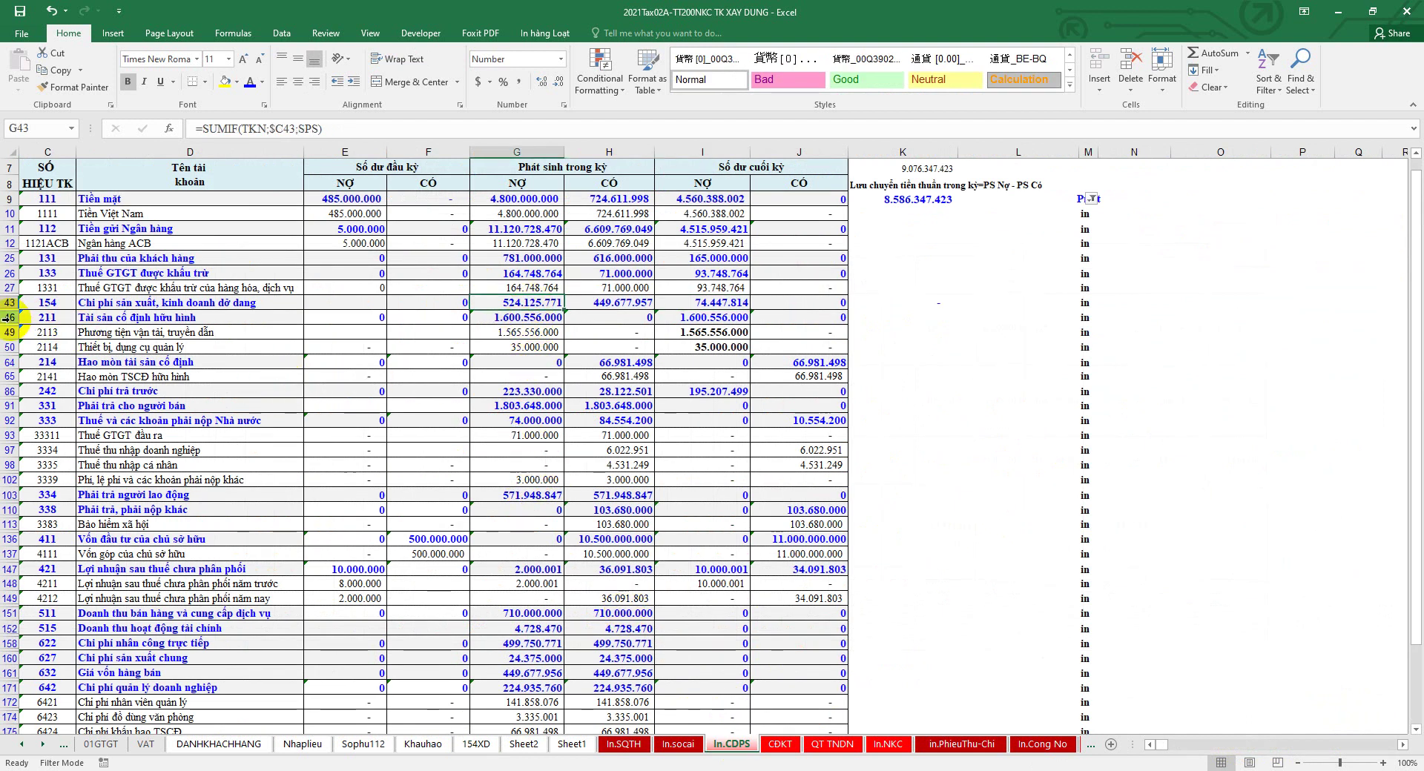
Step: Compare accounts 211 and 2141 on In.CDPS with the fixed asset totals in K34 and AE34 of the Khauhao sheet
left_click_drag(9, 317, 28, 392)
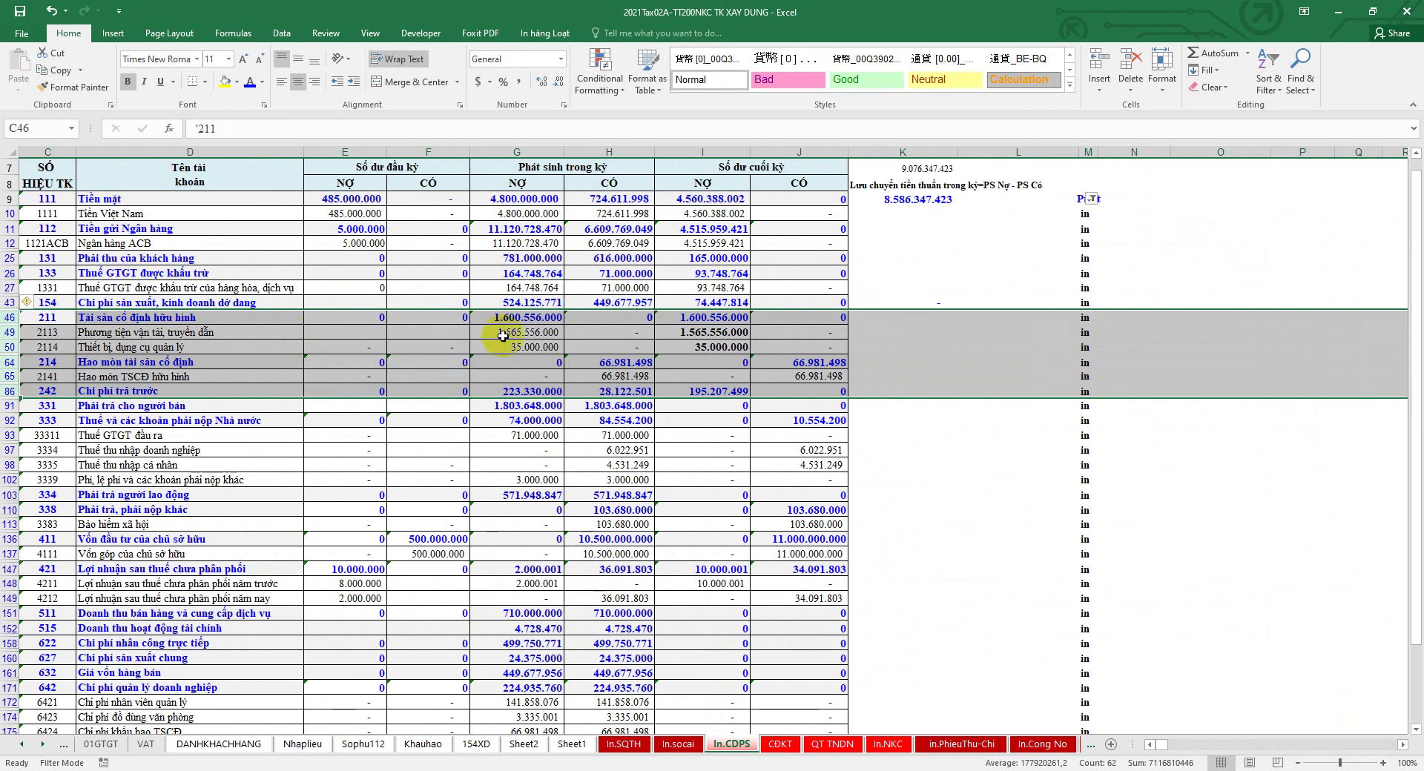
left_click(529, 321)
left_click(423, 744)
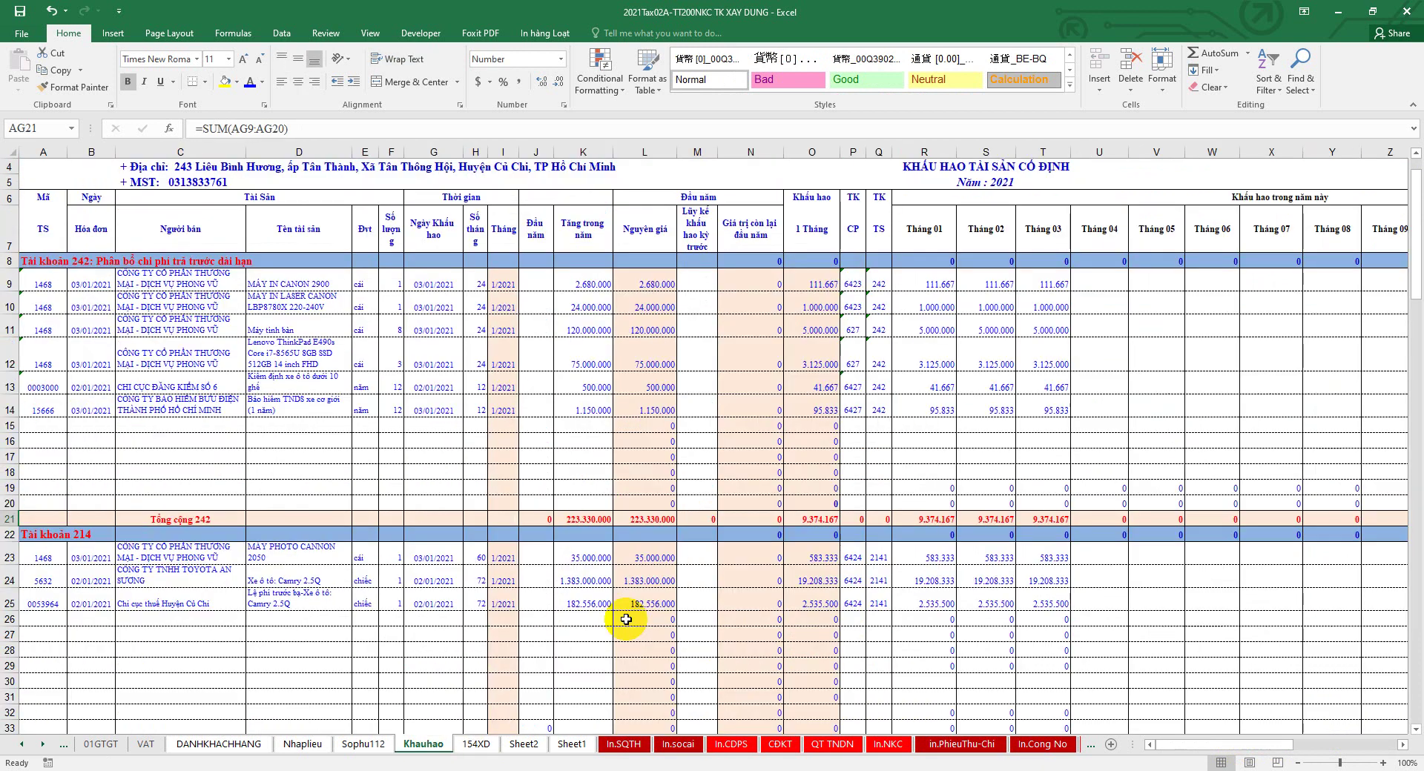
left_click(590, 469)
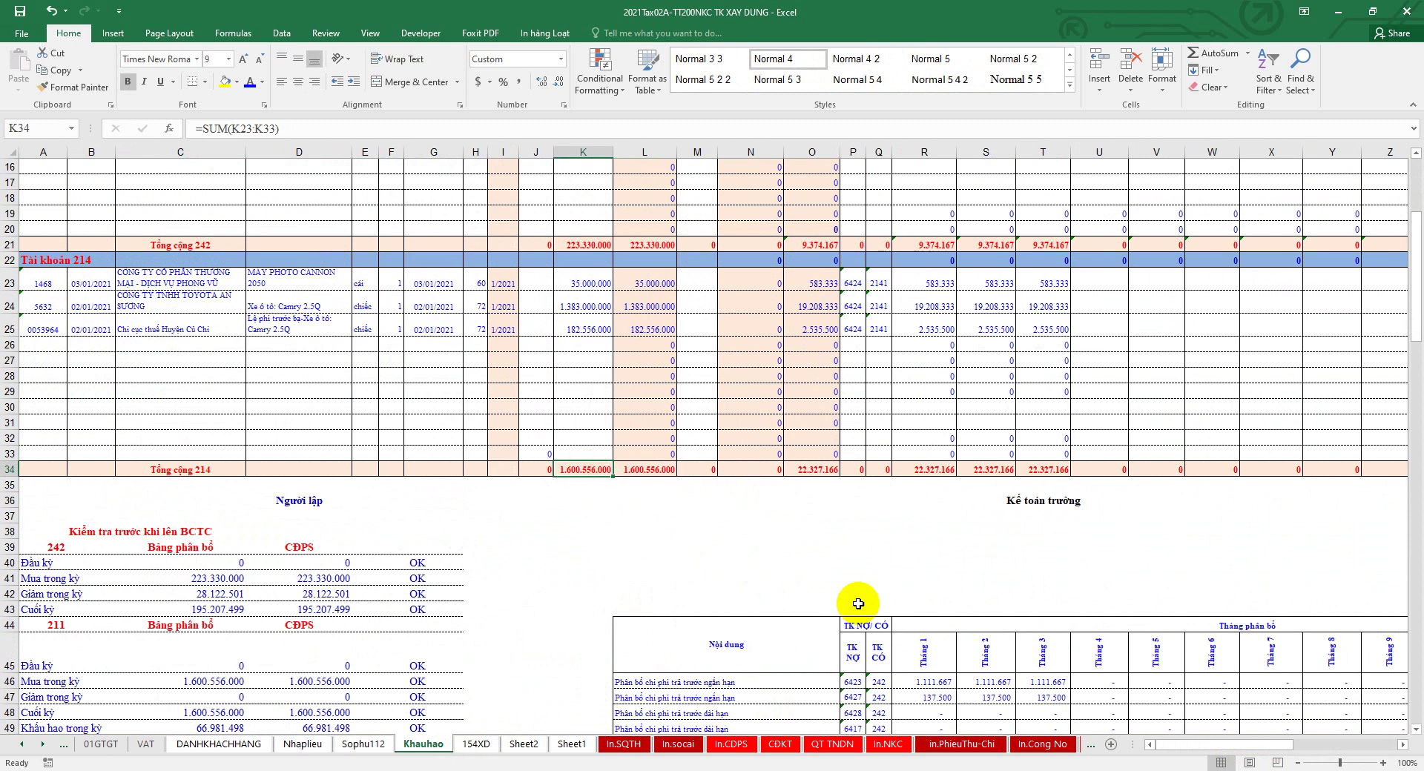
left_click_drag(1212, 747, 1305, 745)
left_click(856, 470)
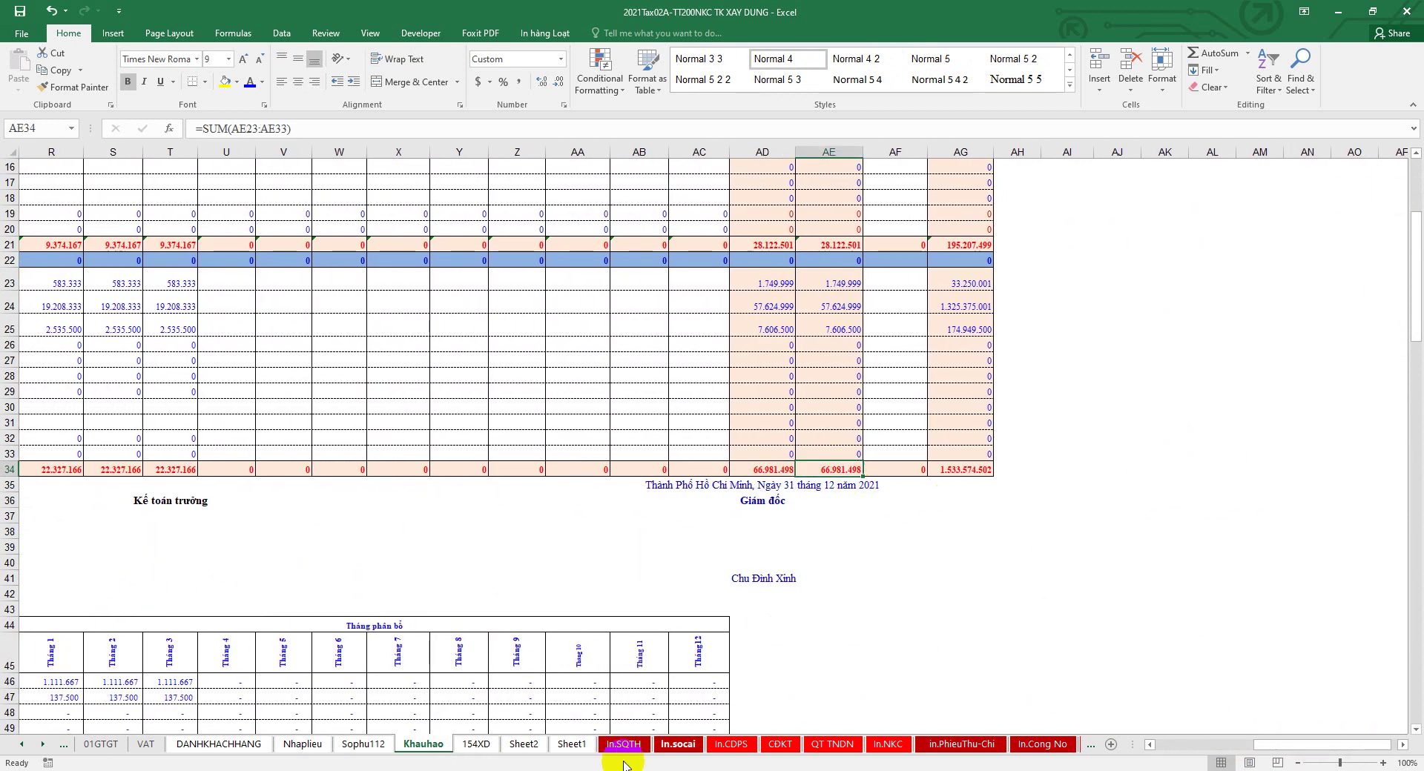
left_click(723, 745)
left_click(798, 376)
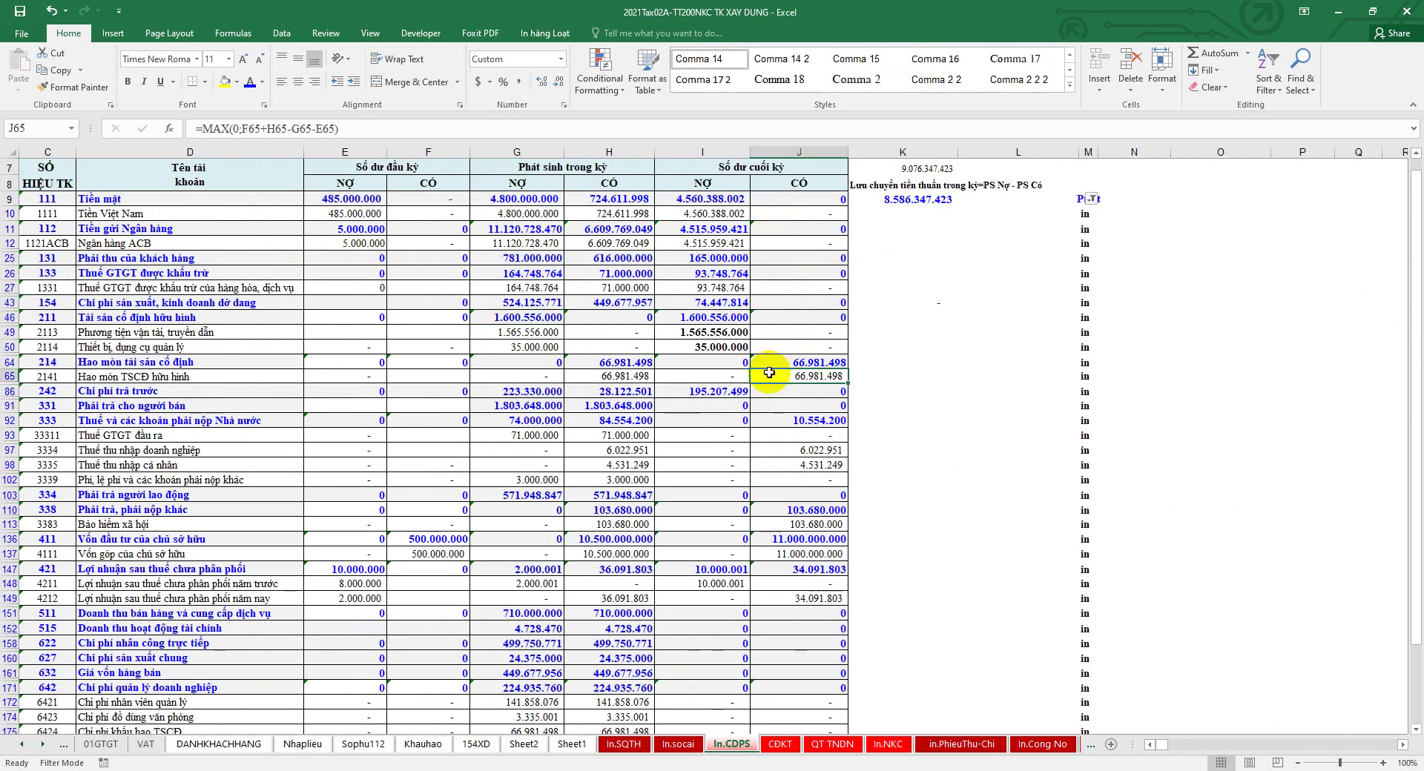
Step: Compare account 242's closing balance in I86 of In.CDPS with the remaining prepaid expense total in AG21 of Khauhao
left_click(10, 391)
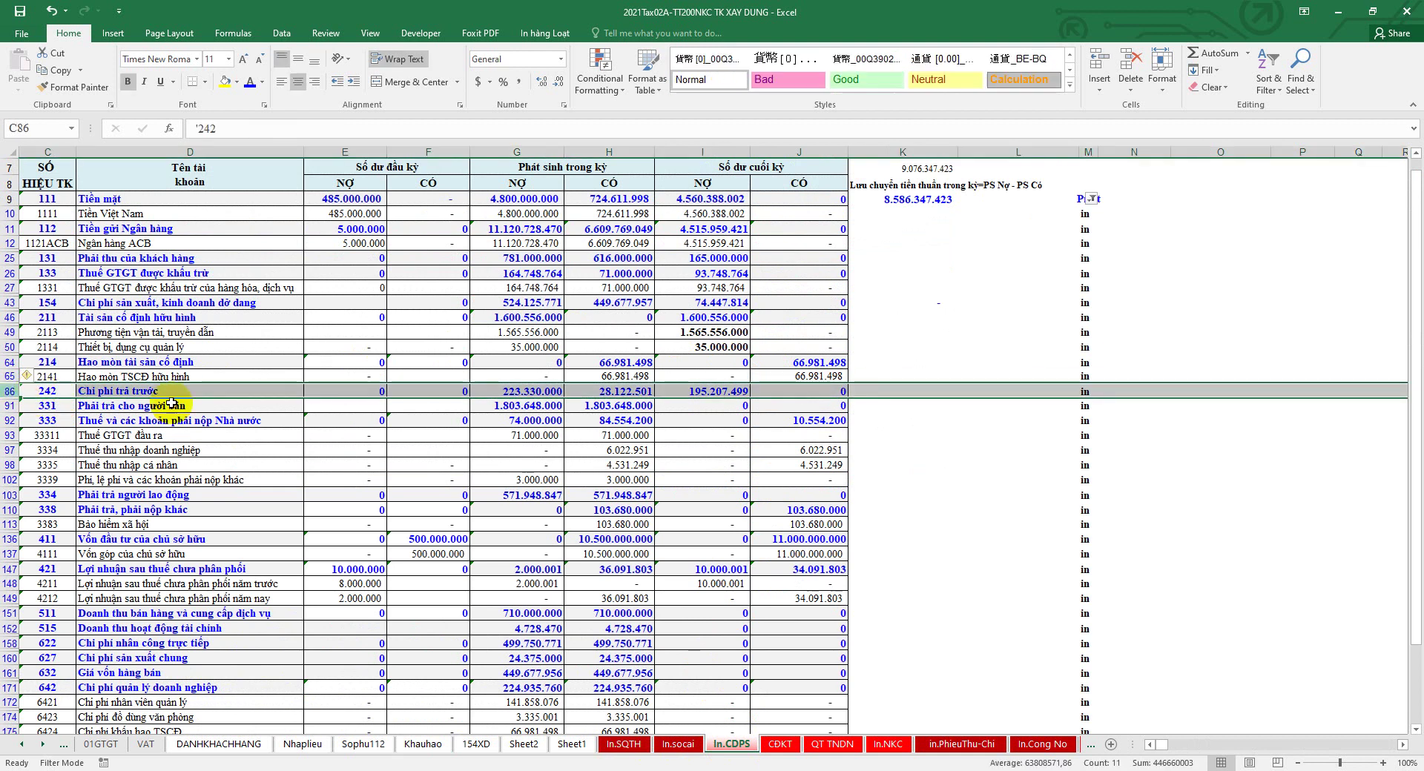
left_click(693, 394)
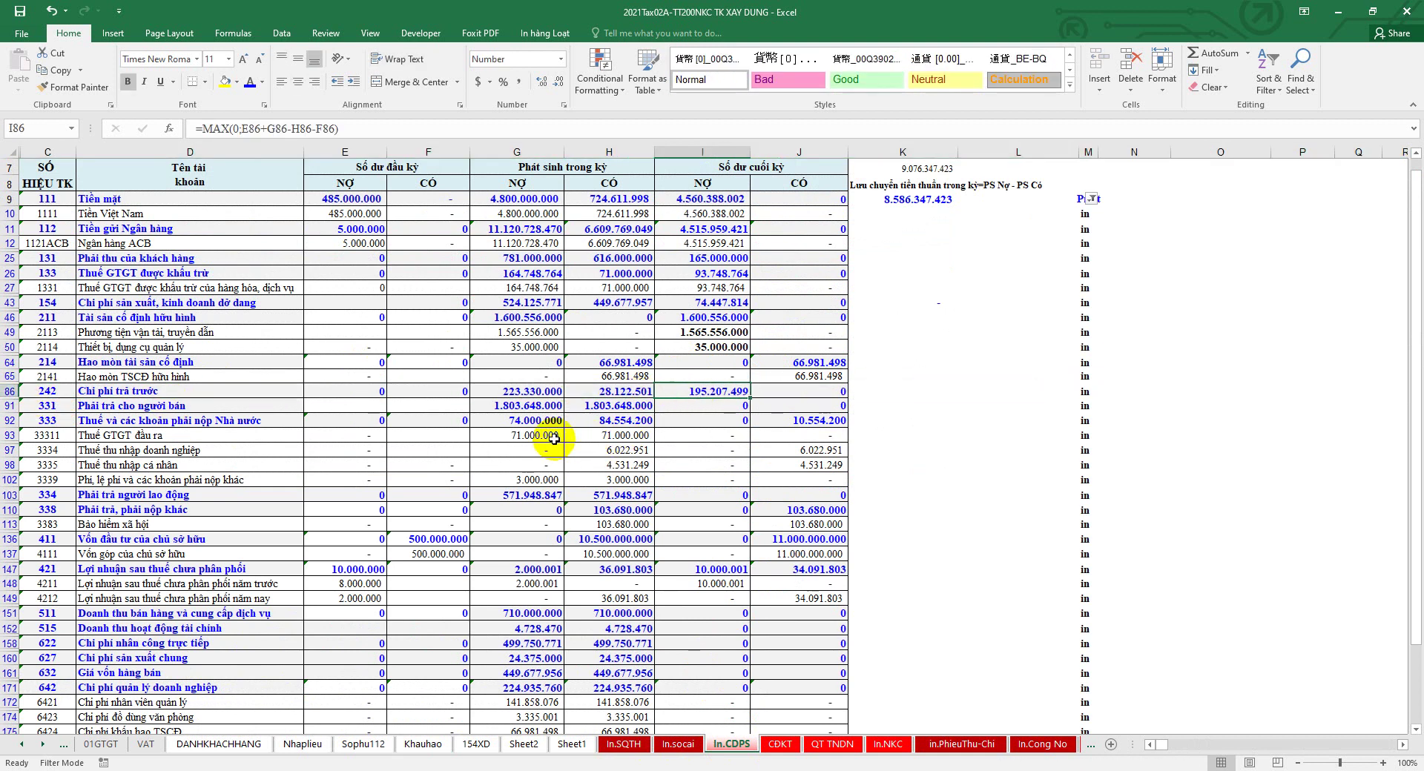
left_click(420, 744)
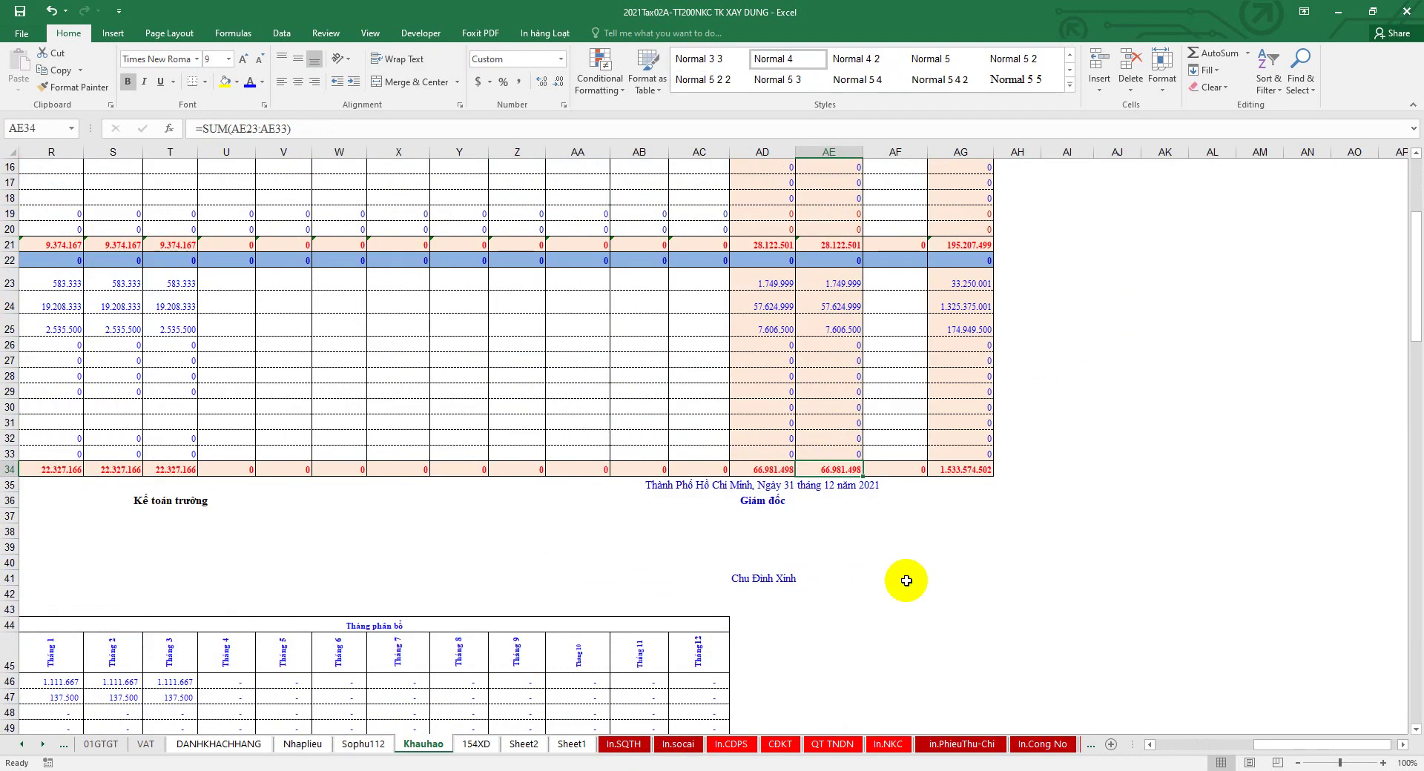
scroll(995, 582, "up", 5)
left_click(960, 522)
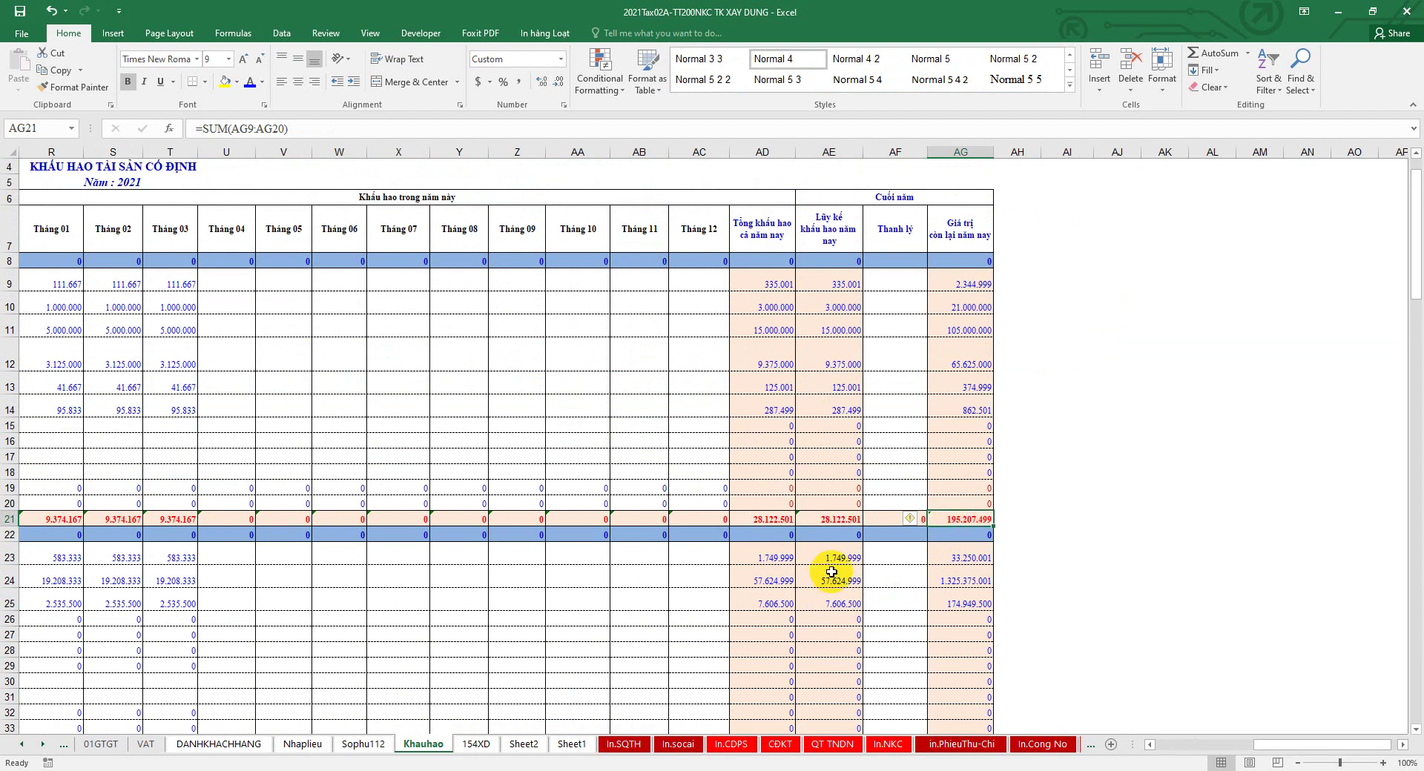
left_click_drag(1271, 744, 1163, 744)
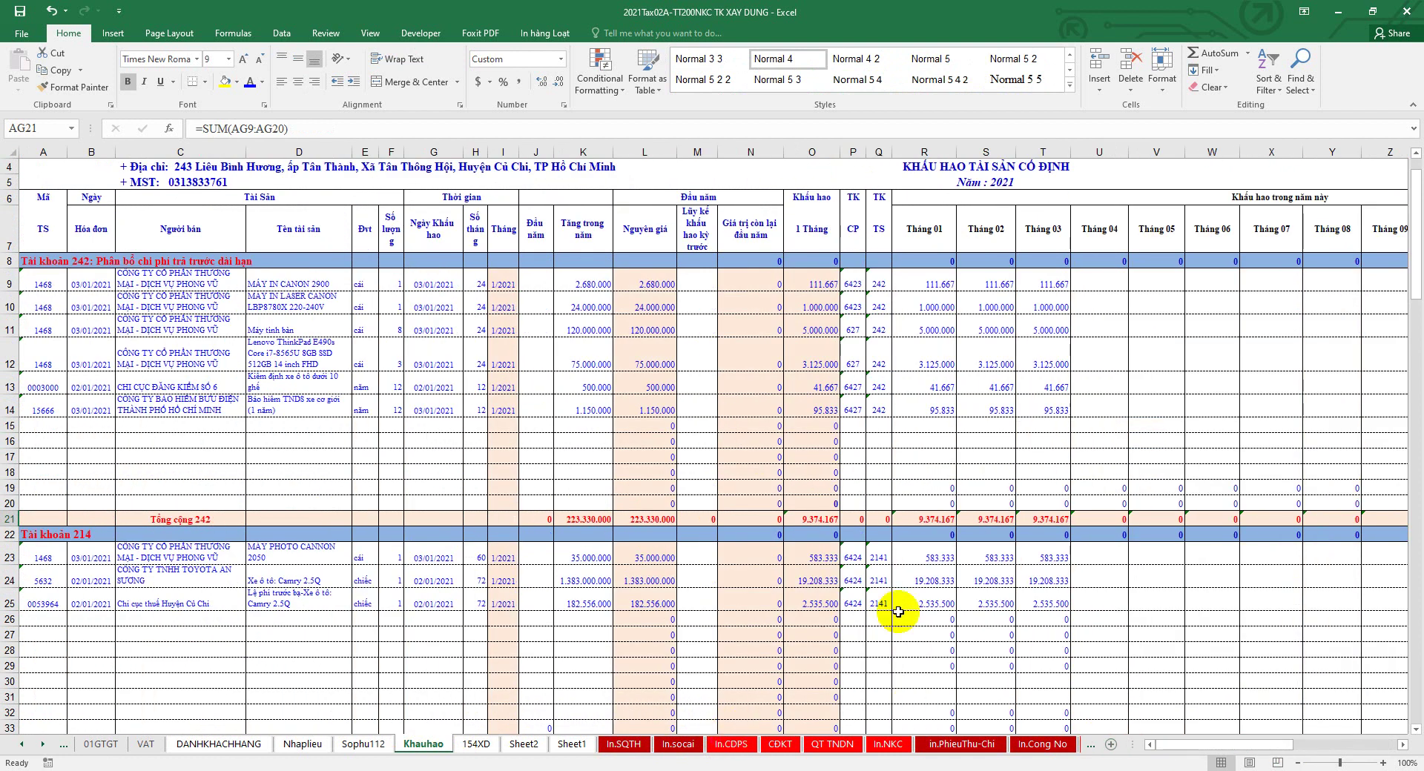
left_click_drag(1261, 745, 1365, 745)
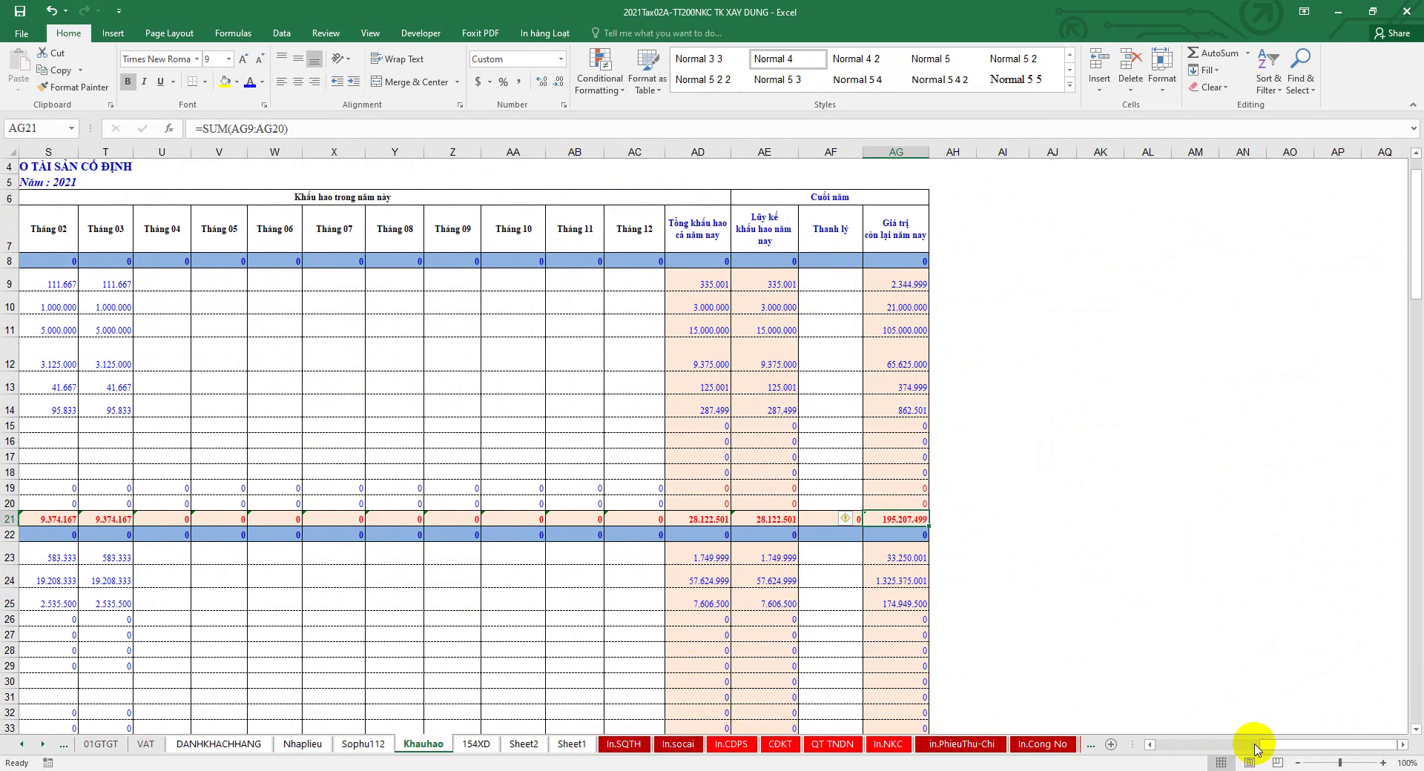
Step: Review the 242 and 211 check results in G40:G49 of Khauhao, then return to In.CDPS and save the workbook
left_click_drag(1255, 752, 1160, 752)
scroll(614, 679, "down", 8)
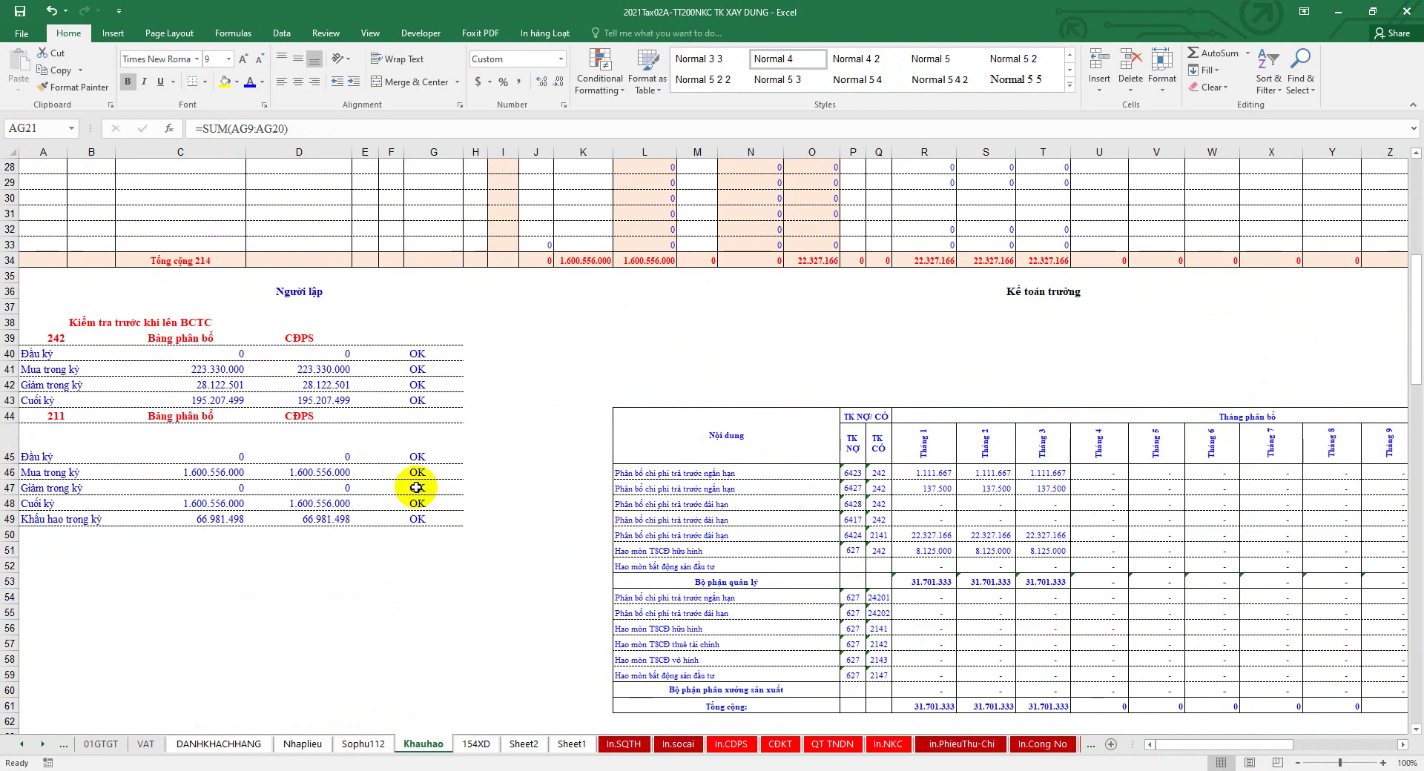
left_click_drag(454, 353, 418, 514)
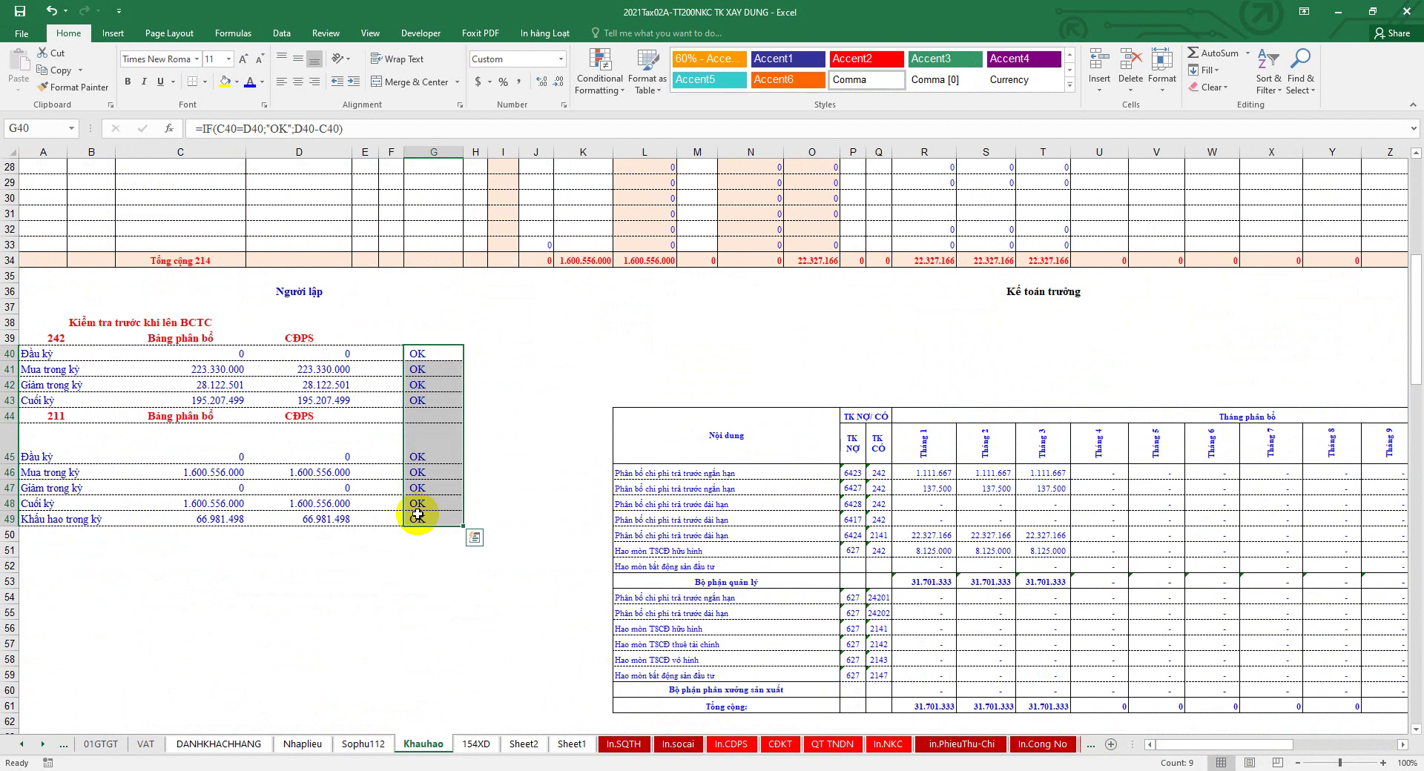
left_click(726, 752)
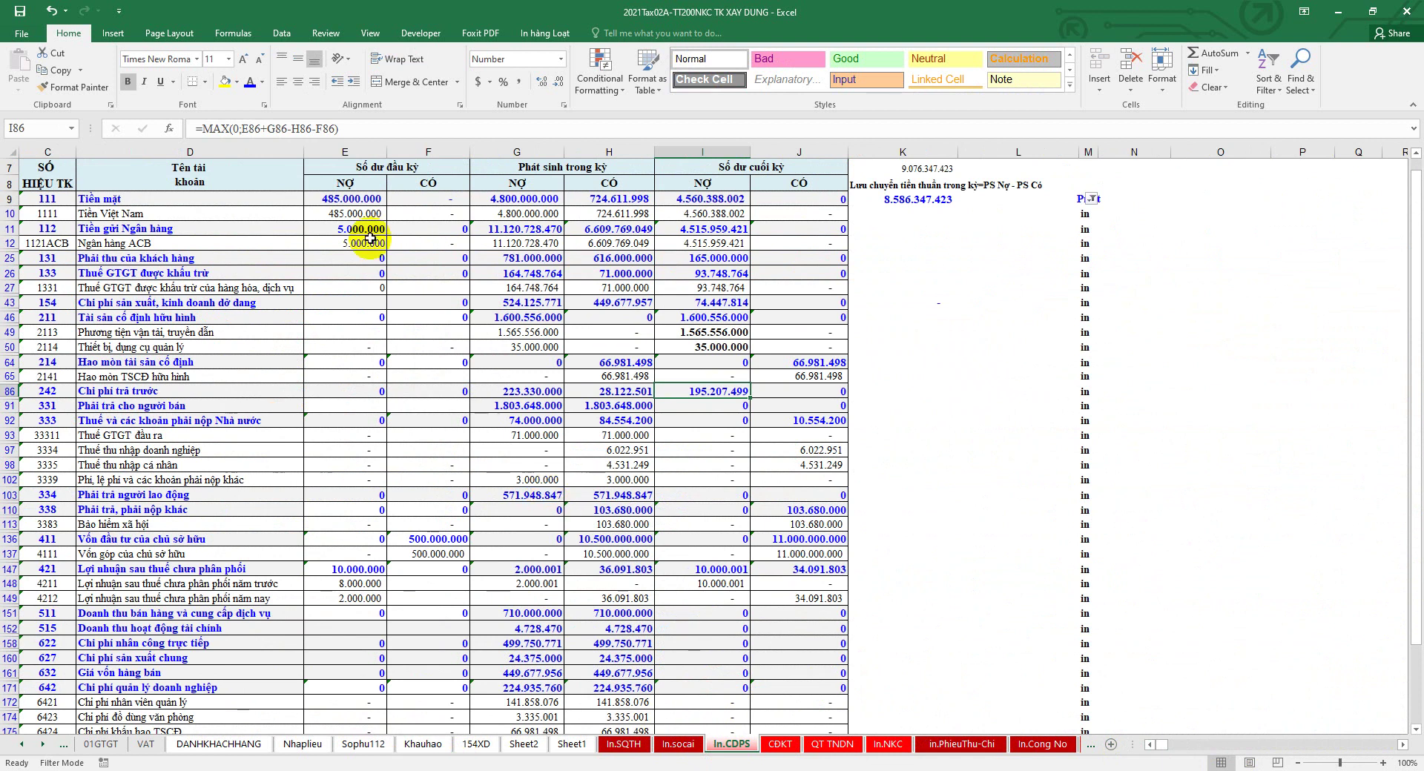
left_click(20, 10)
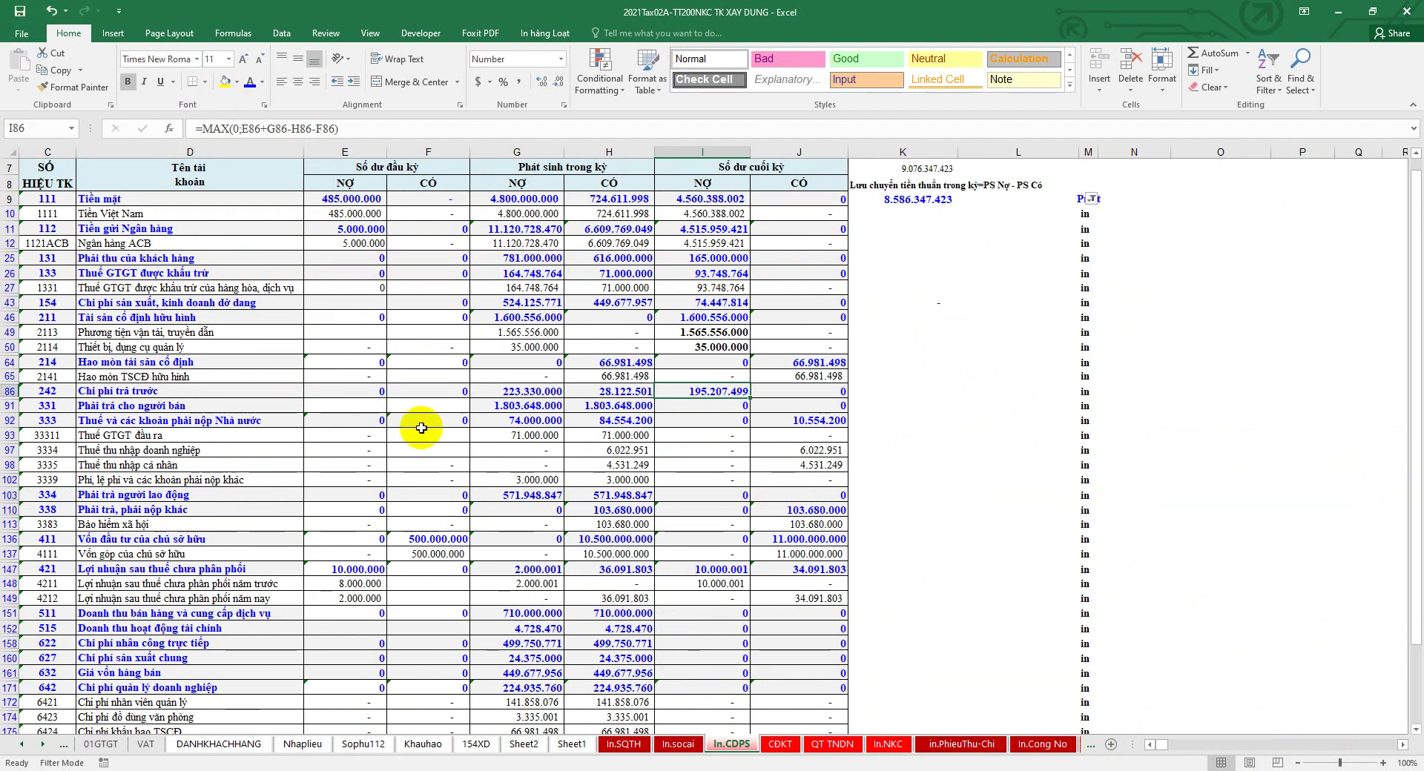
Step: Compare accounts 331 and 131 on In.CDPS with the supplier and customer balances on the DANHKHACHHANG sheet
scroll(501, 410, "down", 2)
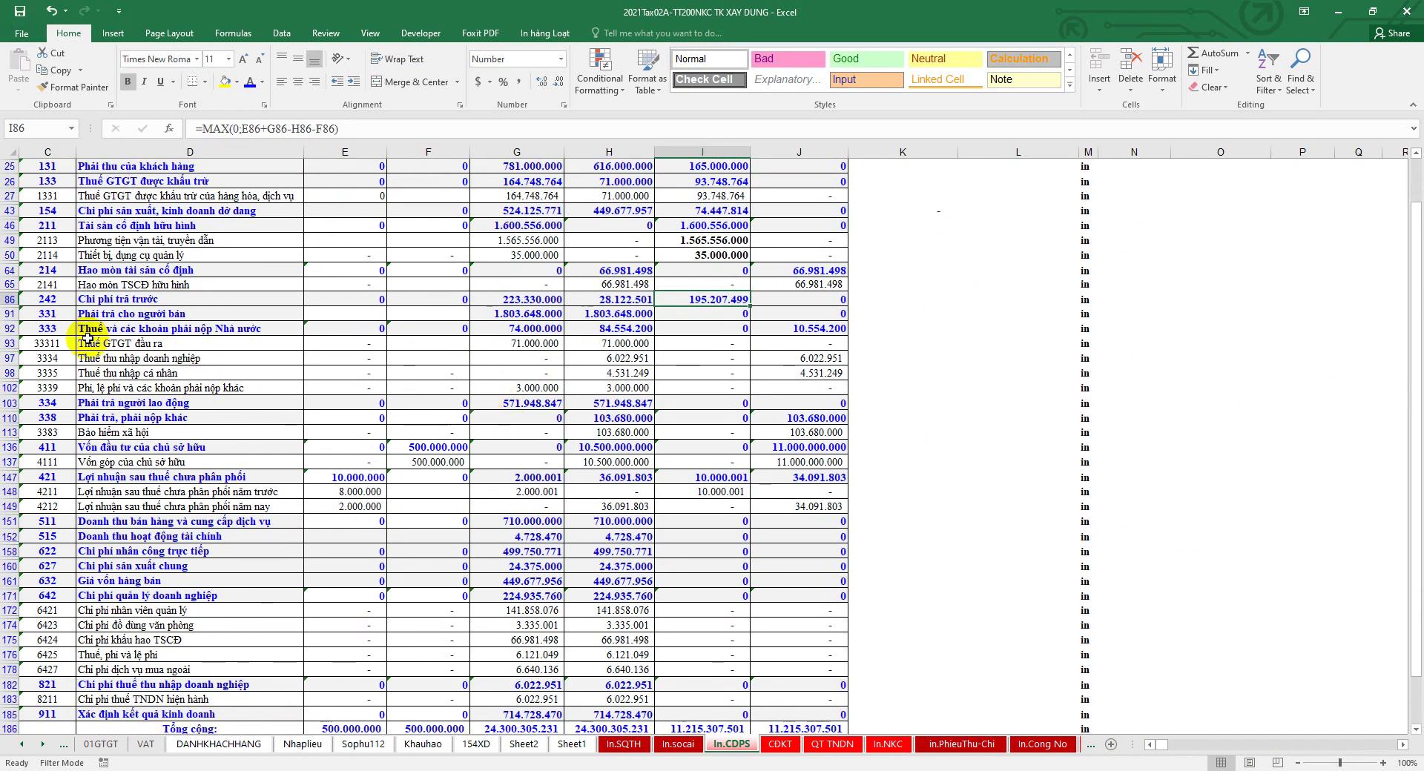
left_click(8, 314)
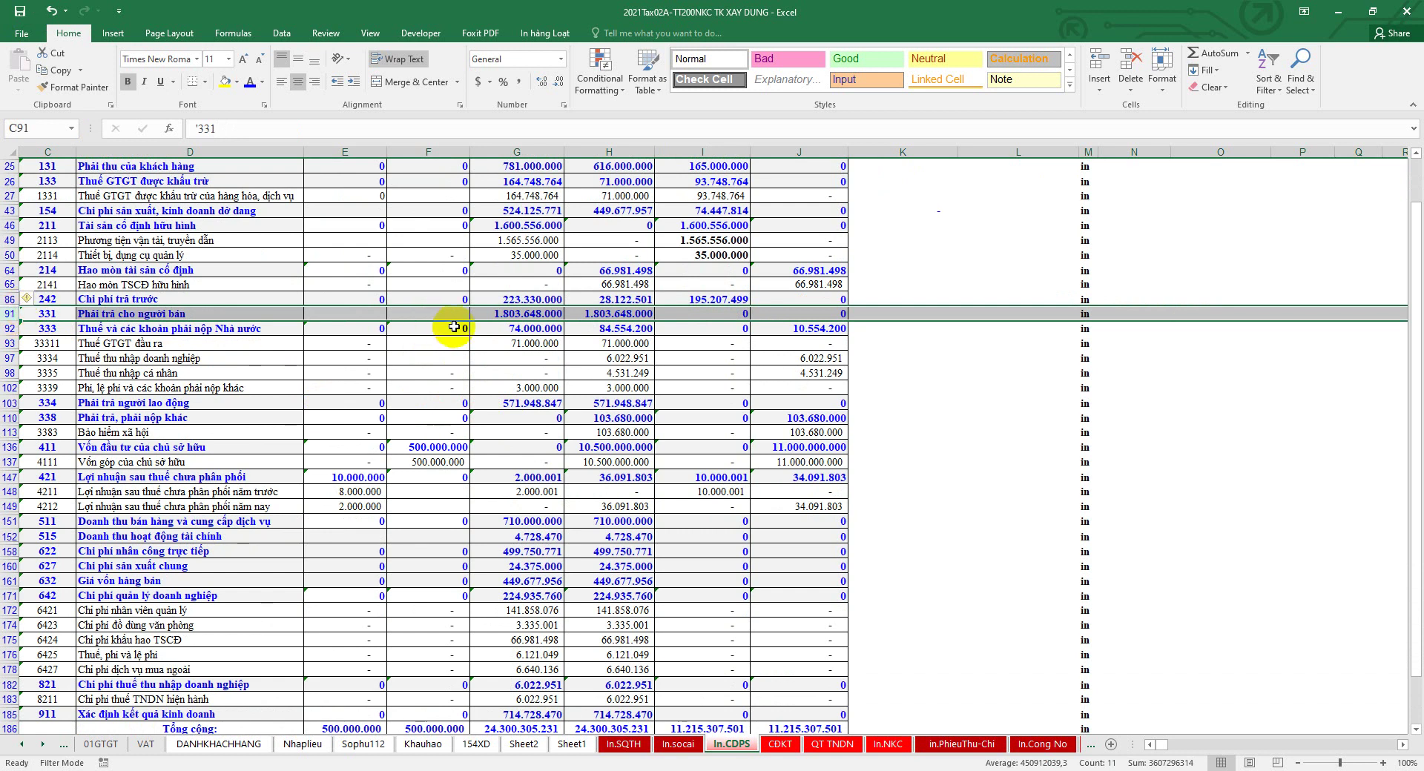
left_click(219, 744)
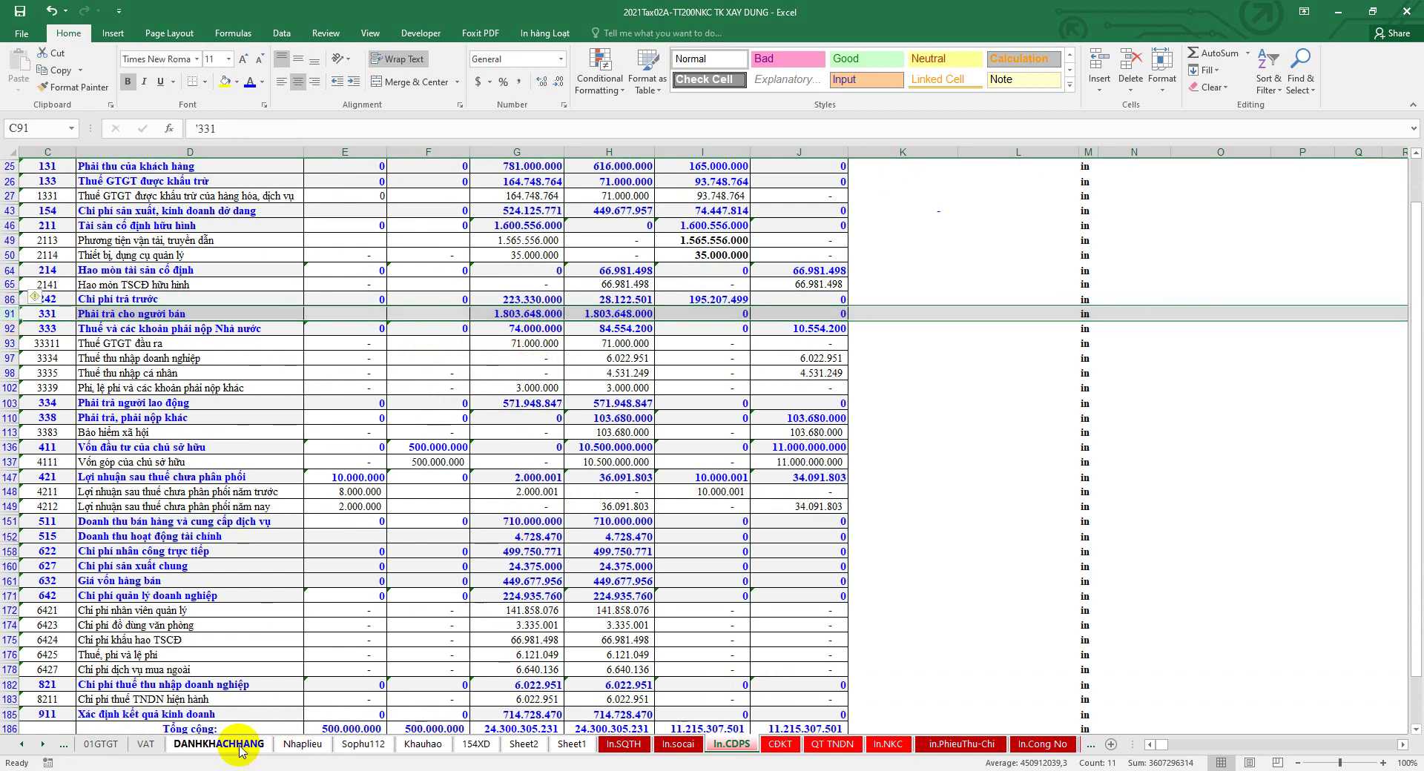
scroll(934, 465, "down", 11)
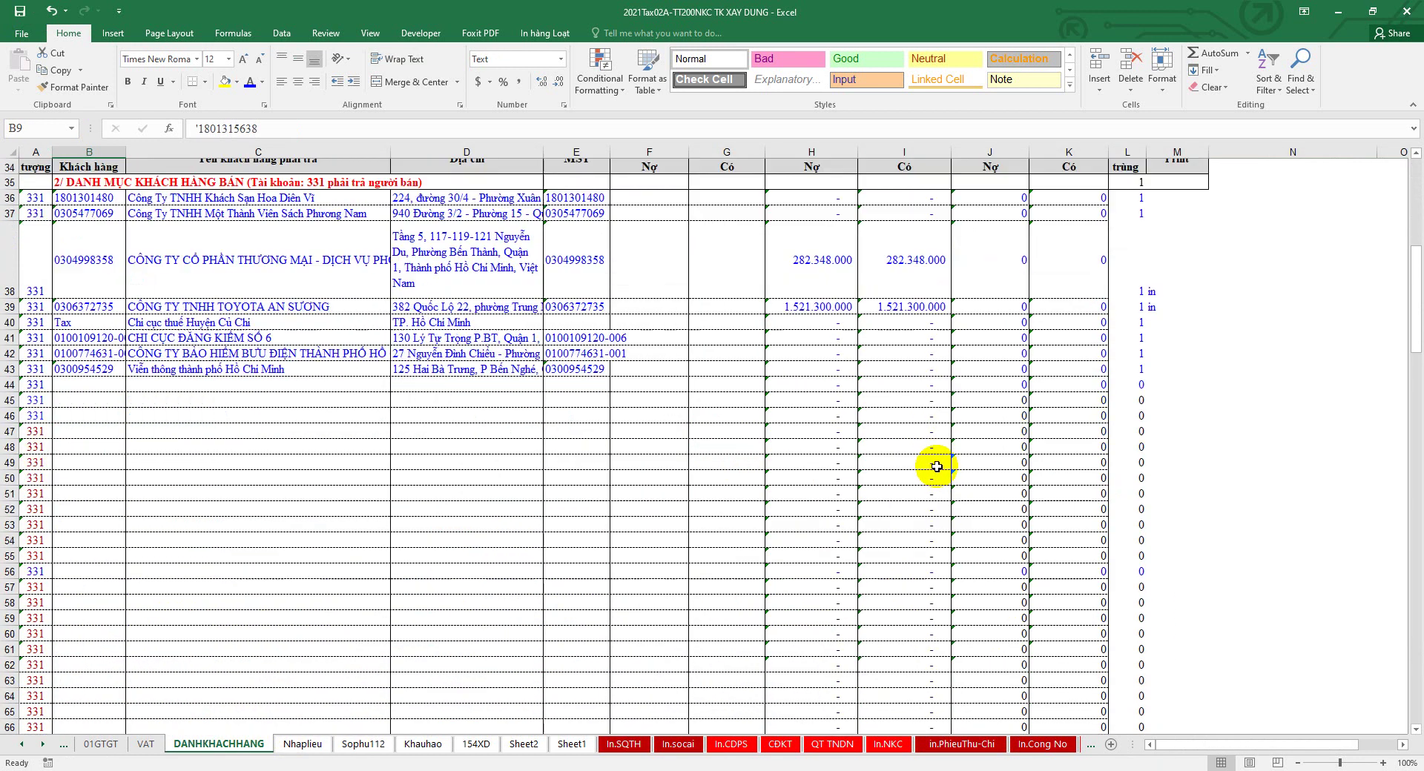
scroll(936, 467, "up", 2)
scroll(937, 466, "down", 15)
scroll(949, 464, "up", 15)
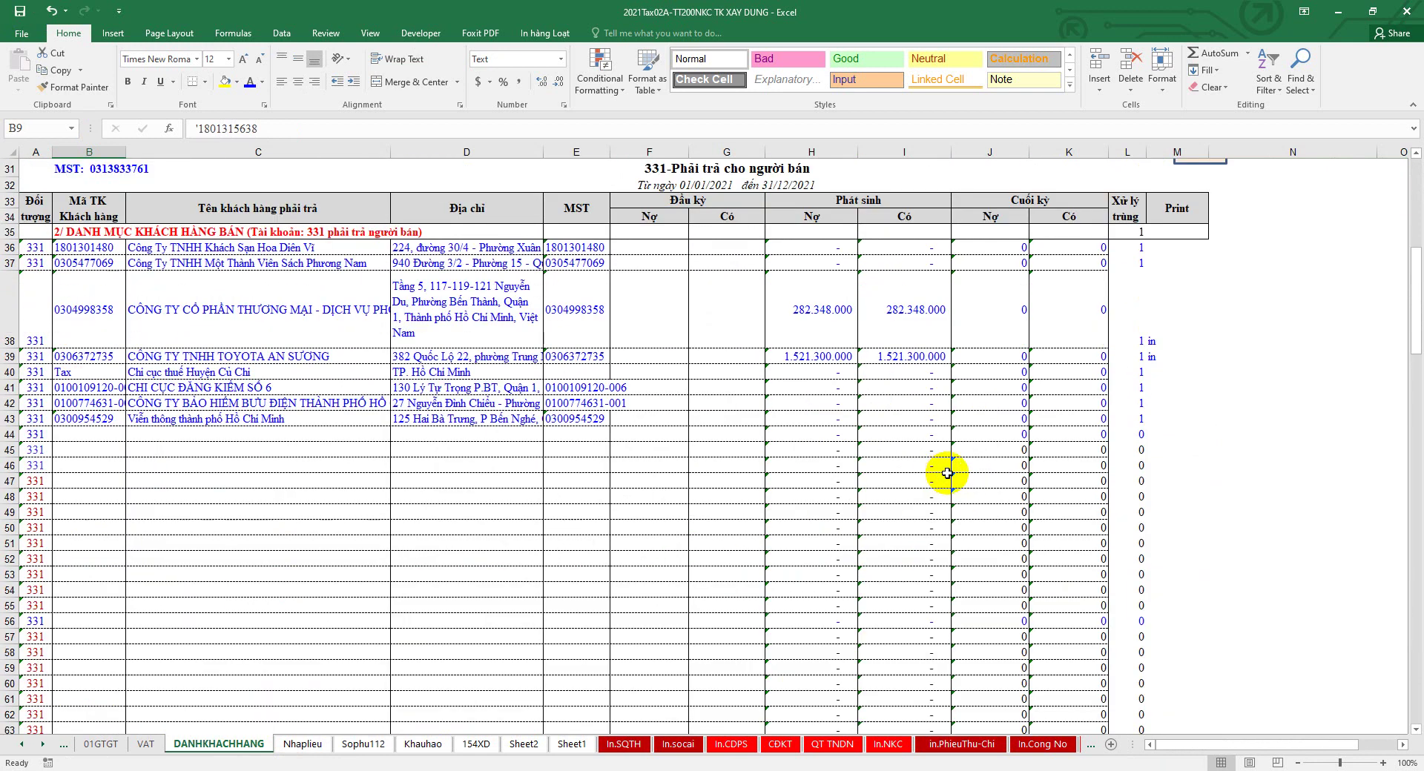
scroll(949, 452, "up", 10)
left_click(994, 312)
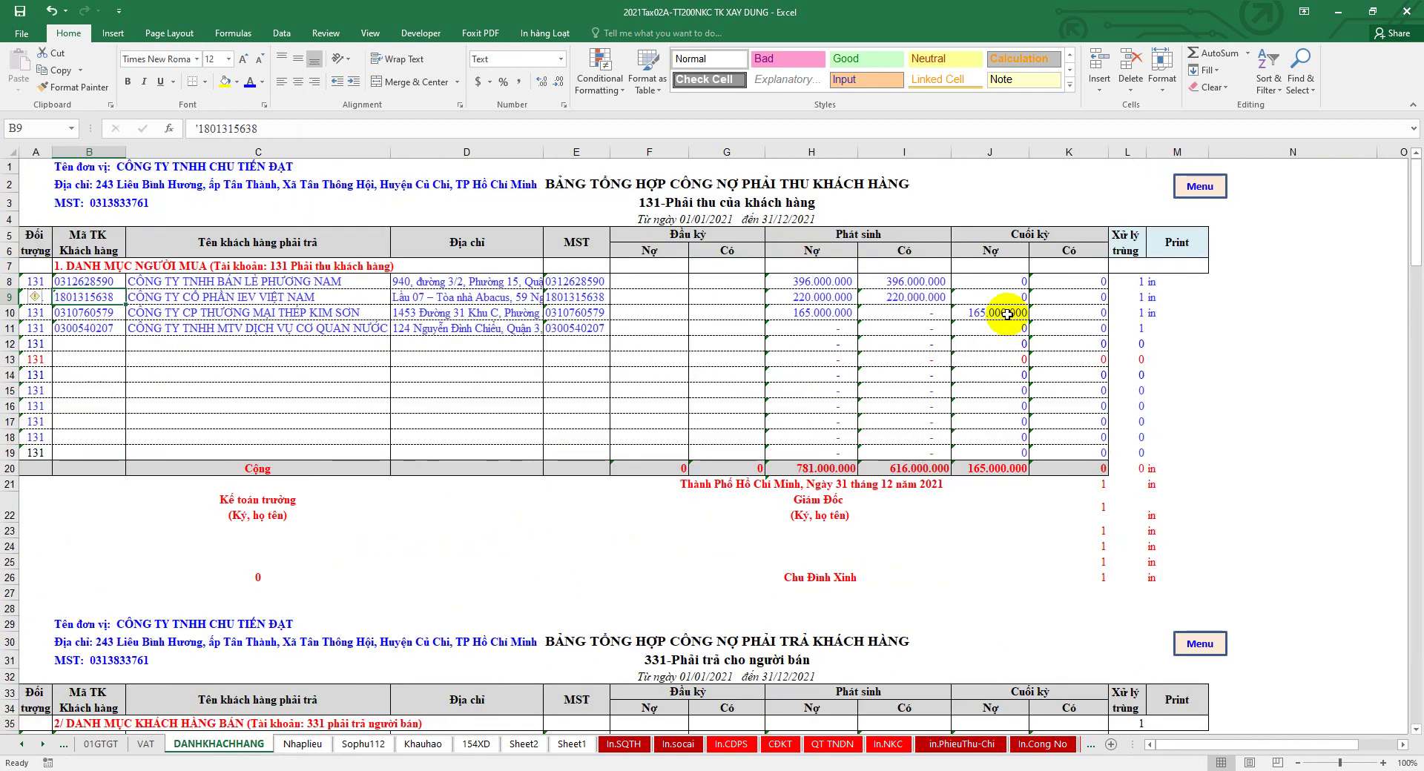
left_click(732, 744)
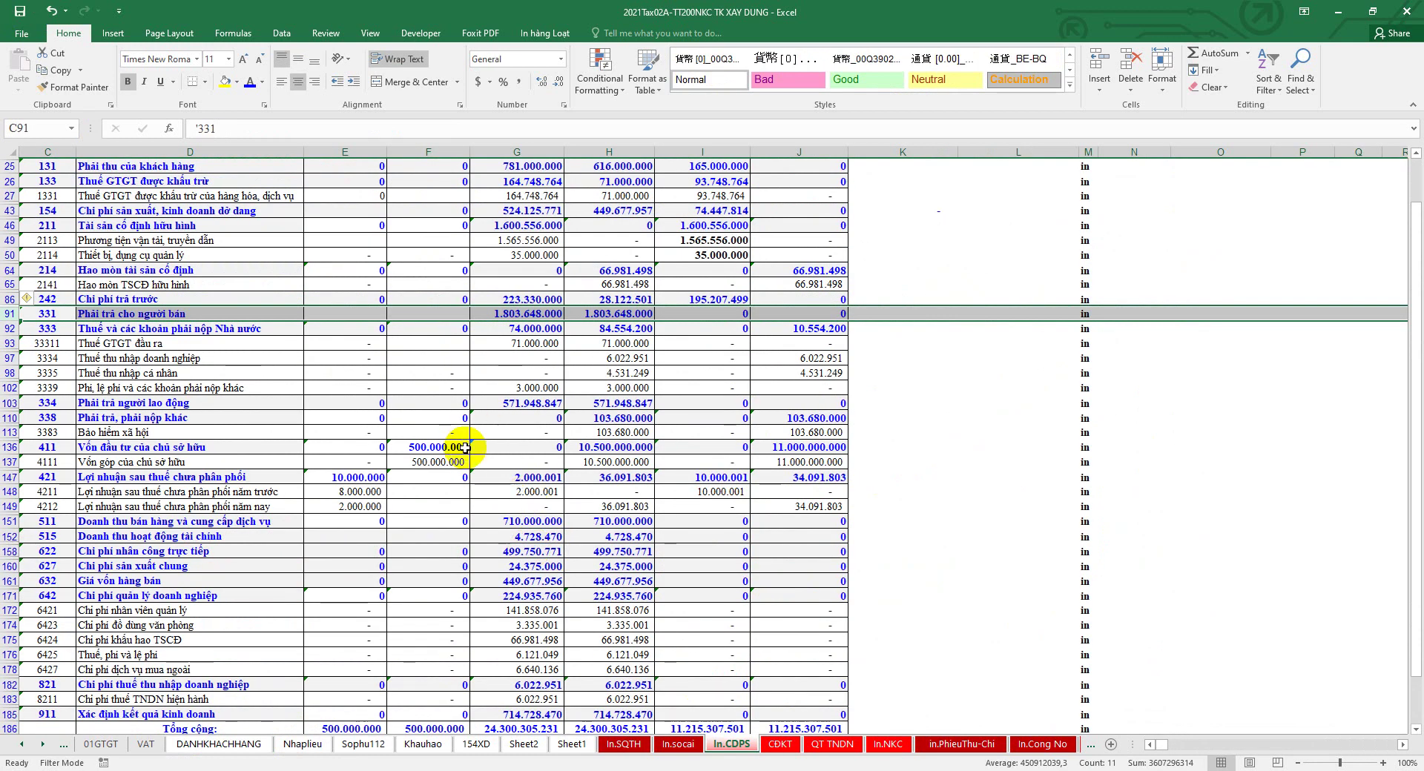
Step: Check the closing balances of account 131 in I25 and account 33311 in I93:J93 of In.CDPS
scroll(504, 385, "up", 2)
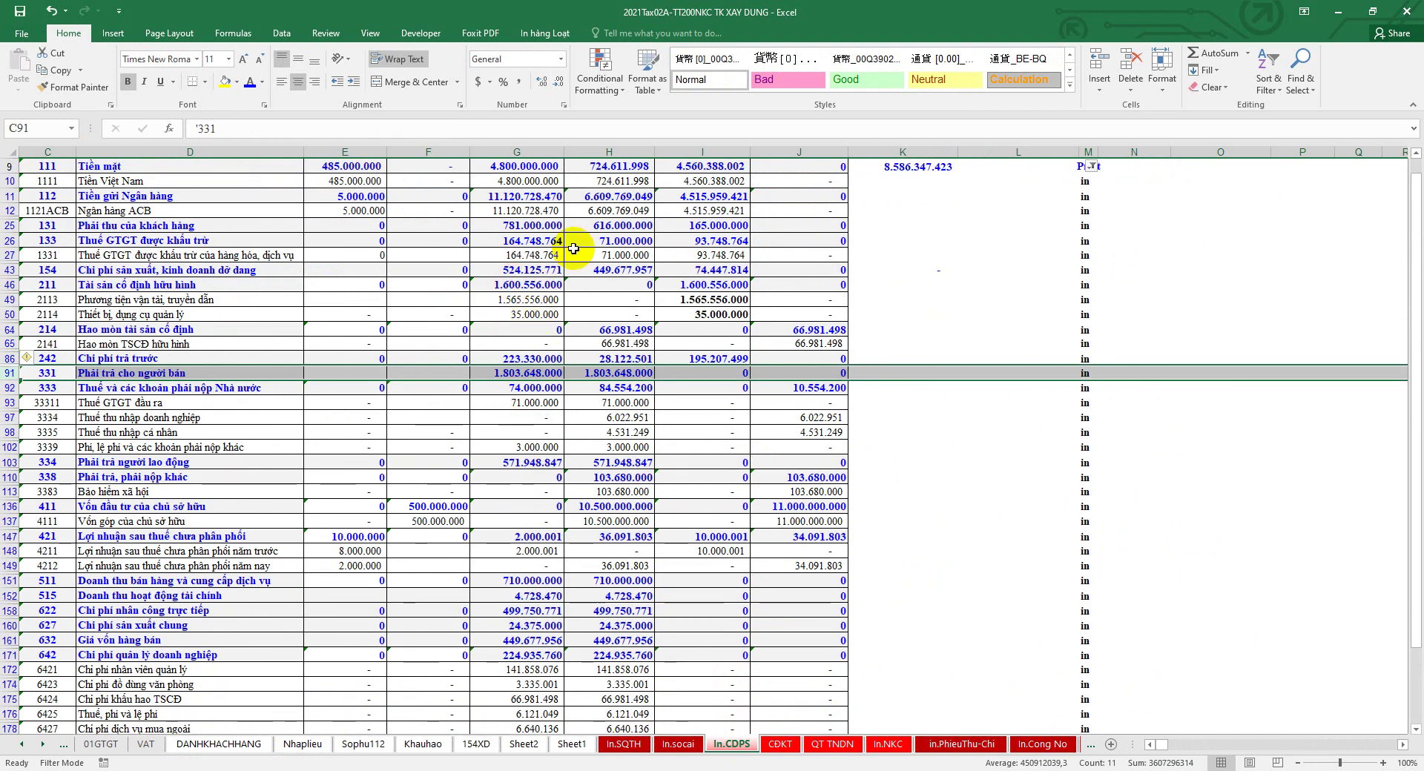
left_click(728, 226)
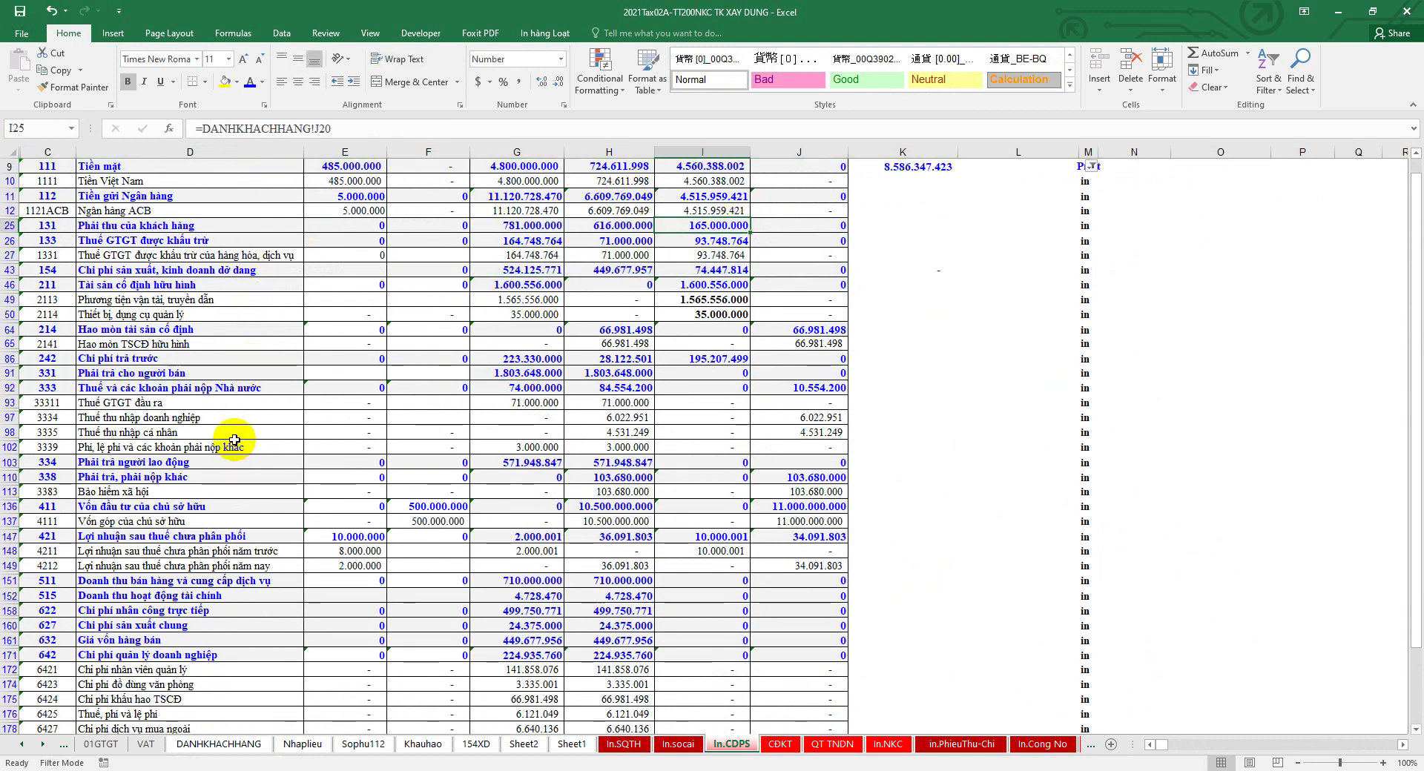
scroll(317, 456, "down", 1)
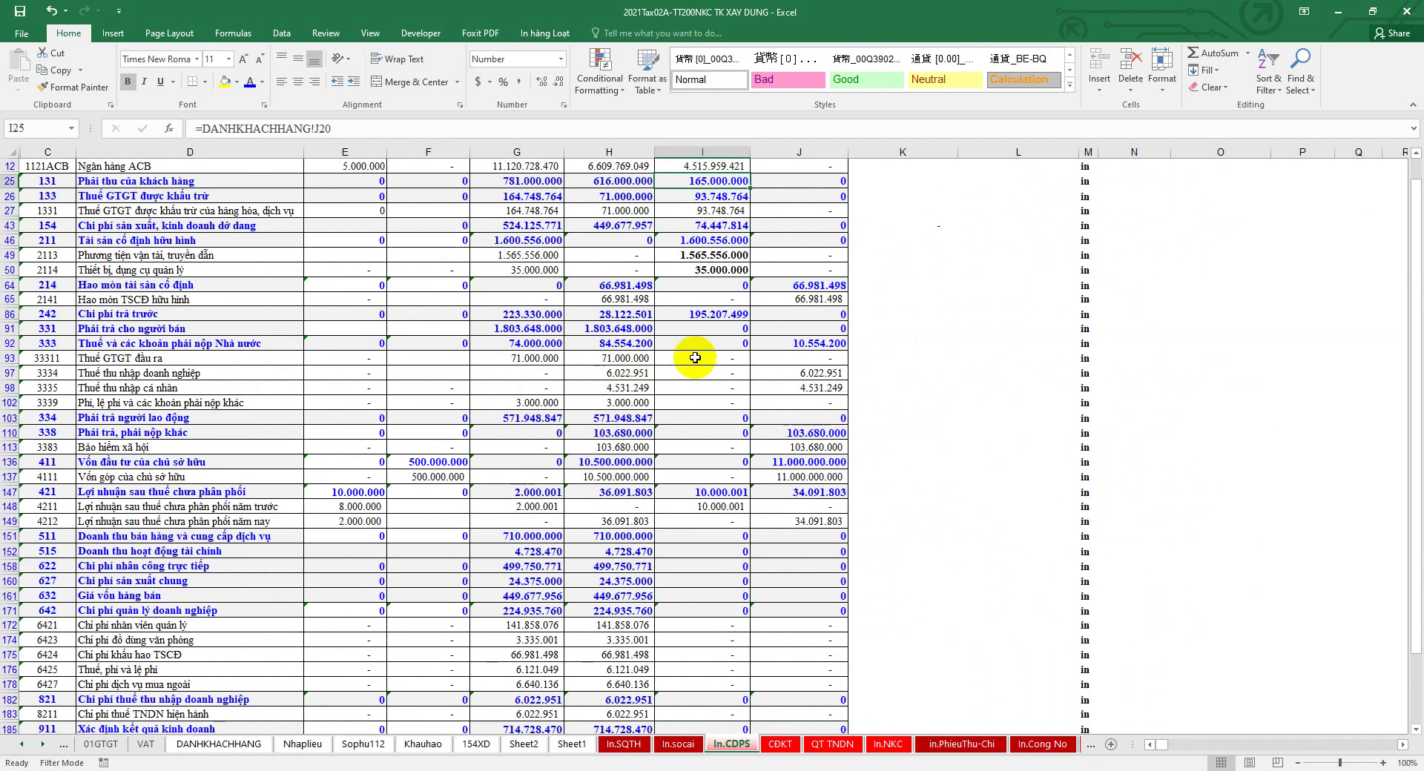
left_click_drag(697, 358, 782, 356)
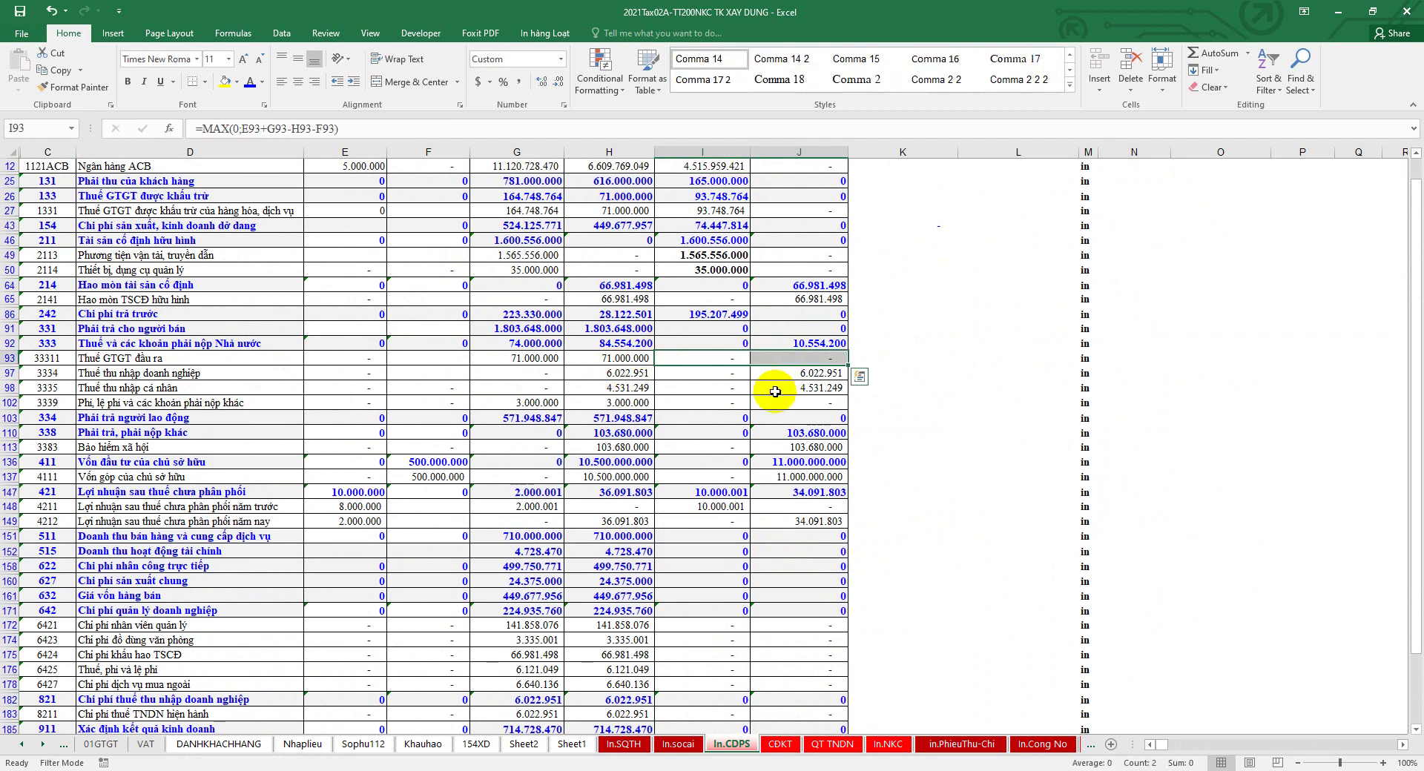
Step: Compare account 3334's closing credit balance in J97 of In.CDPS with the corporate income tax settlement on QT TNDN
left_click(6, 373)
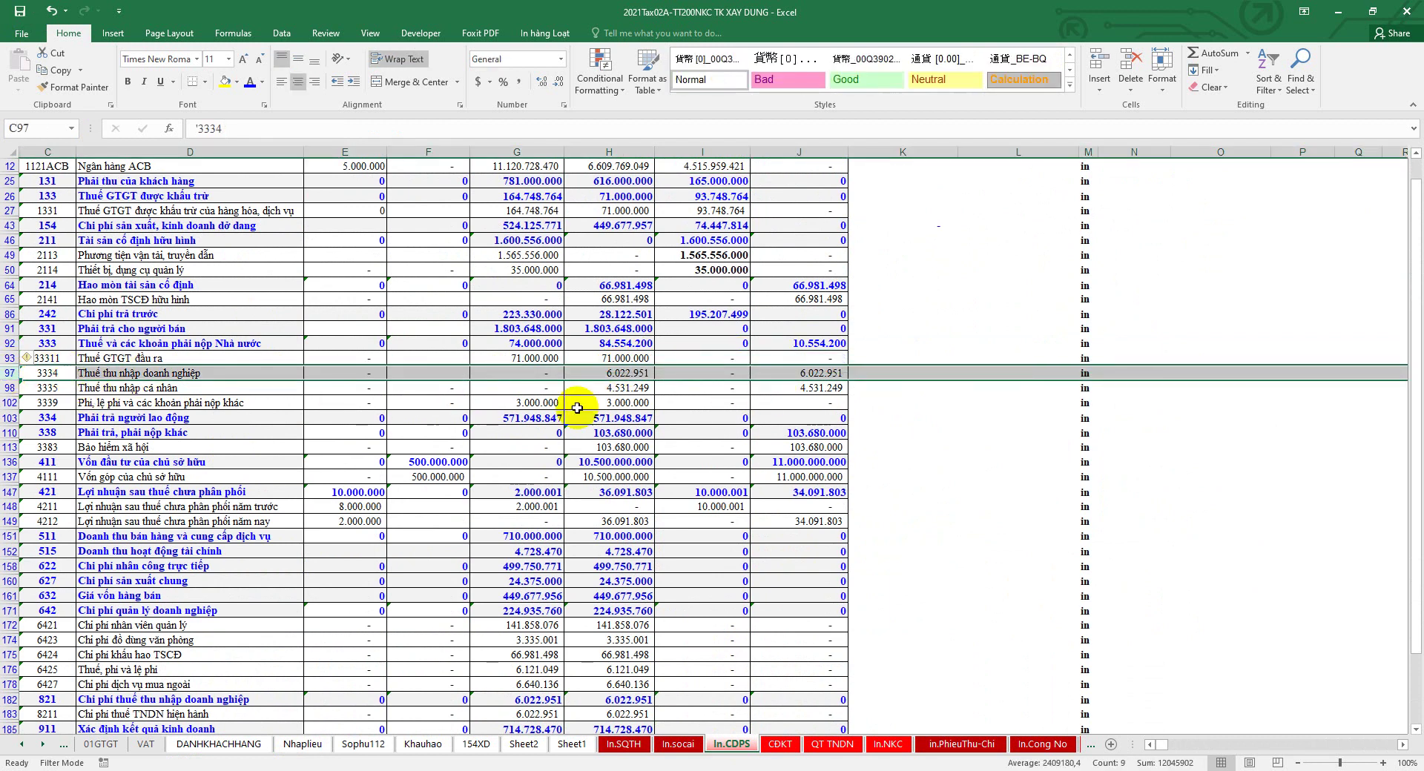
left_click(832, 373)
left_click(844, 746)
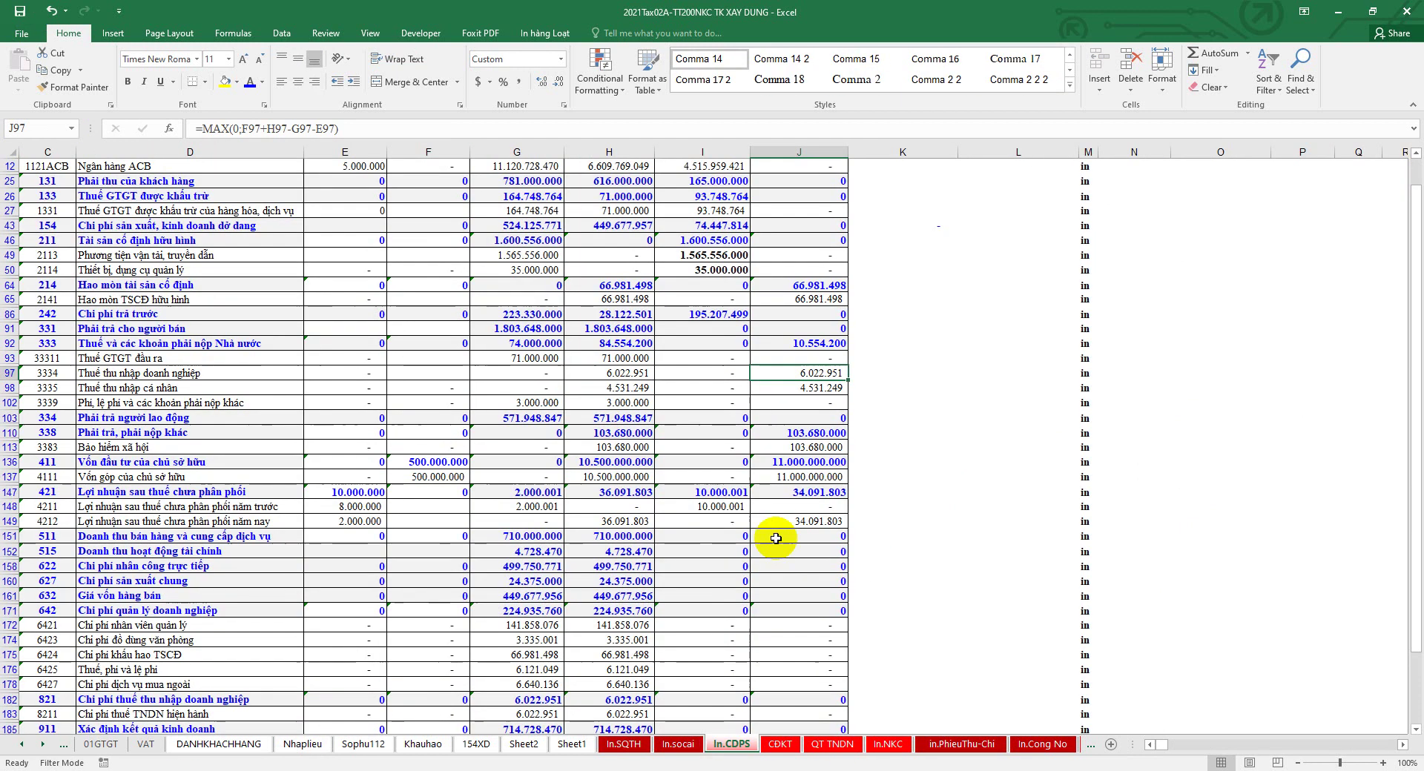
left_click(731, 744)
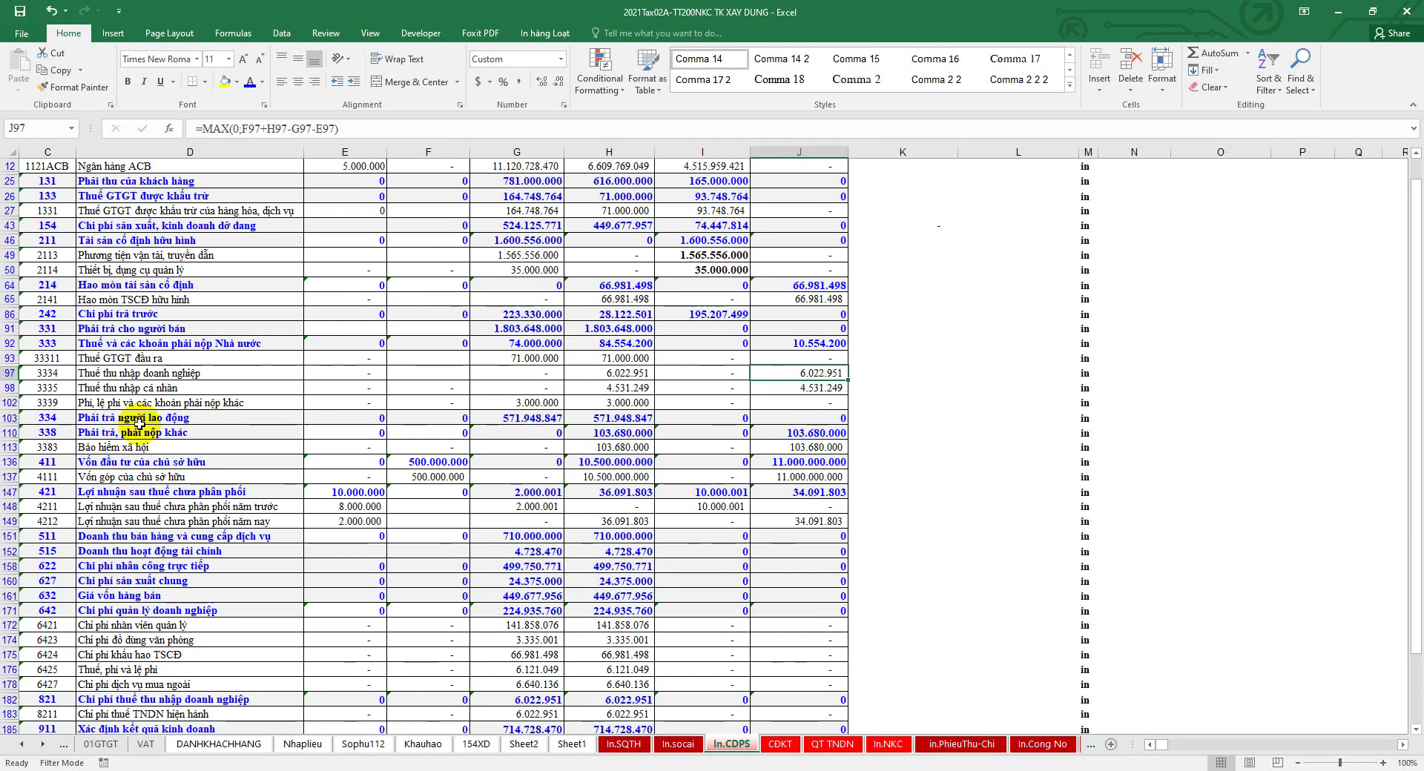
Step: Check the personal income tax, social insurance and contributed capital balances for accounts 3335, 3383 and 4111 on In.CDPS
left_click(10, 388)
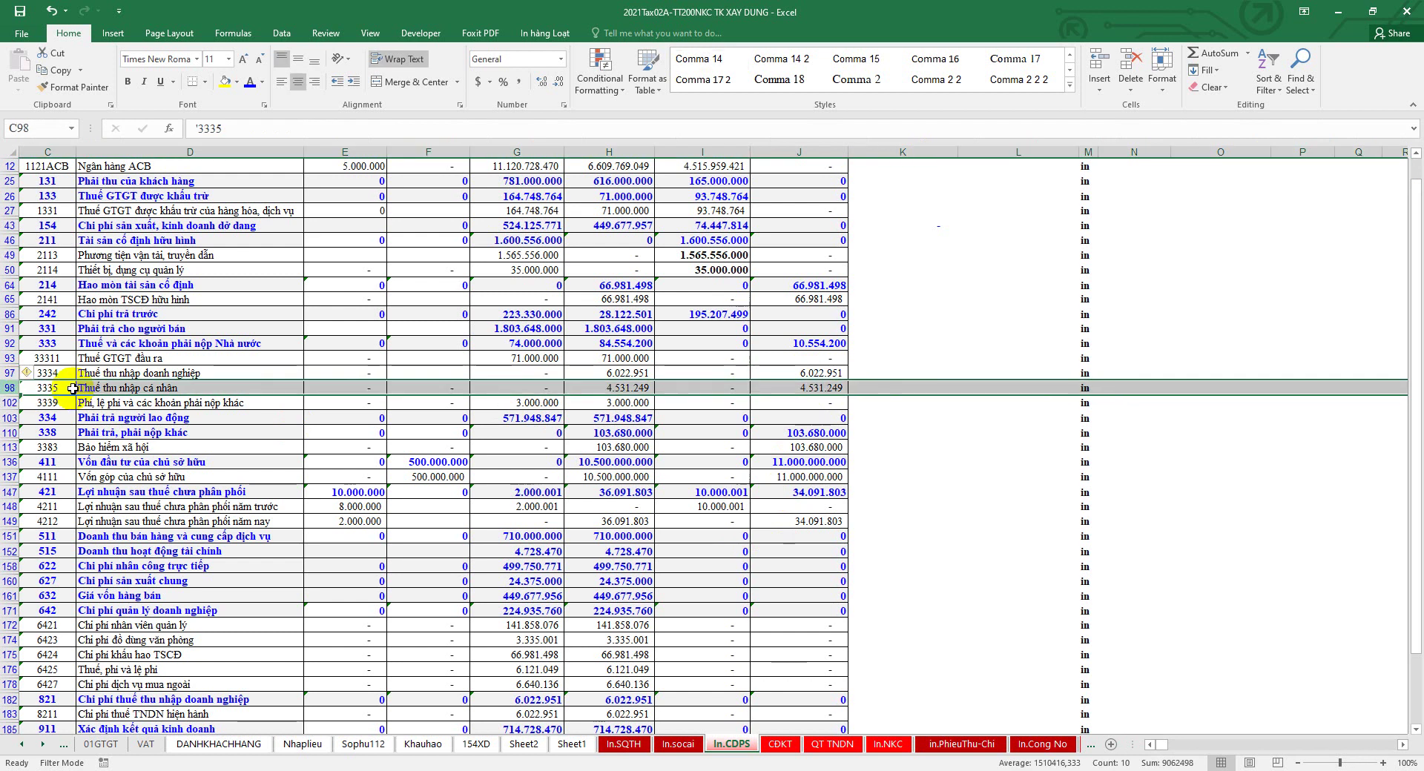
left_click(816, 388)
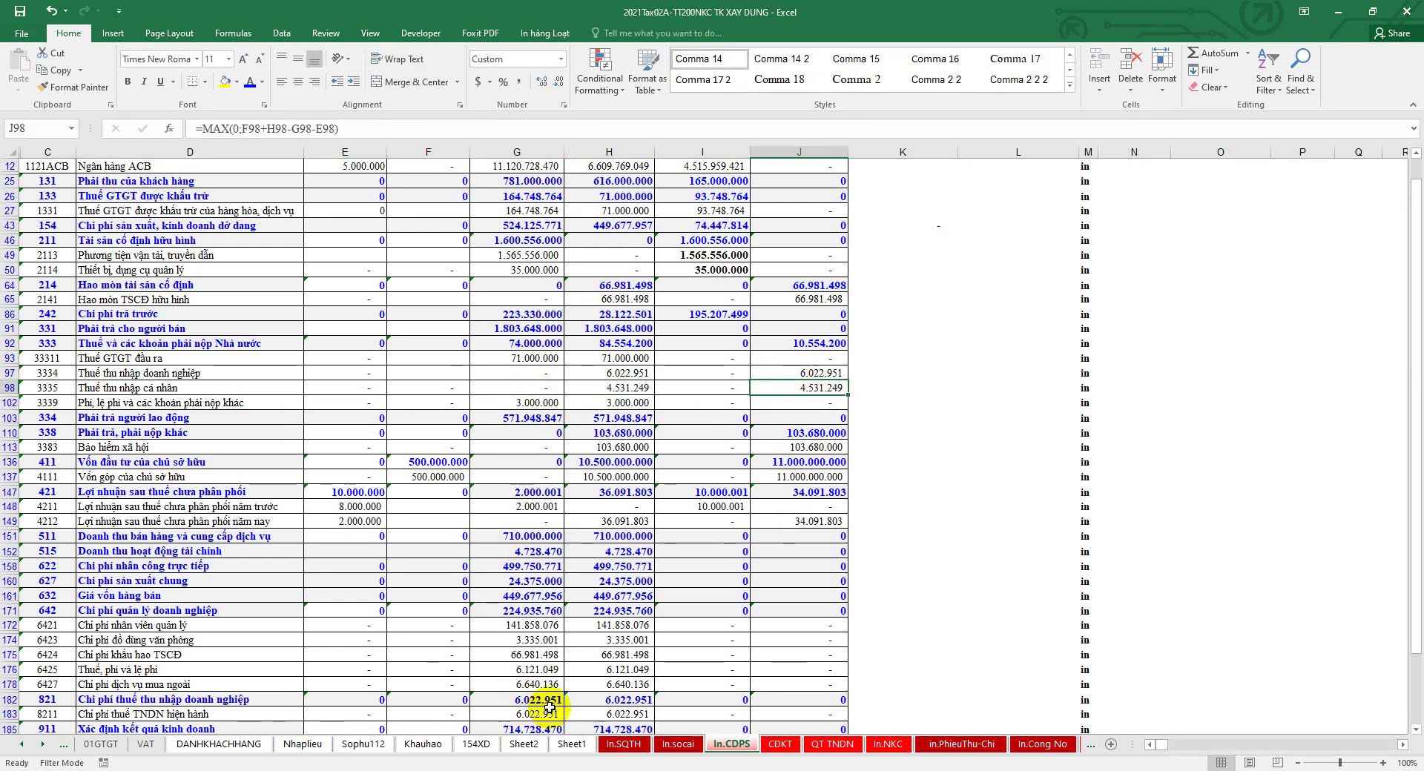
scroll(614, 654, "down", 2)
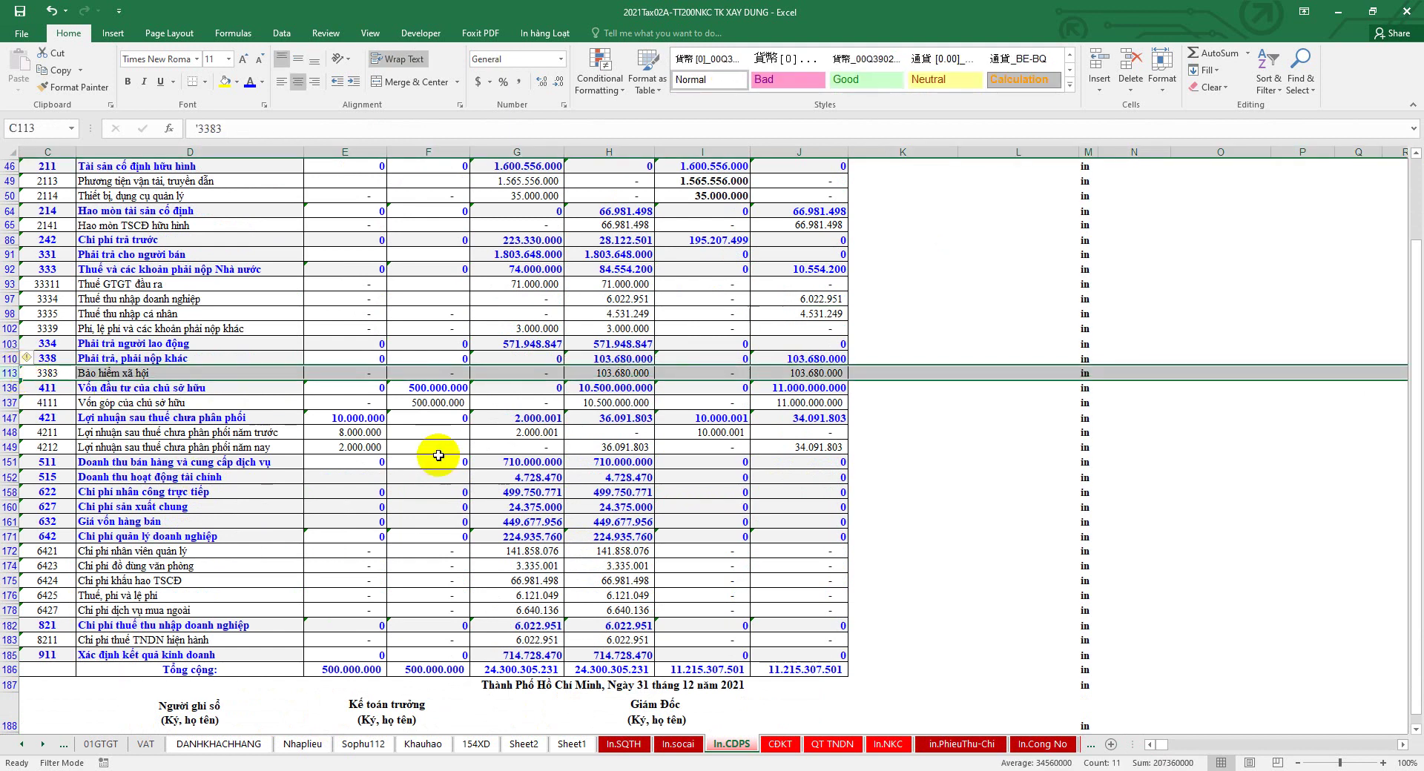
left_click(14, 402)
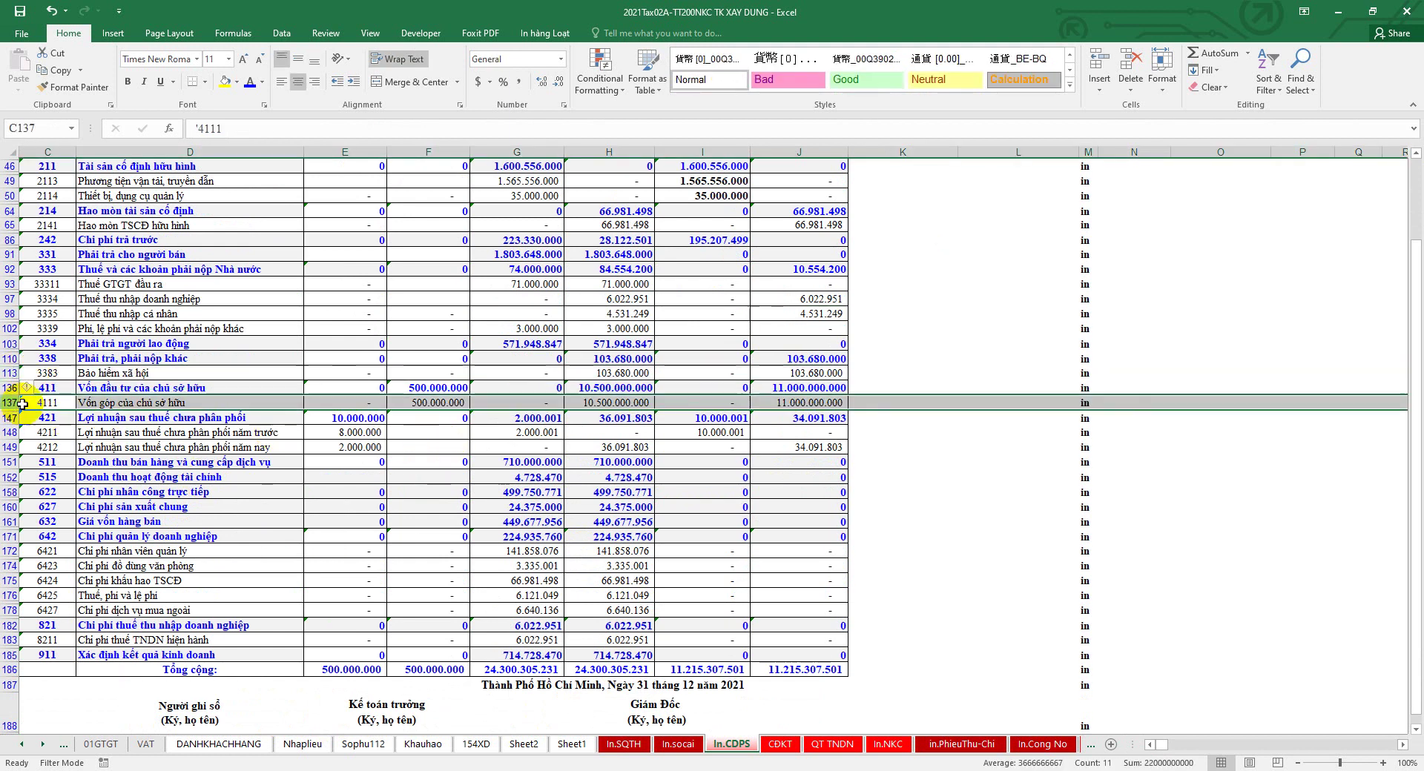
Step: Compare account 4212's closing credit balance in J149 of In.CDPS with the profit and tax figures in F155:F158 of CĐKT
scroll(449, 458, "down", 1)
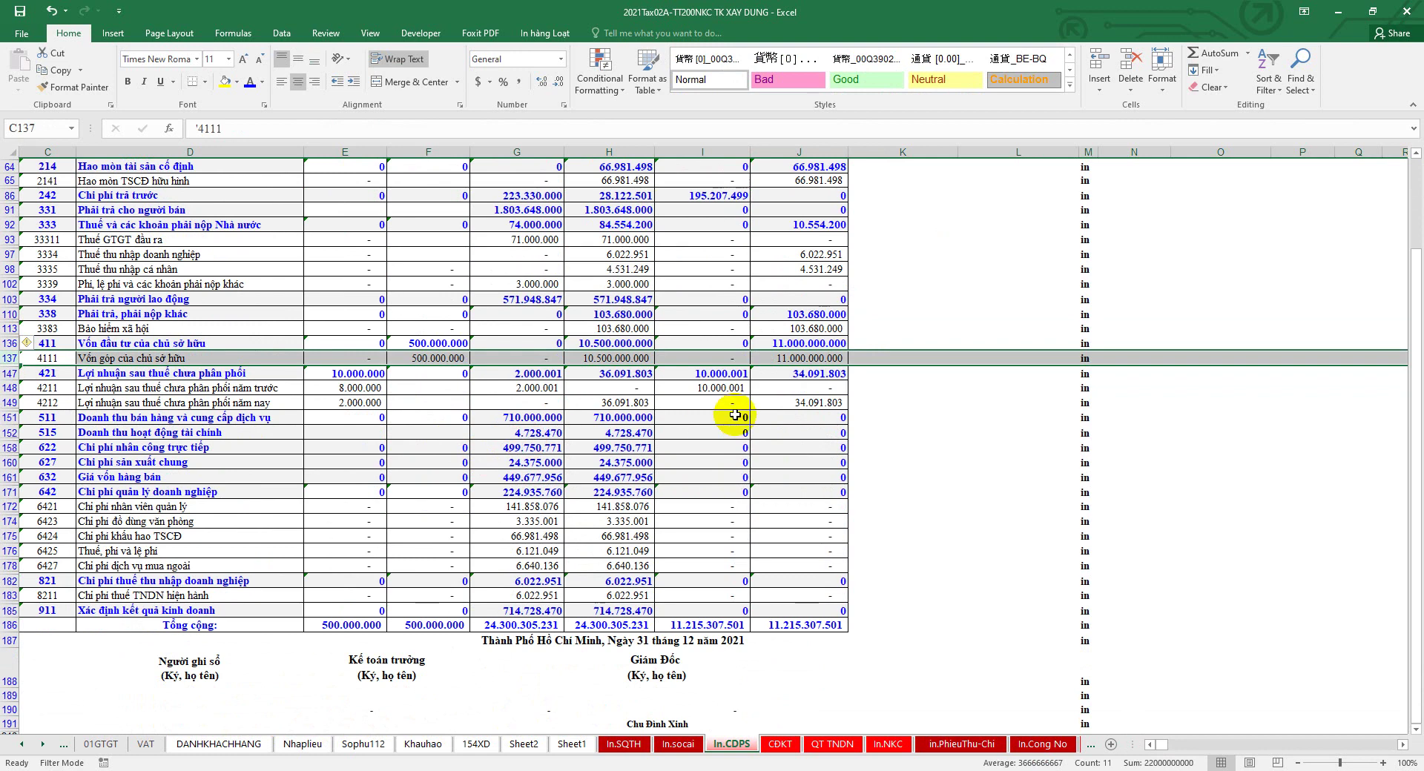
left_click(806, 404)
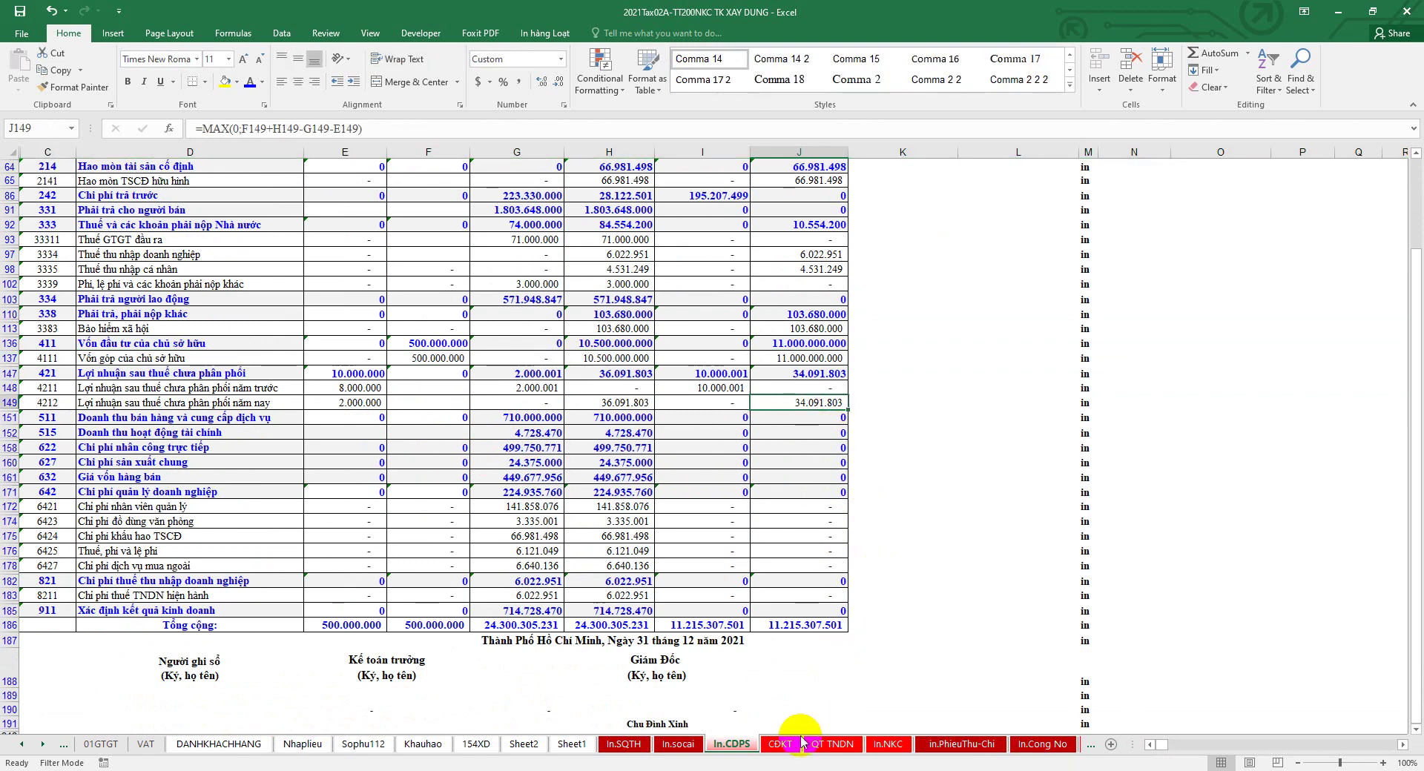
left_click(779, 744)
scroll(771, 623, "up", 6)
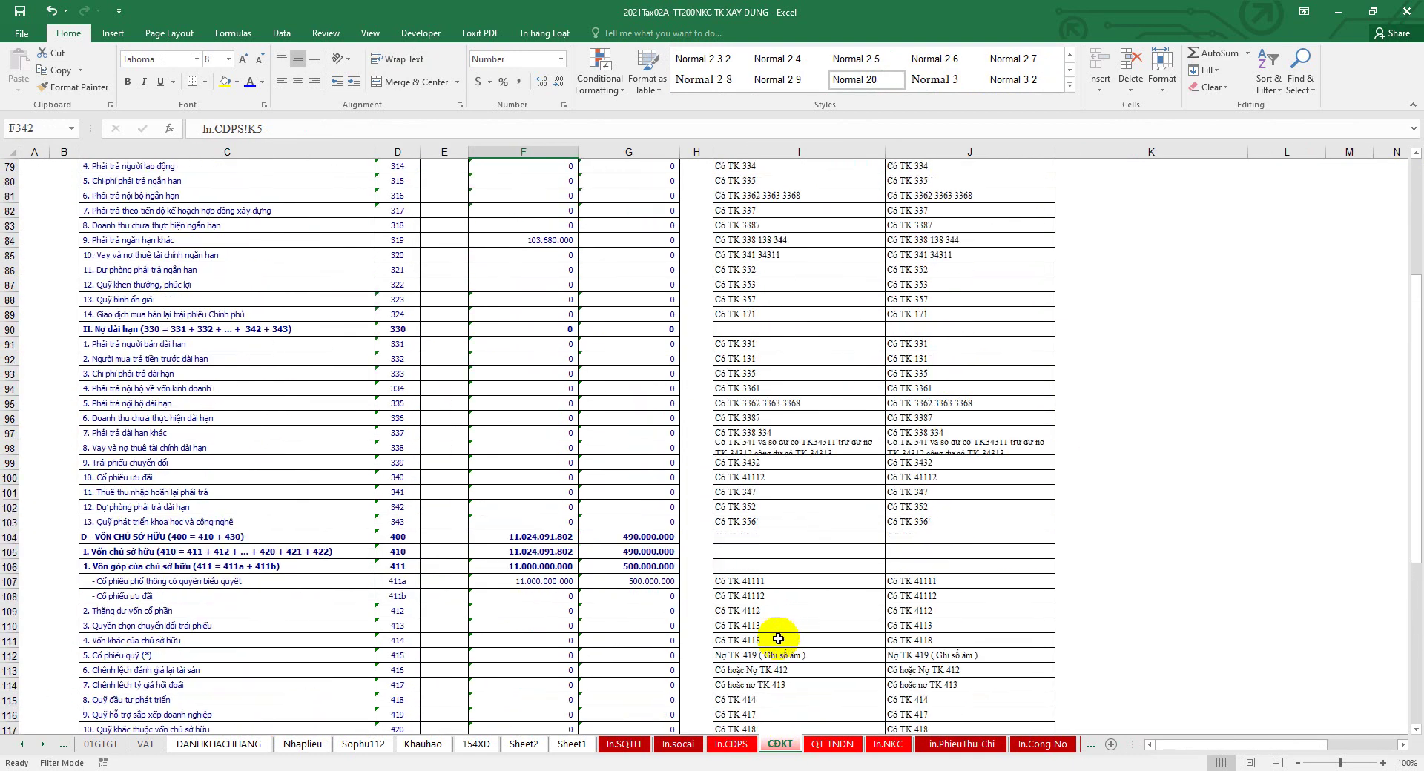
scroll(751, 625, "down", 10)
scroll(671, 591, "up", 2)
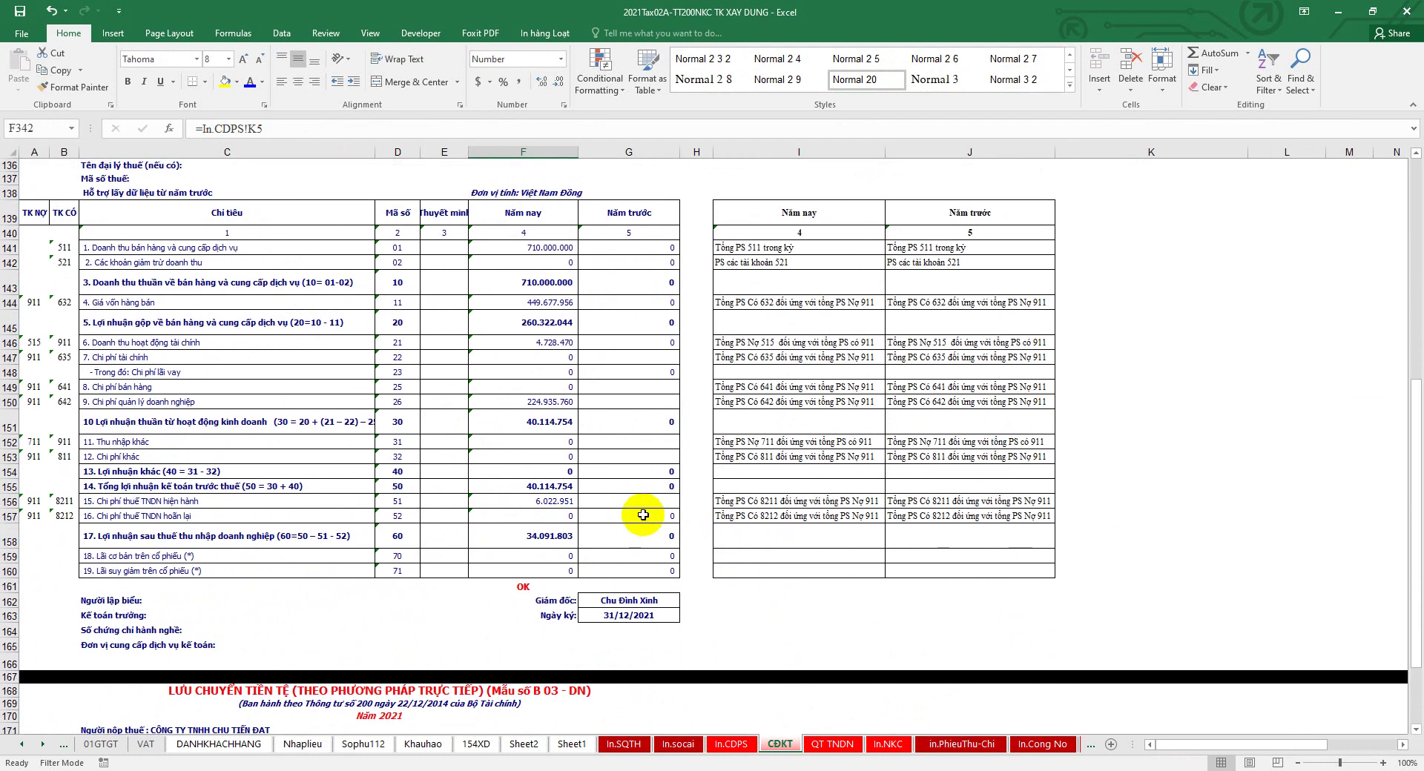
scroll(617, 478, "up", 1)
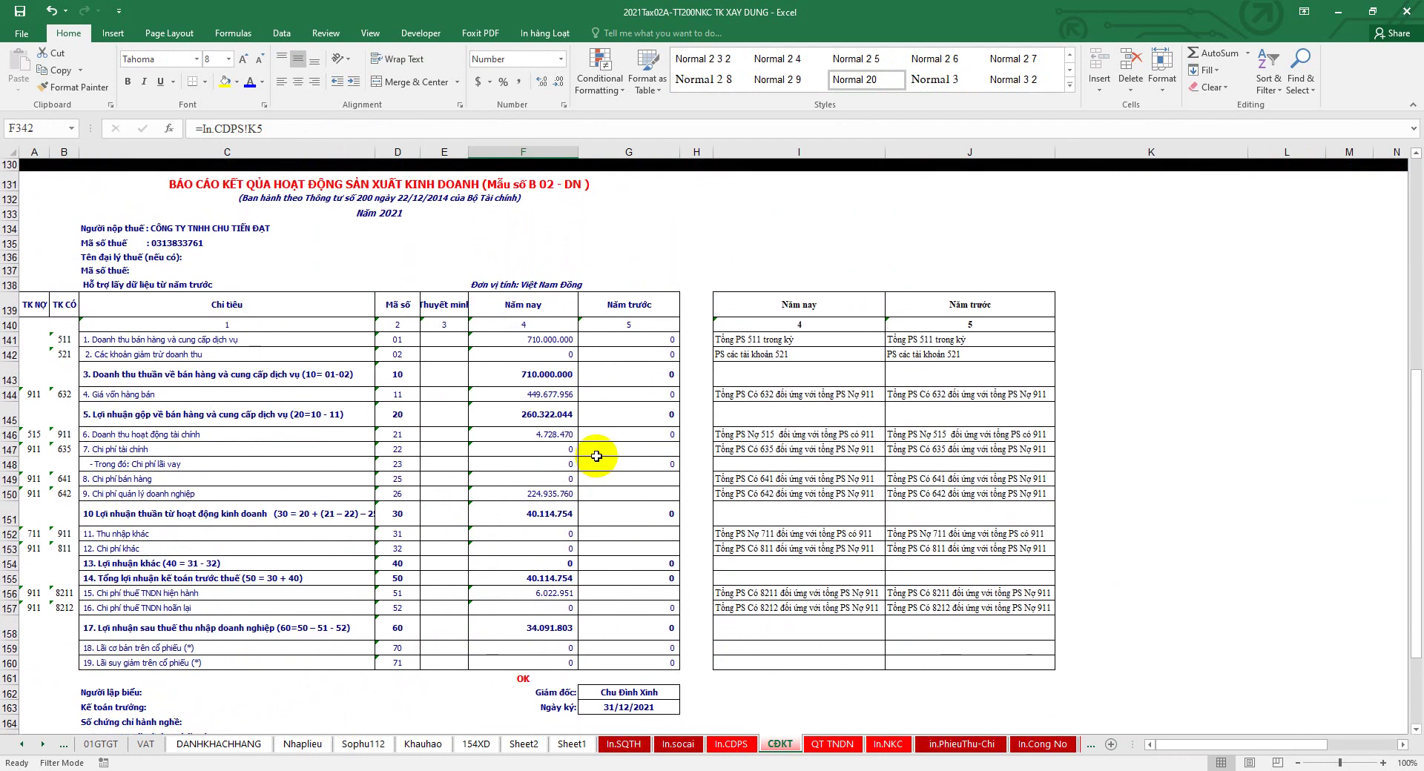
left_click(558, 632)
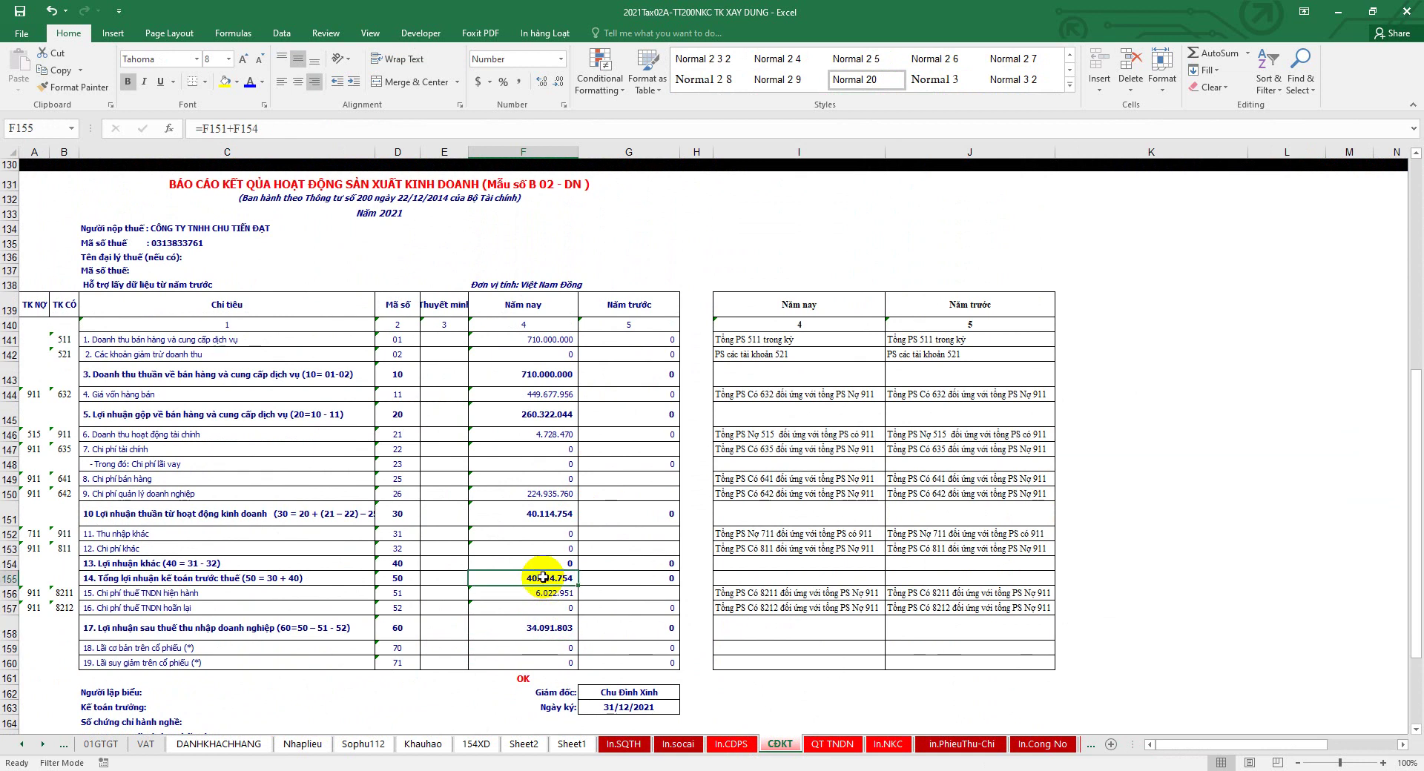
left_click(557, 593)
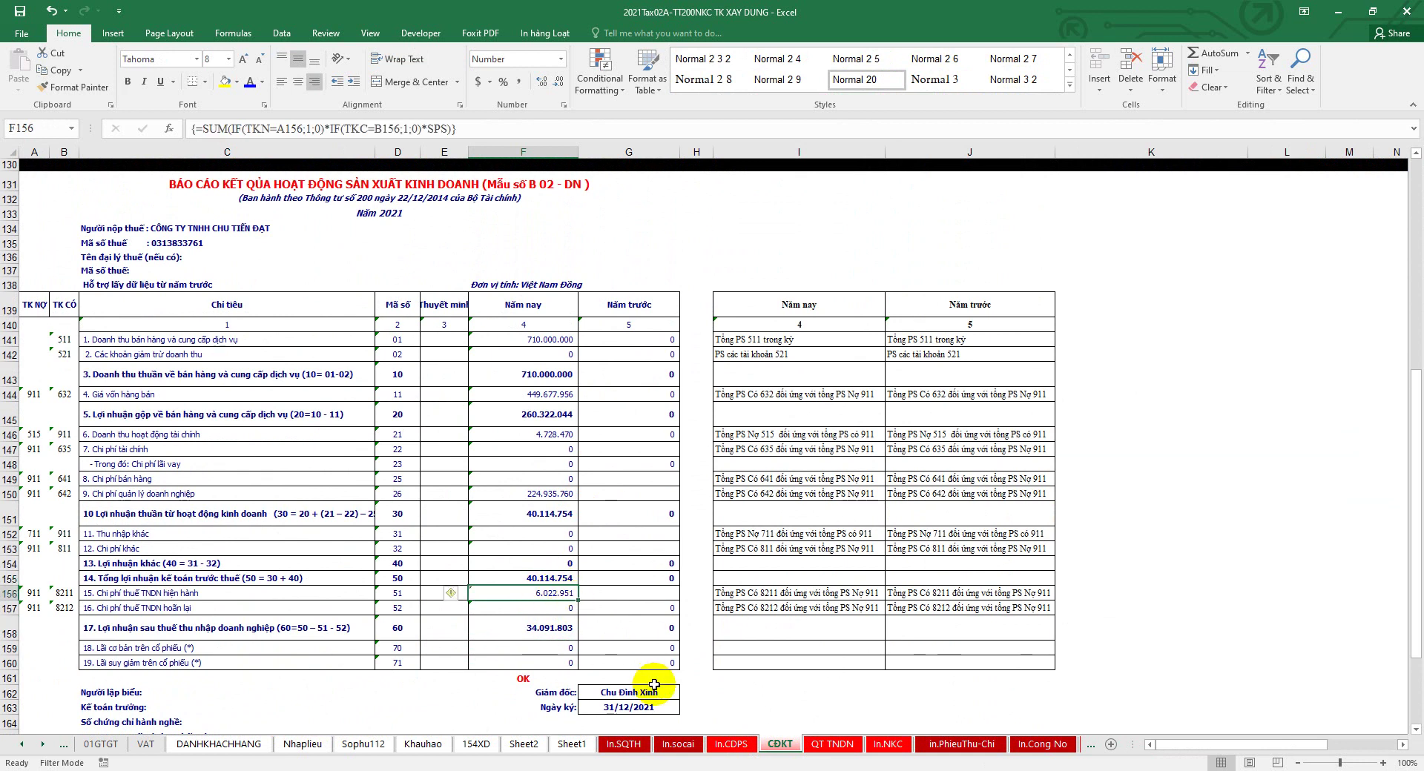
left_click(730, 744)
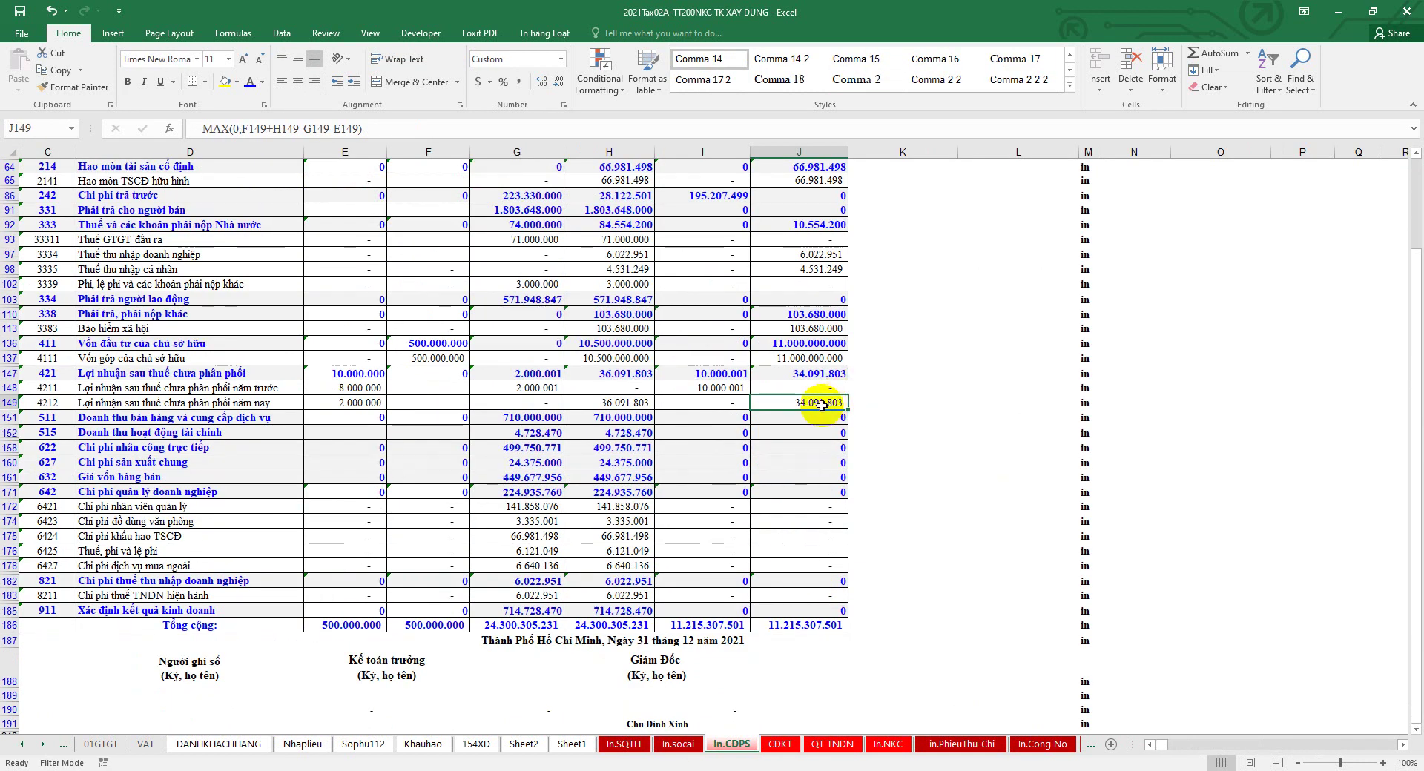
Step: Check the debit and credit totals in row 186 of In.CDPS against the difference cells in E190:J190
scroll(415, 652, "down", 2)
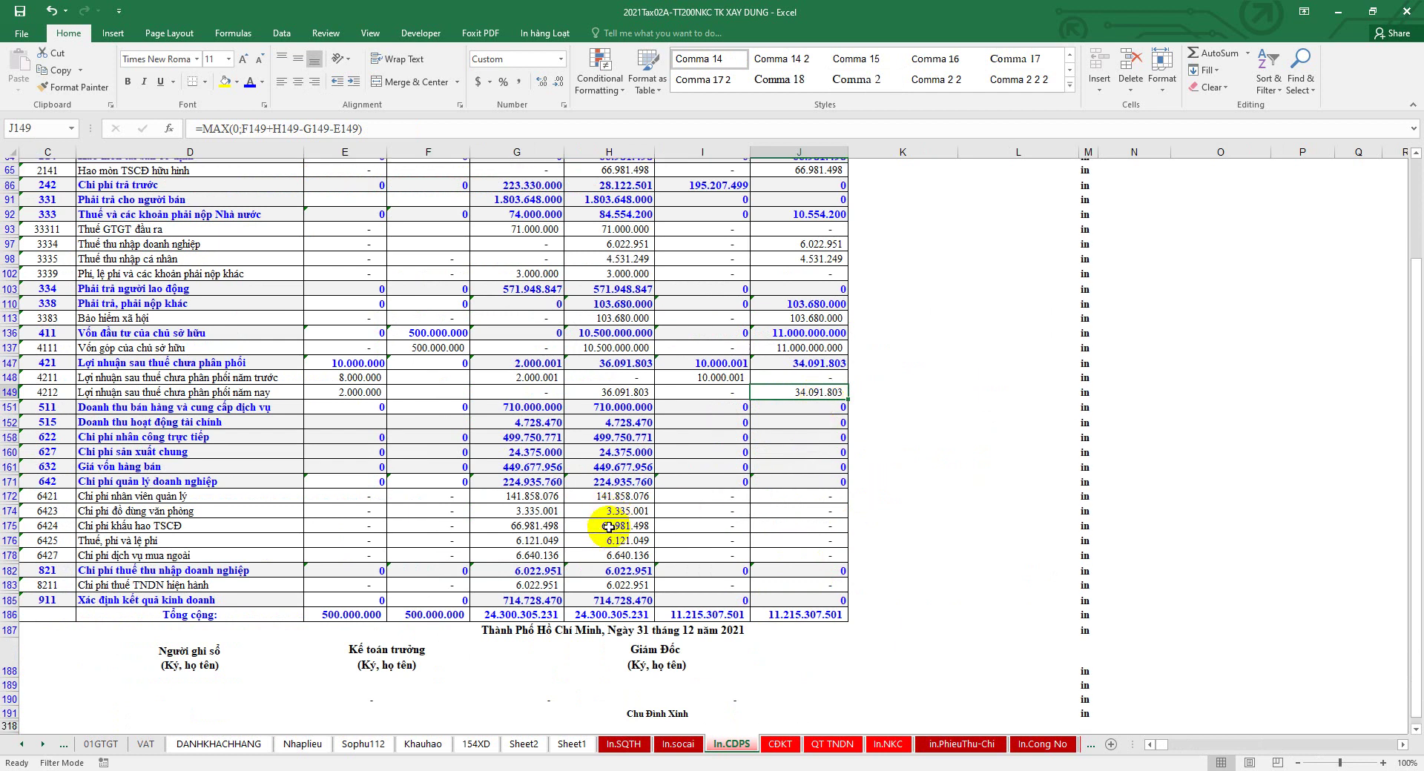
left_click_drag(378, 620, 834, 620)
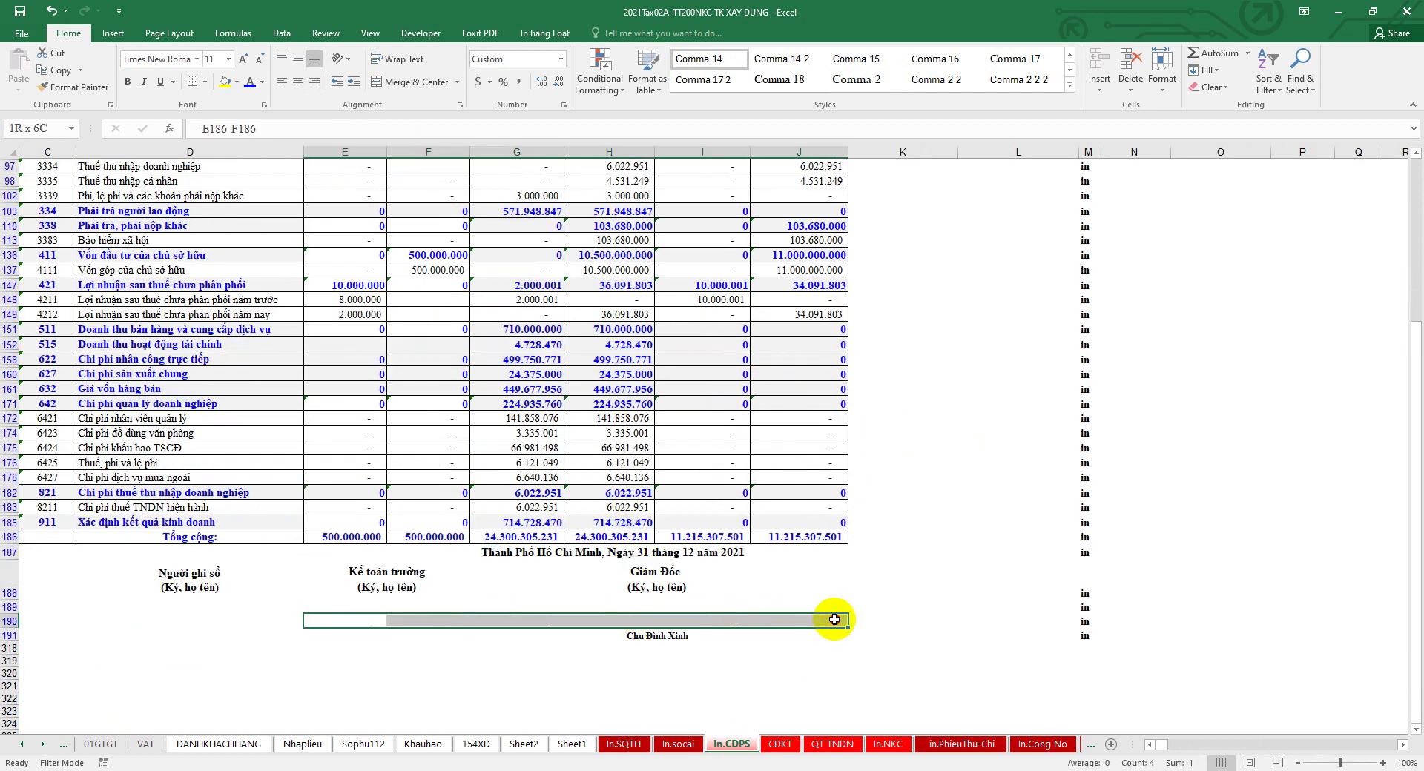
left_click(356, 535)
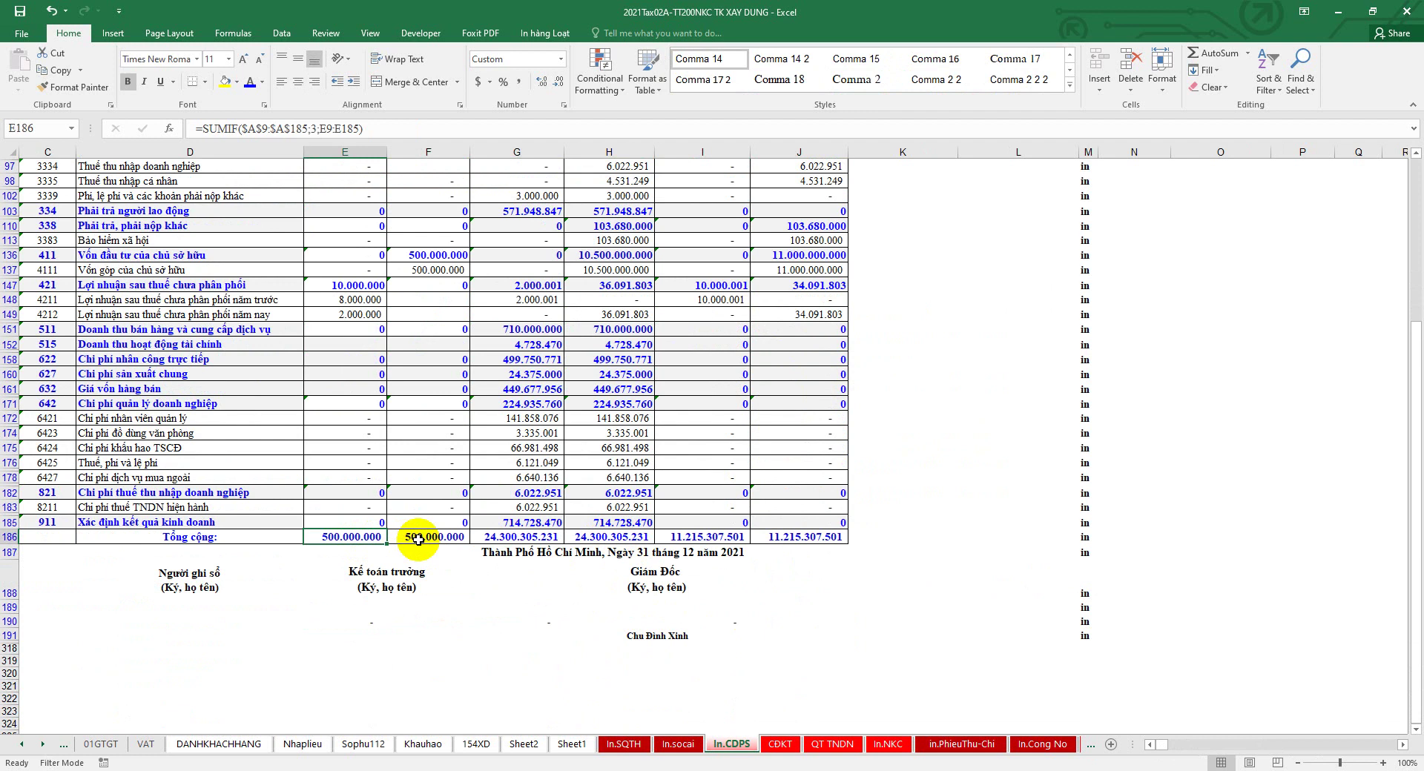
left_click(430, 537)
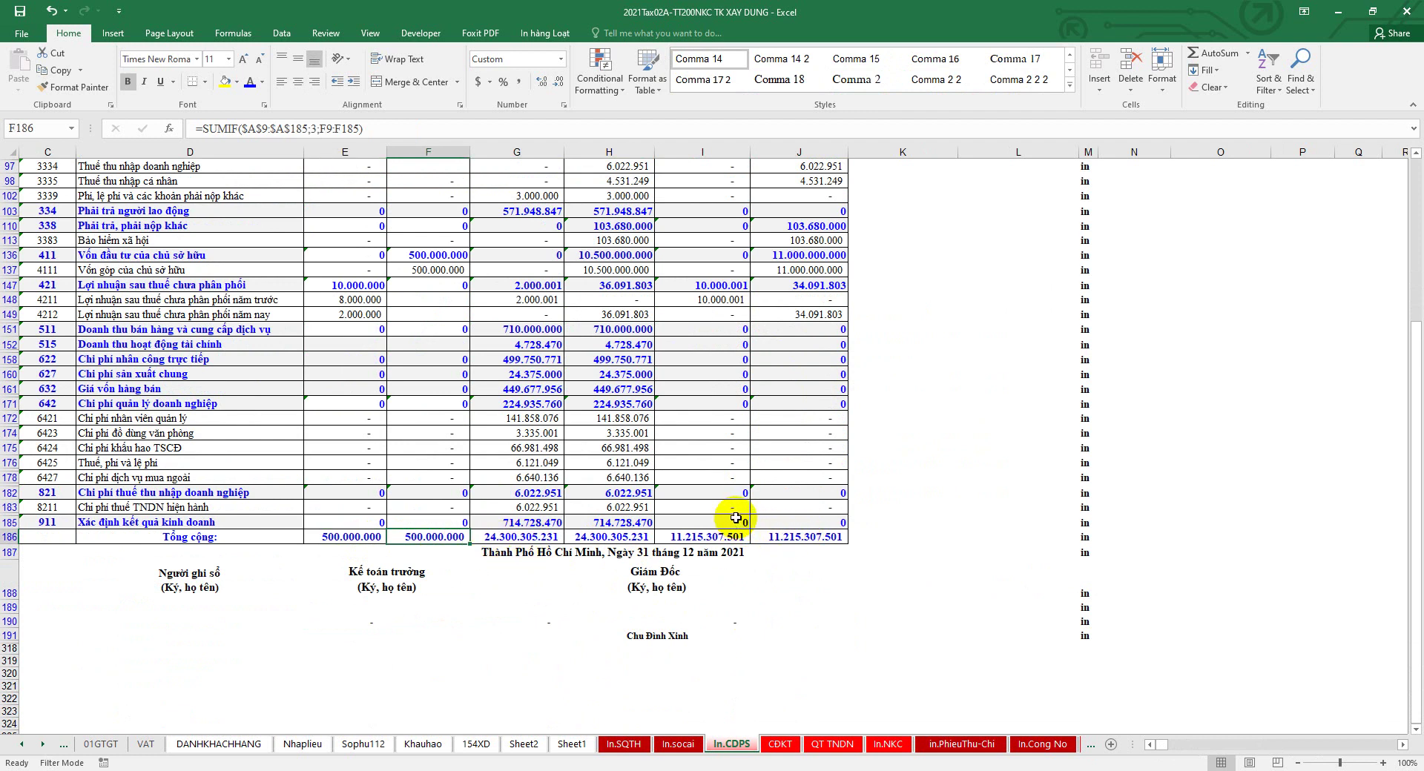
scroll(735, 517, "up", 9)
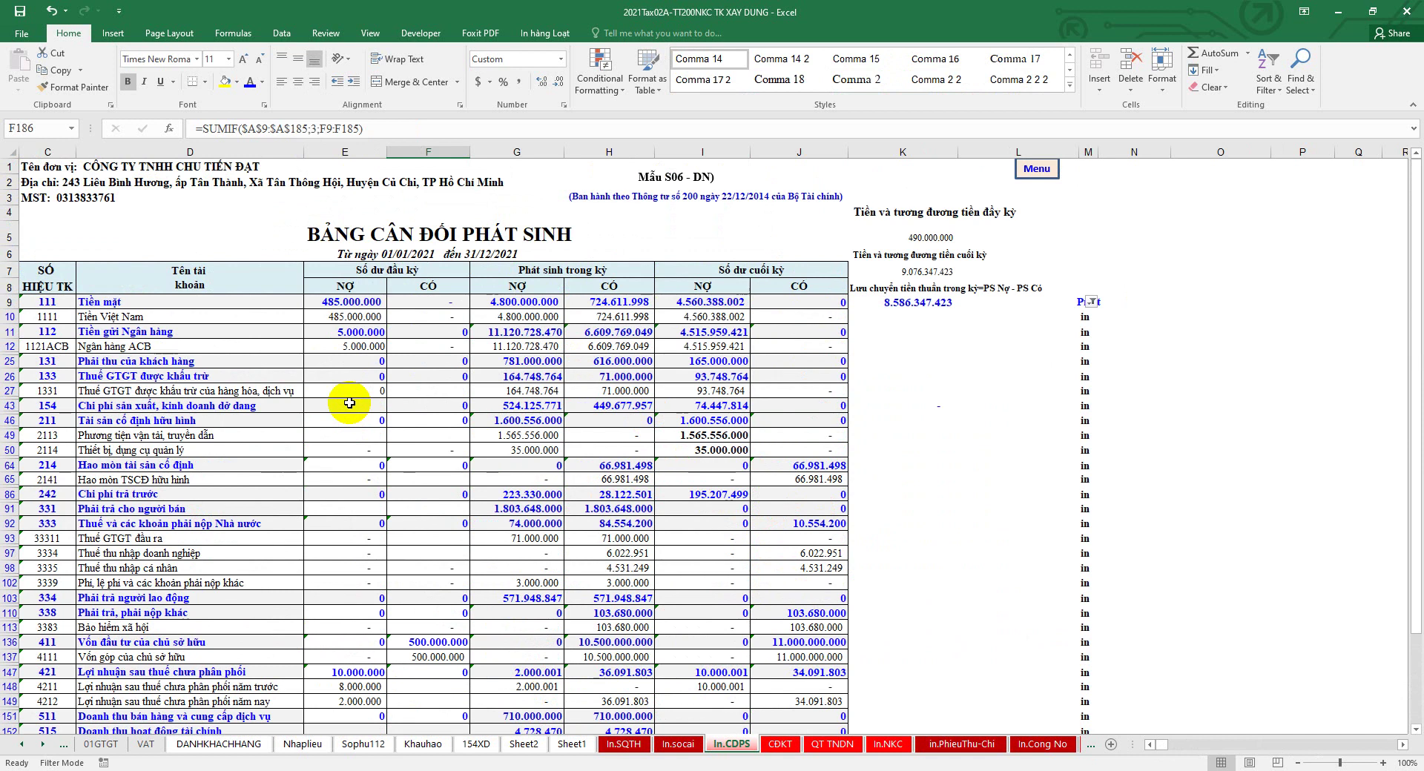
left_click_drag(45, 166, 683, 380)
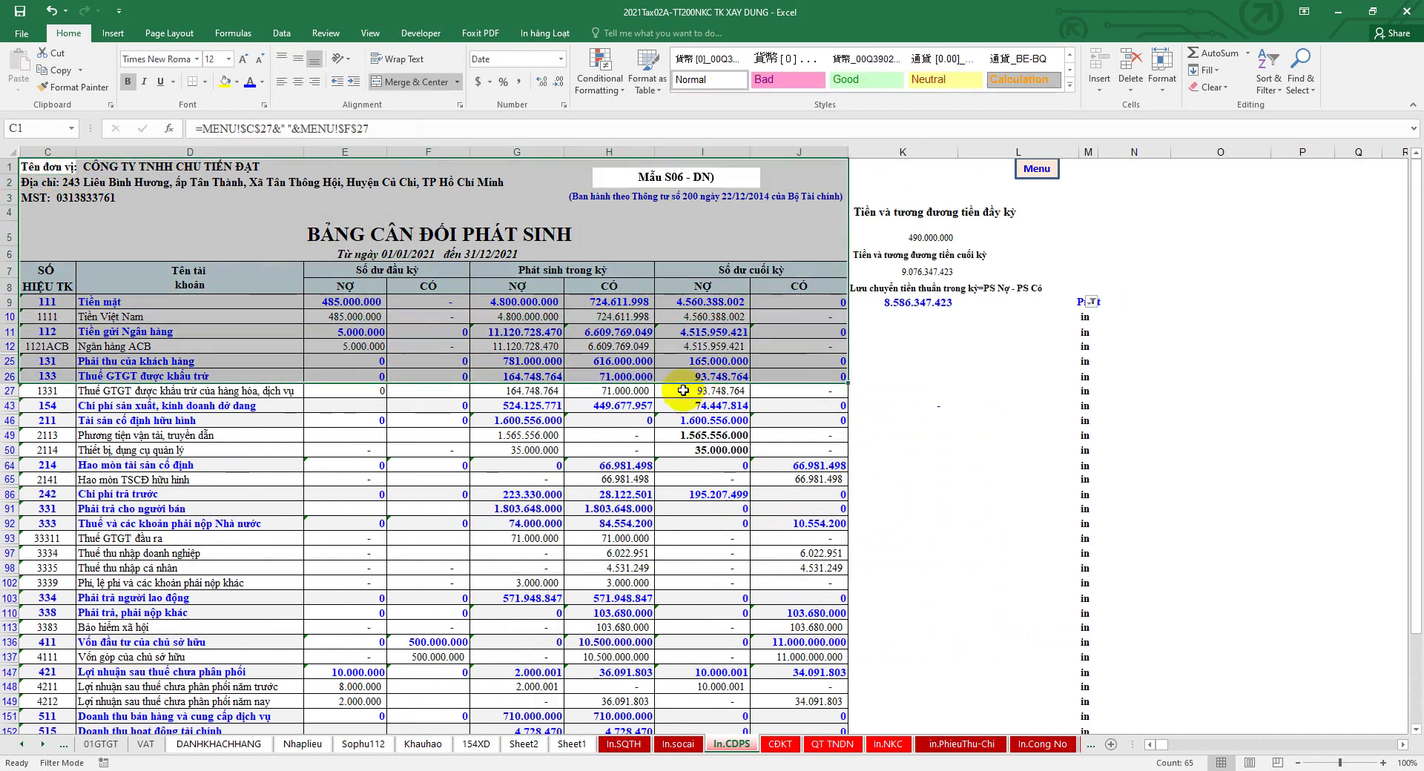
Step: Review the balance sheet and direct-method cash flow statement on CĐKT, then save the workbook and open QT TNDN
left_click(779, 743)
scroll(782, 549, "up", 20)
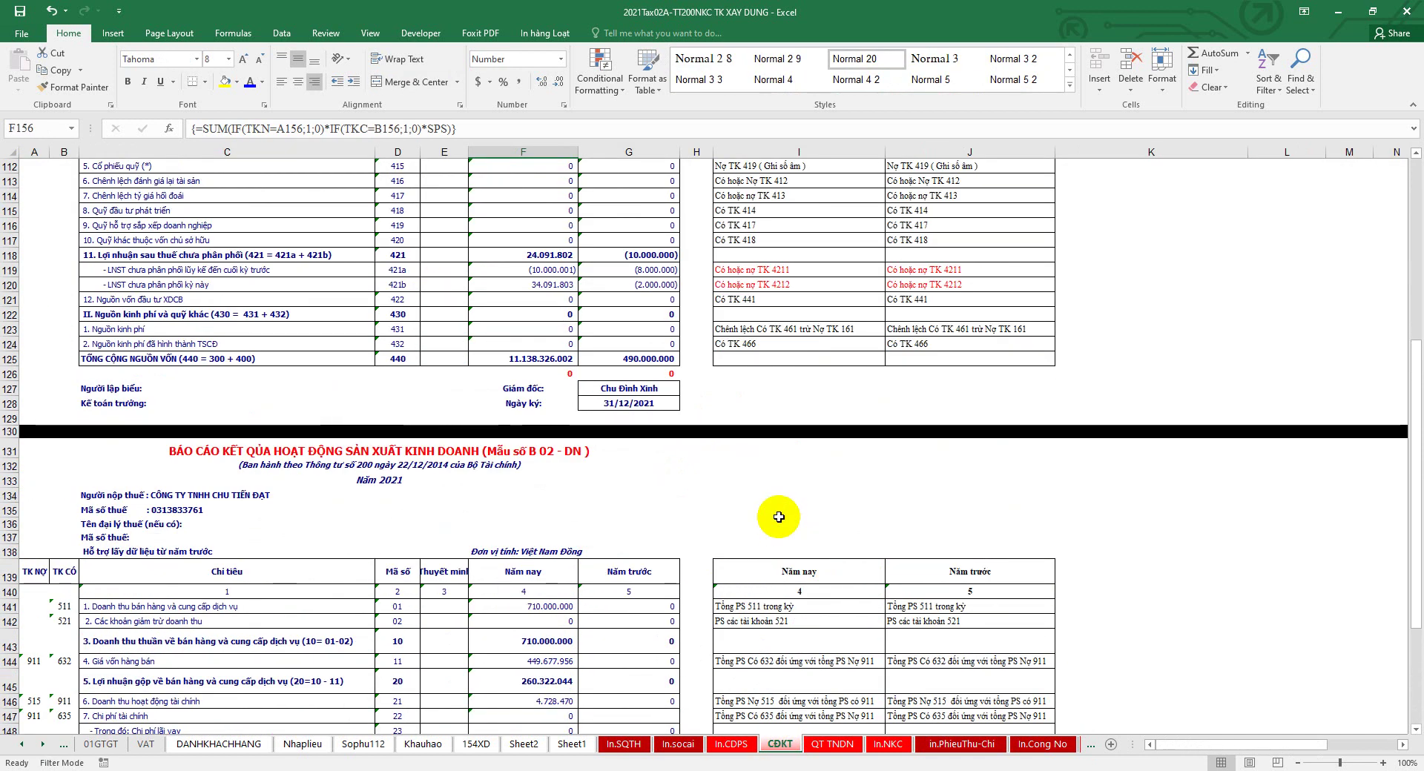
scroll(777, 516, "up", 8)
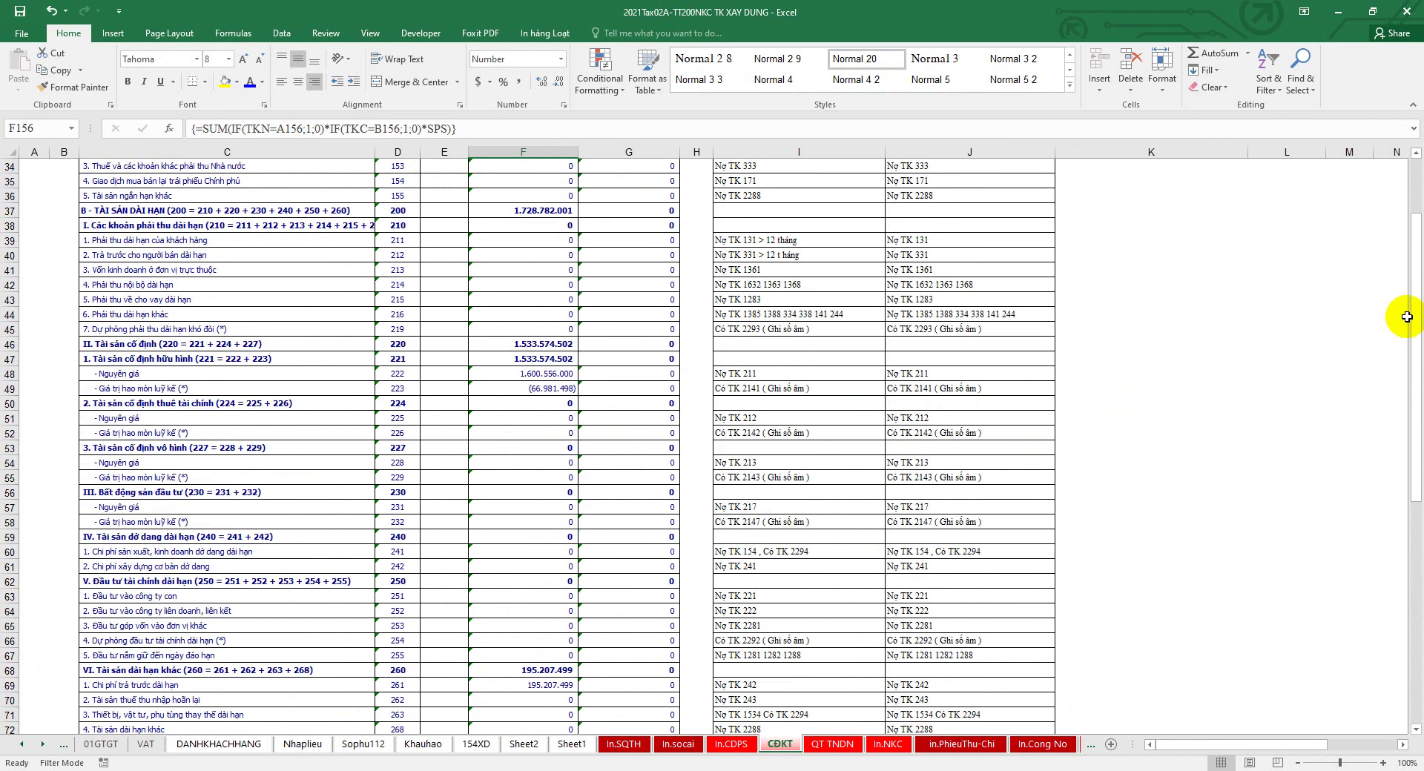
left_click_drag(1415, 319, 1411, 588)
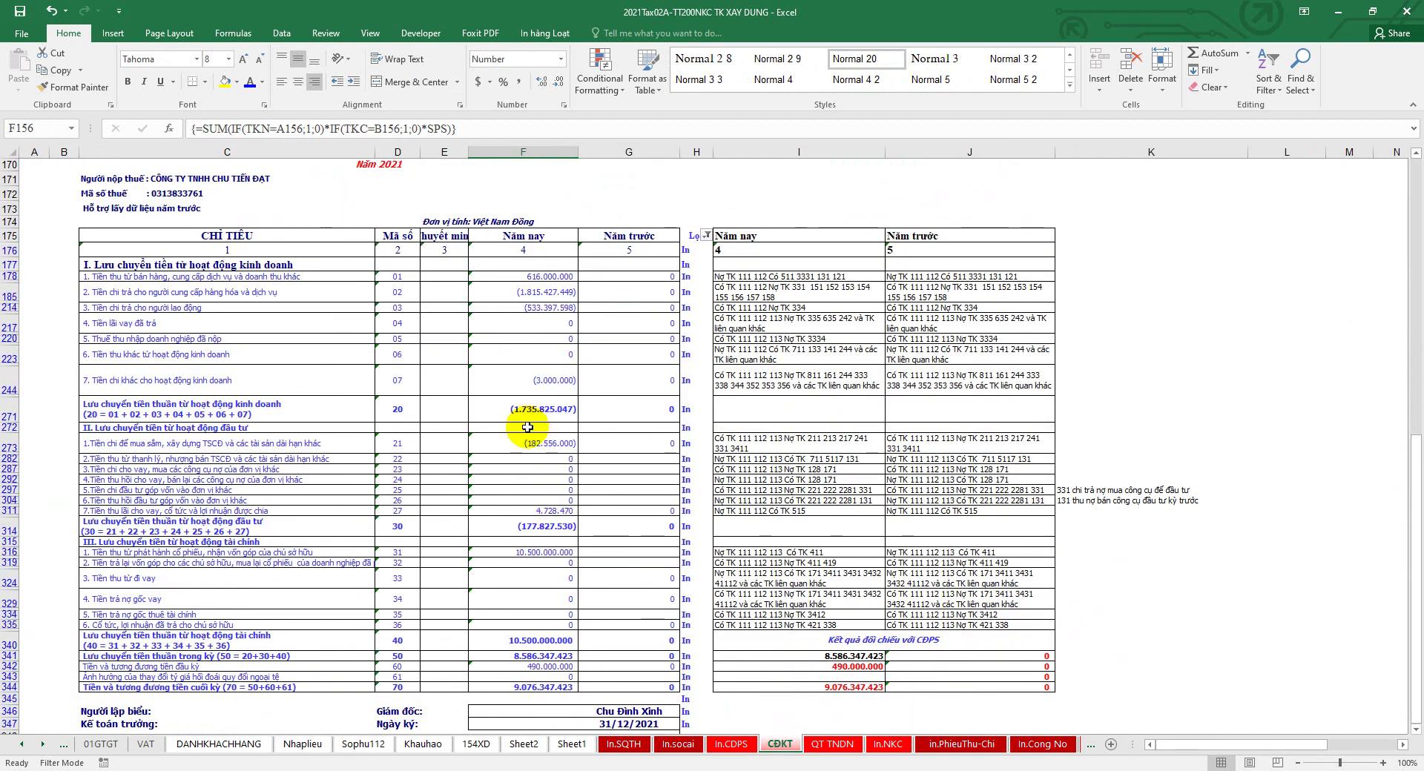
scroll(521, 468, "up", 2)
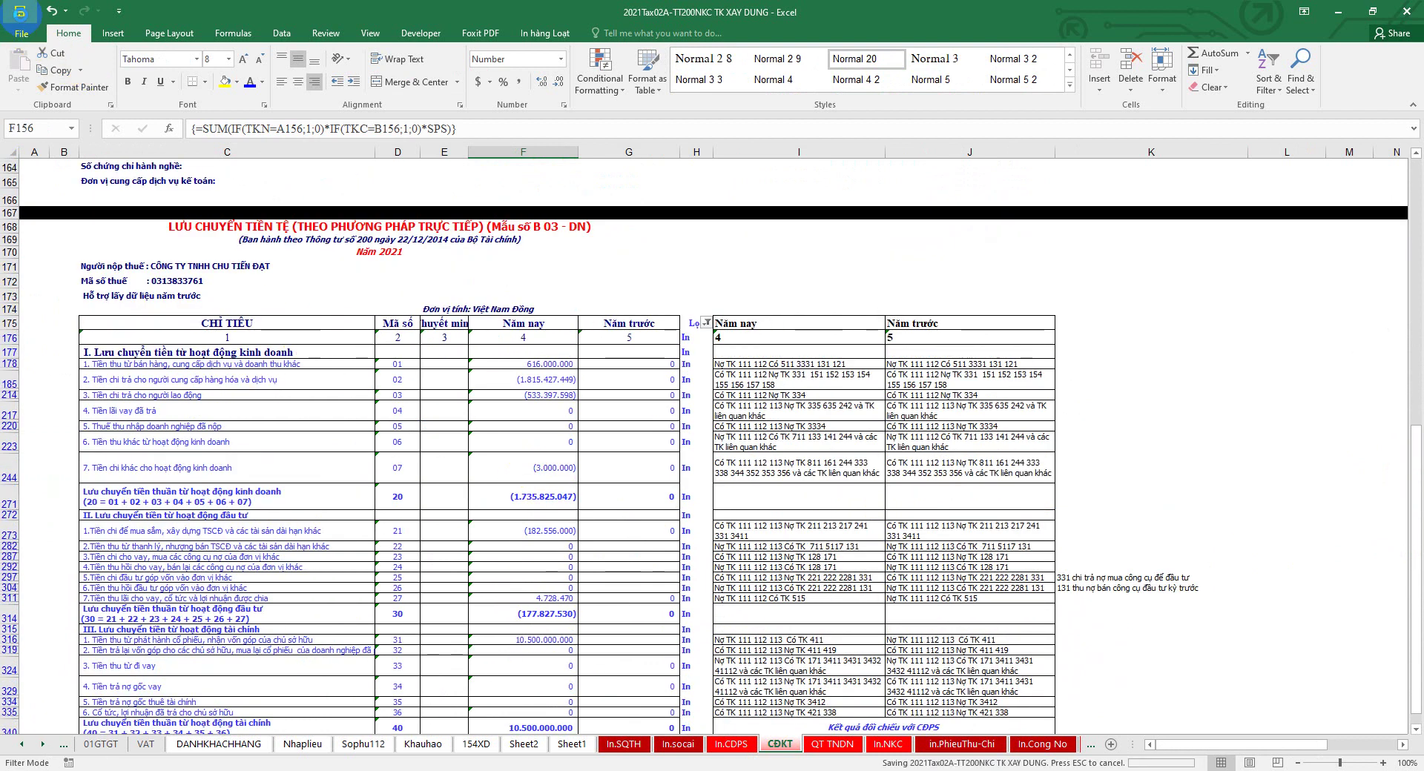
left_click(816, 739)
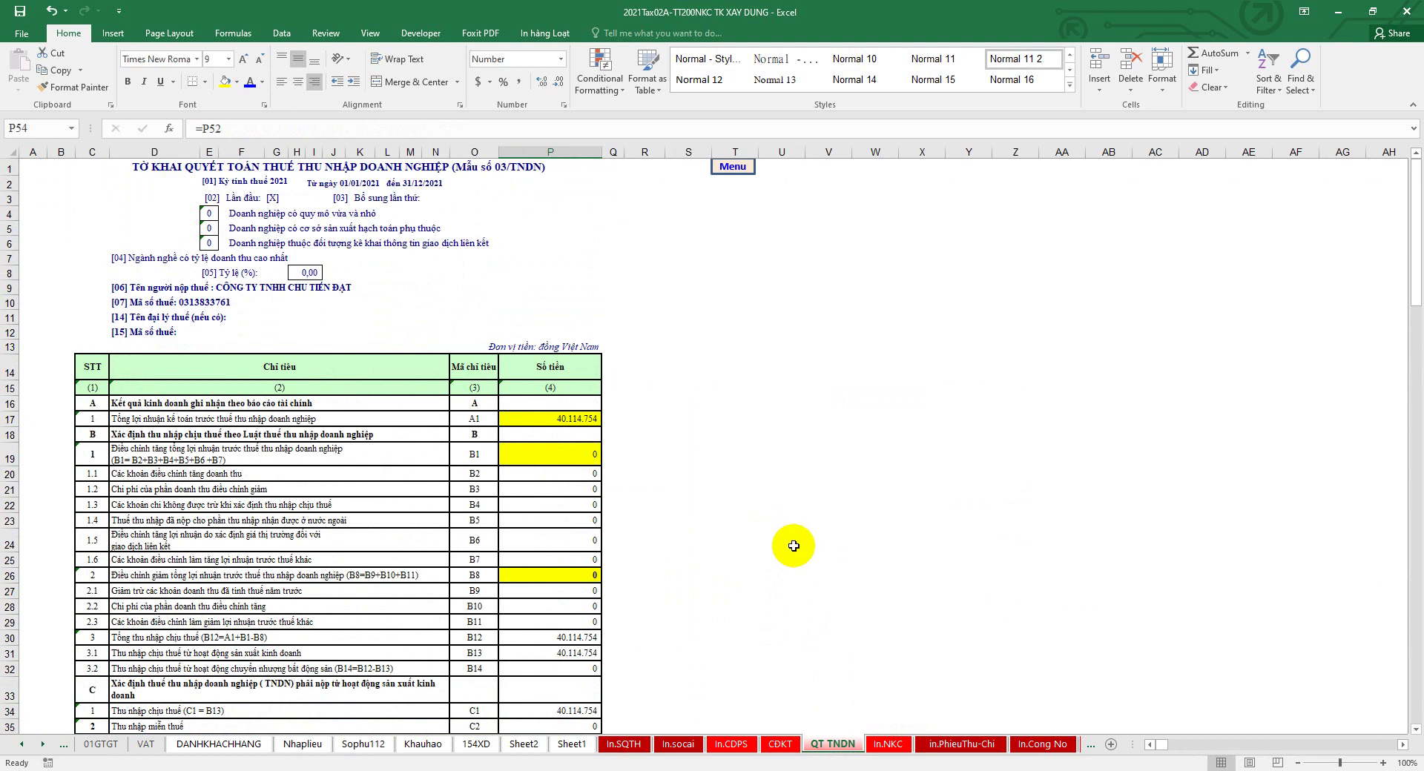